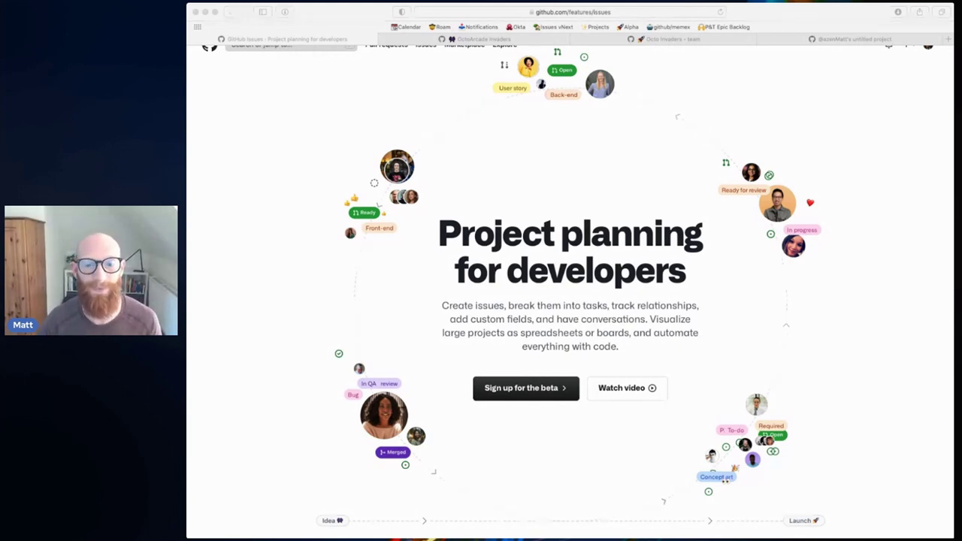
- In the OctoArcade Invaders backlog, move "Beta go-no-go meeting" to row 3 and "Write game brief" to row 9
click(499, 314)
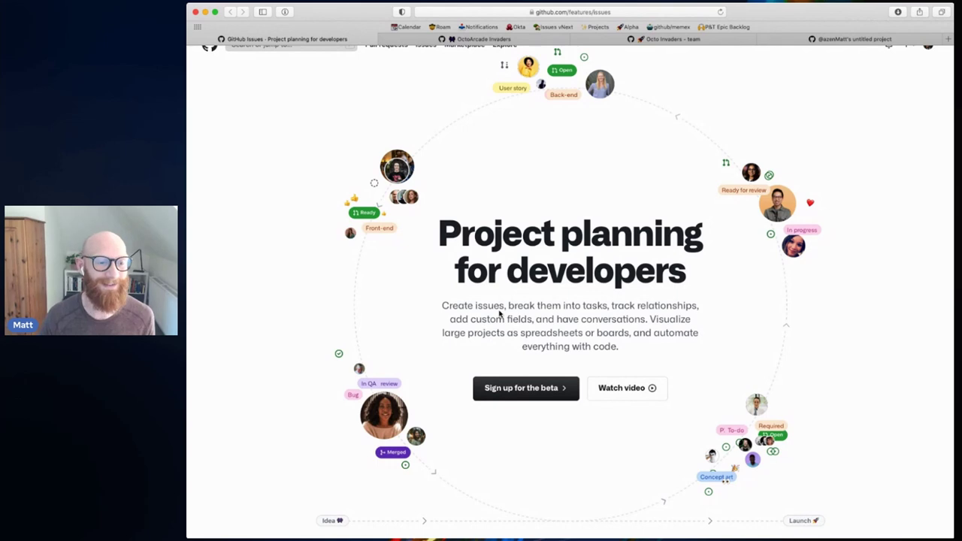
click(495, 39)
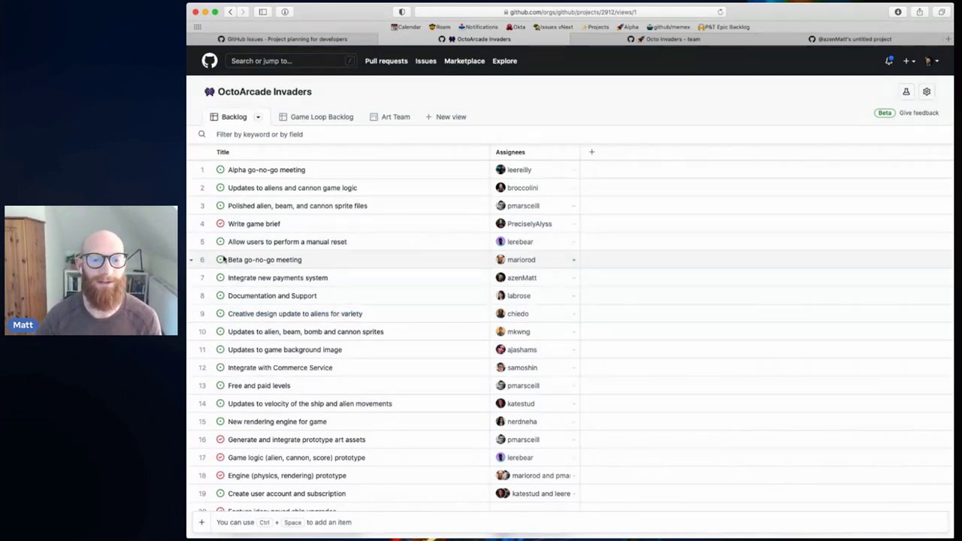
drag(195, 261, 203, 197)
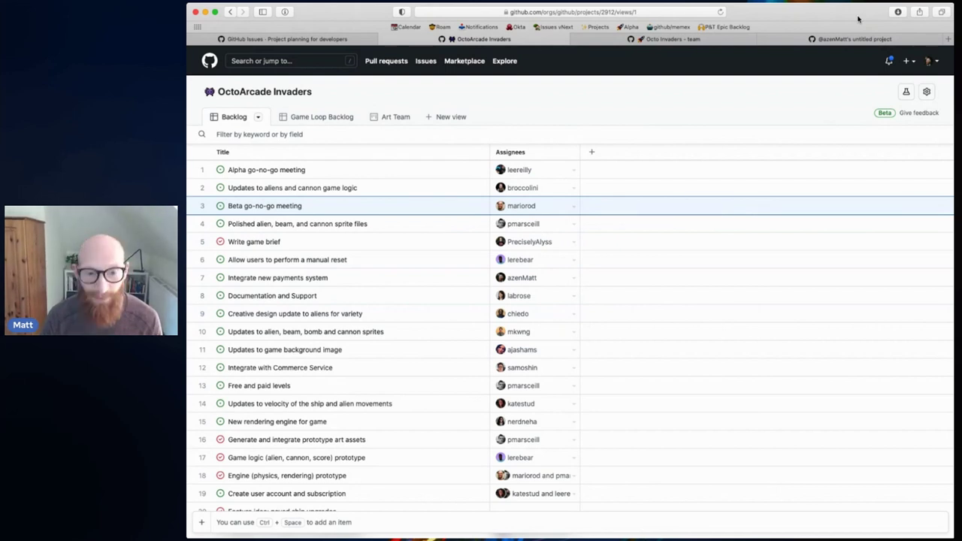
key(super+plus)
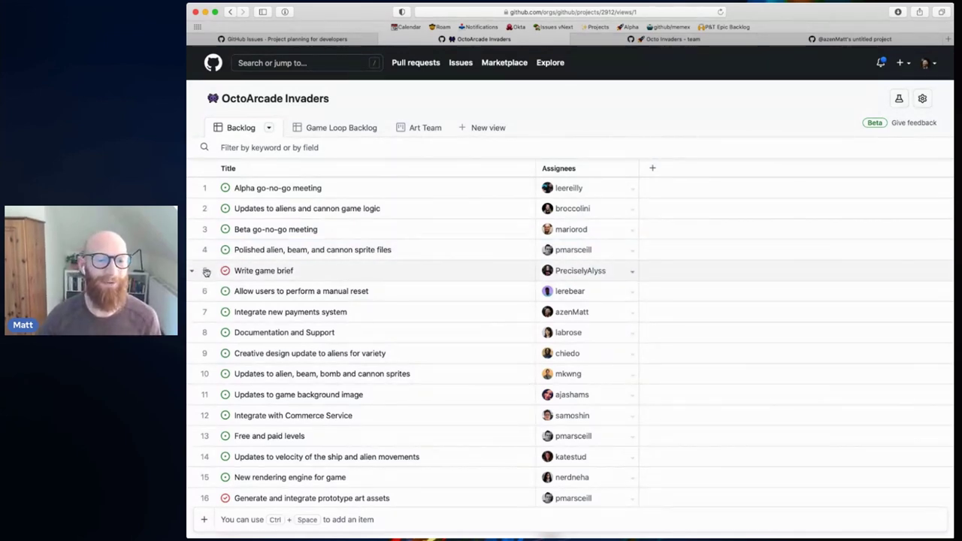
drag(206, 272, 210, 360)
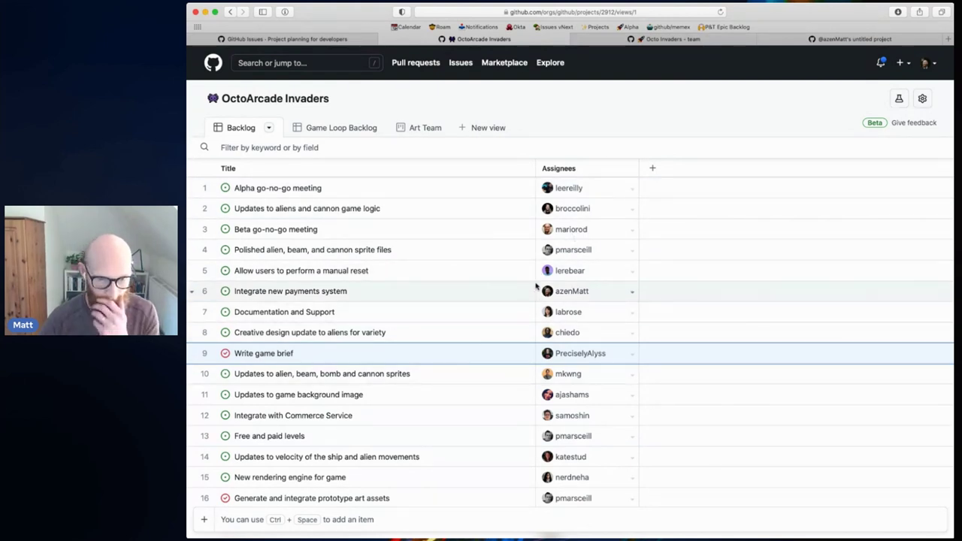
- Sort the backlog by Assignees in ascending order and clear that sort
click(630, 168)
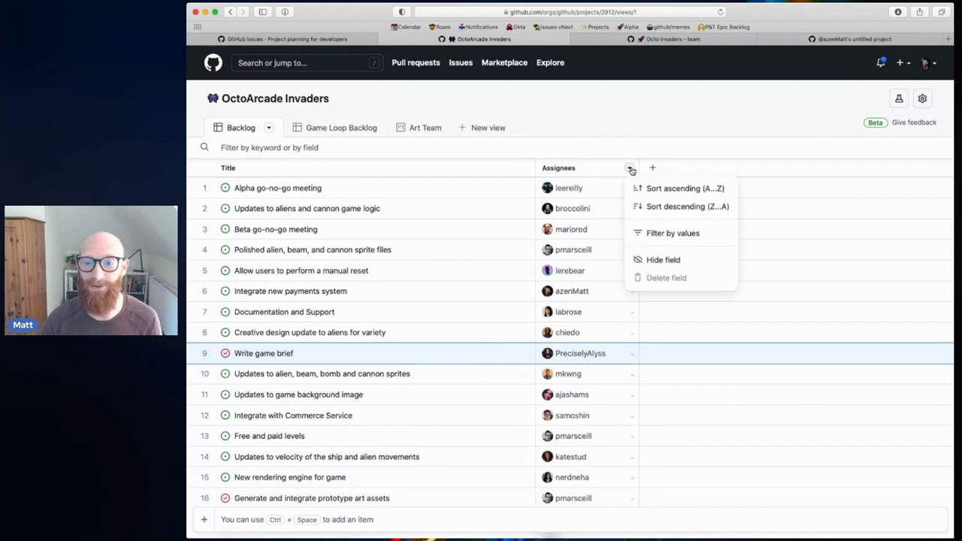
click(653, 188)
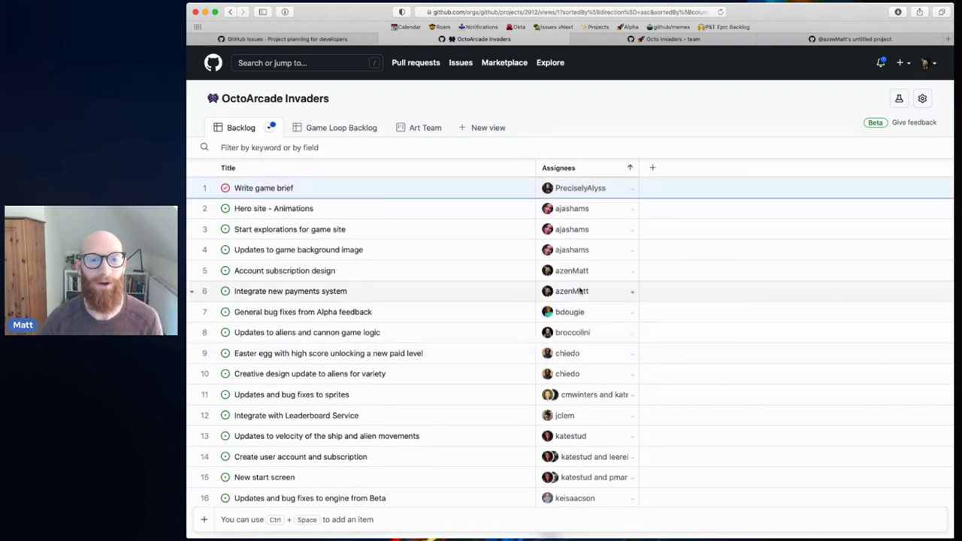
click(630, 169)
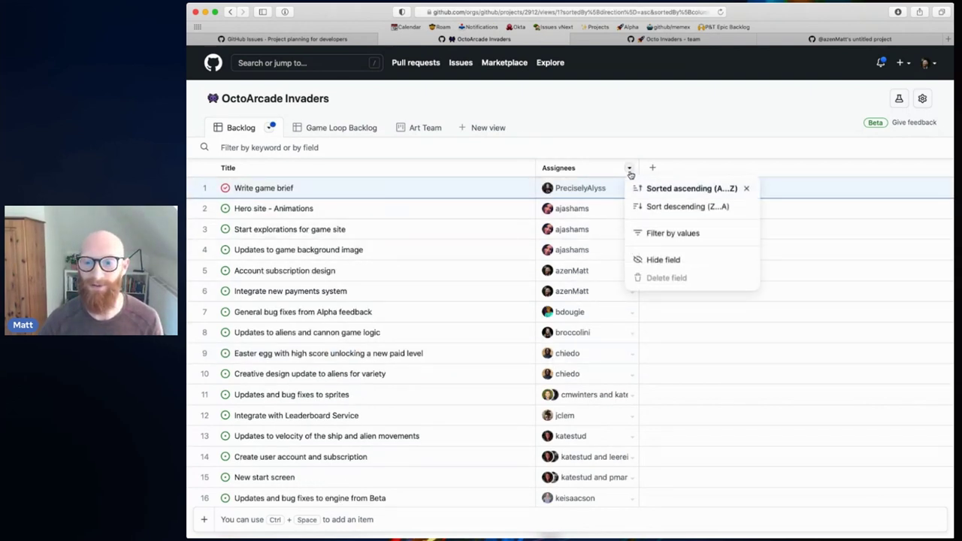
click(641, 188)
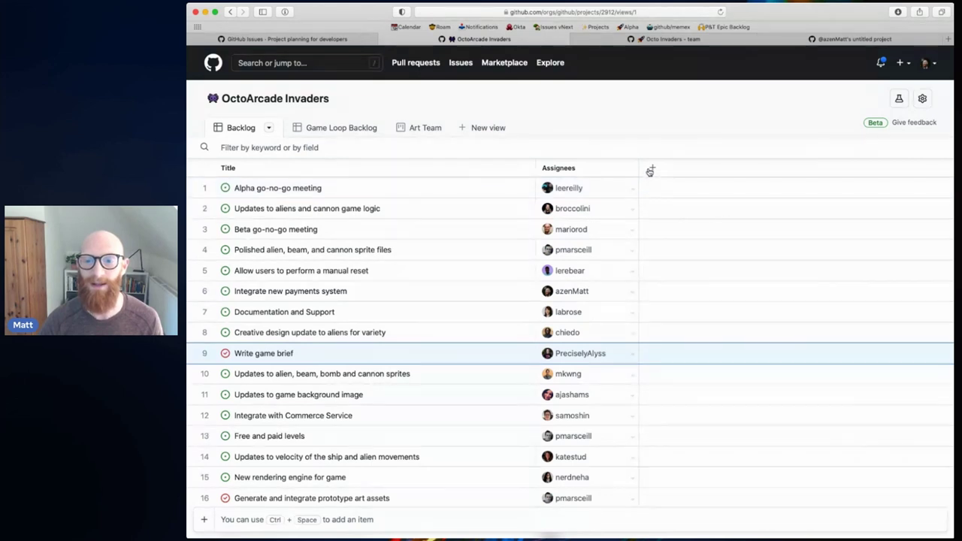
- Show the hidden Milestone field as a column in the backlog table
click(651, 170)
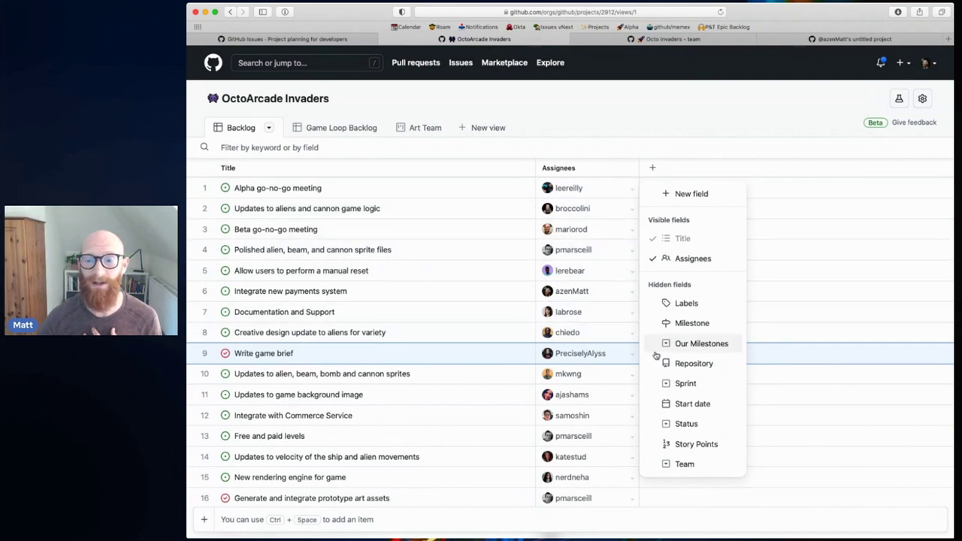
click(714, 114)
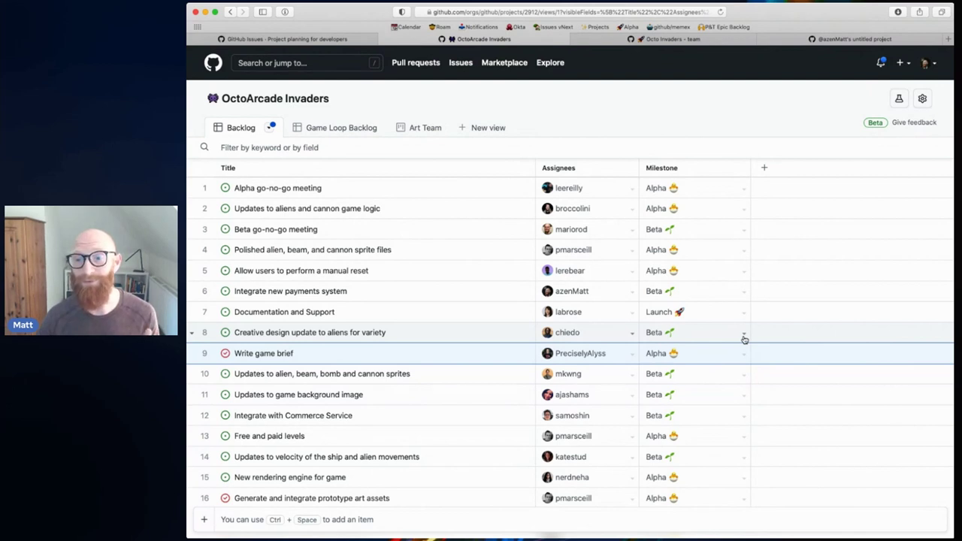
- Look through the types available for a new custom field without creating one
click(764, 167)
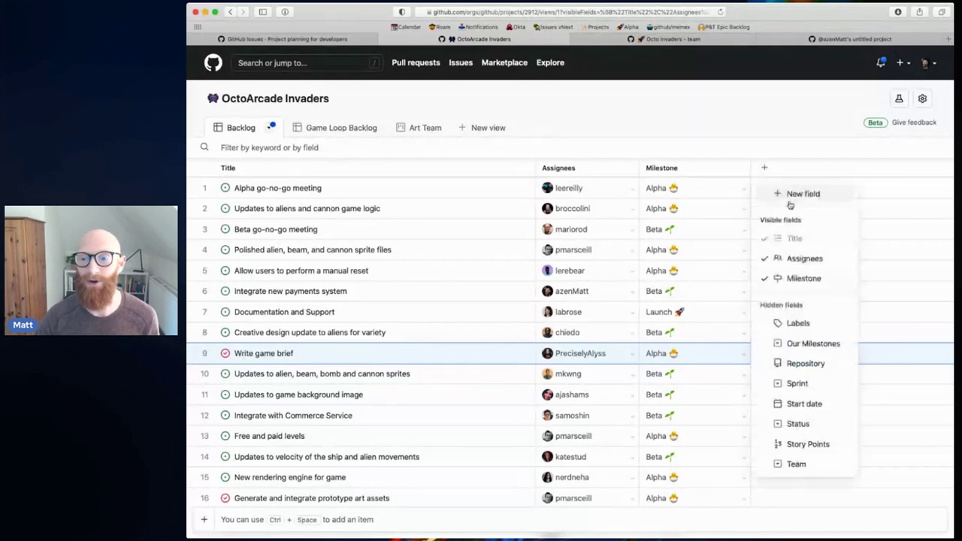
click(805, 196)
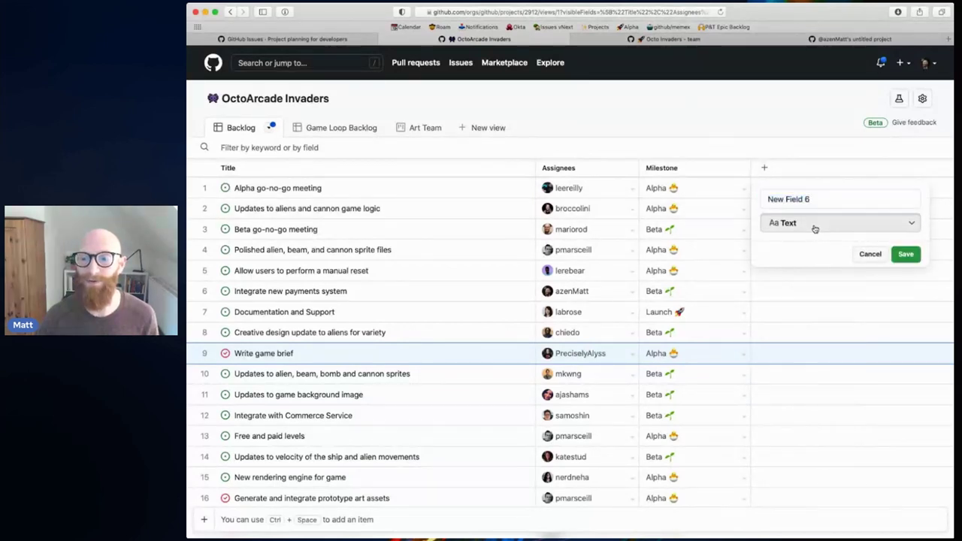
click(814, 226)
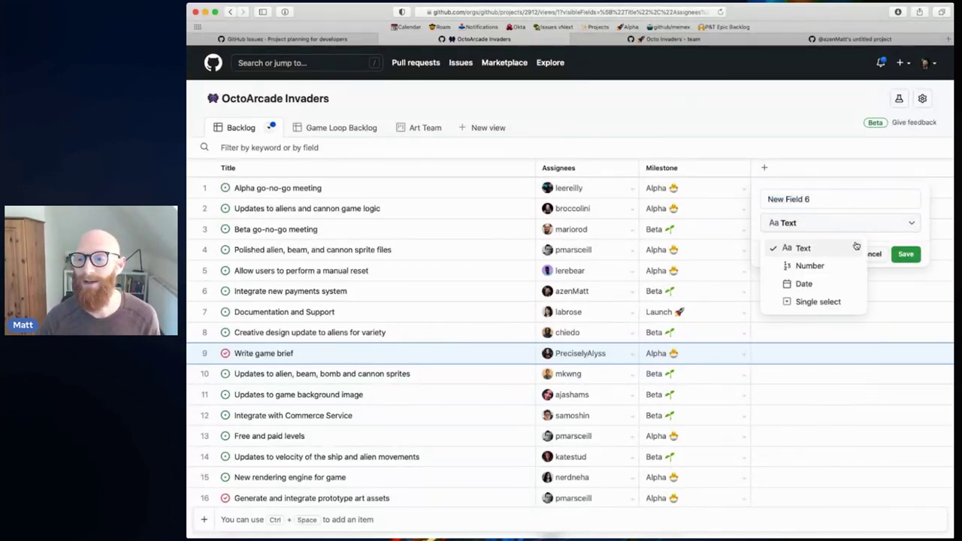
click(878, 254)
- Show the hidden Team field as a column in the backlog table
click(765, 169)
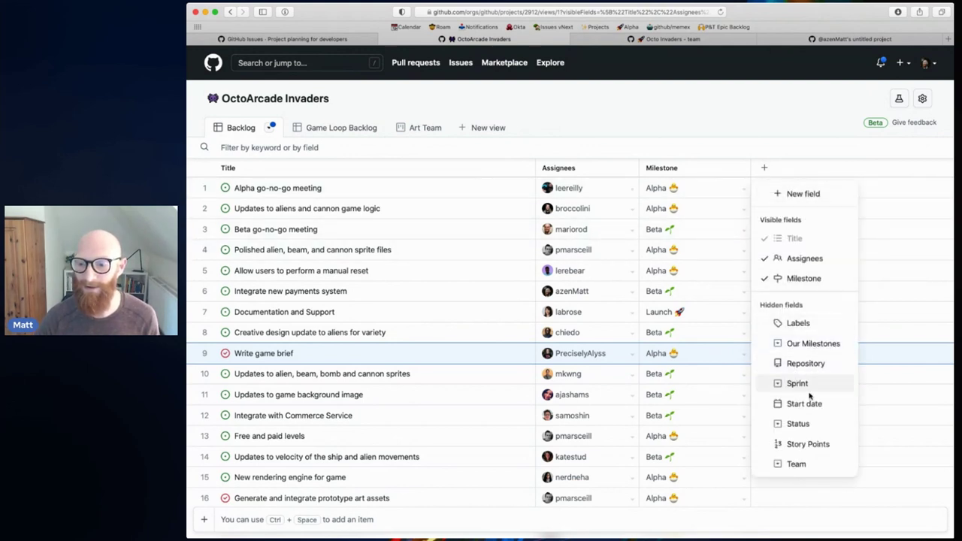
click(798, 465)
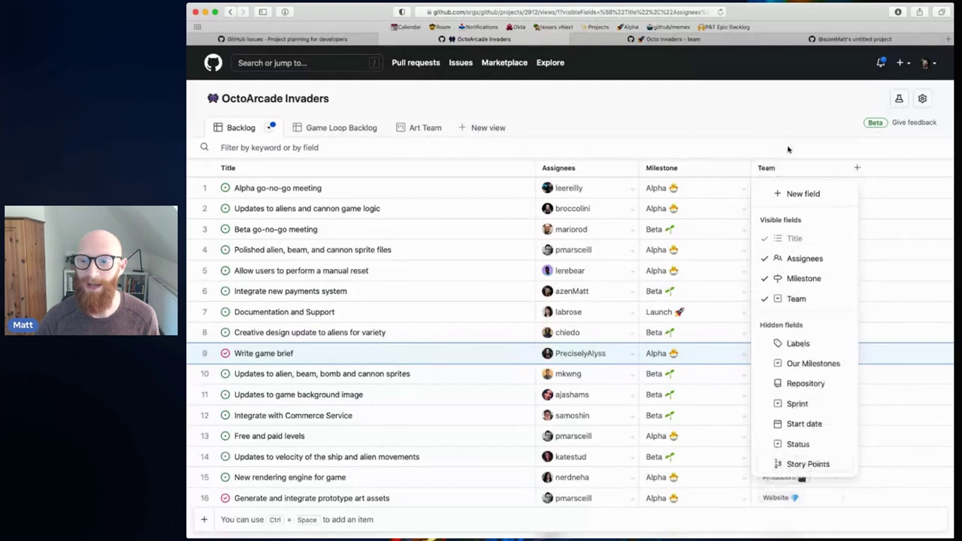
click(767, 90)
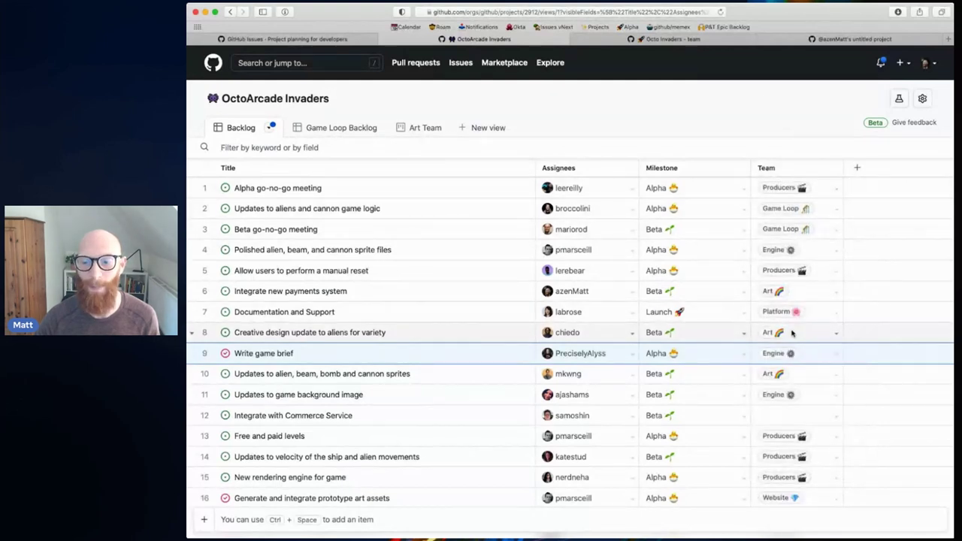
- Assign the "Integrate with Commerce Service" item to the Platform team
click(834, 417)
click(834, 417)
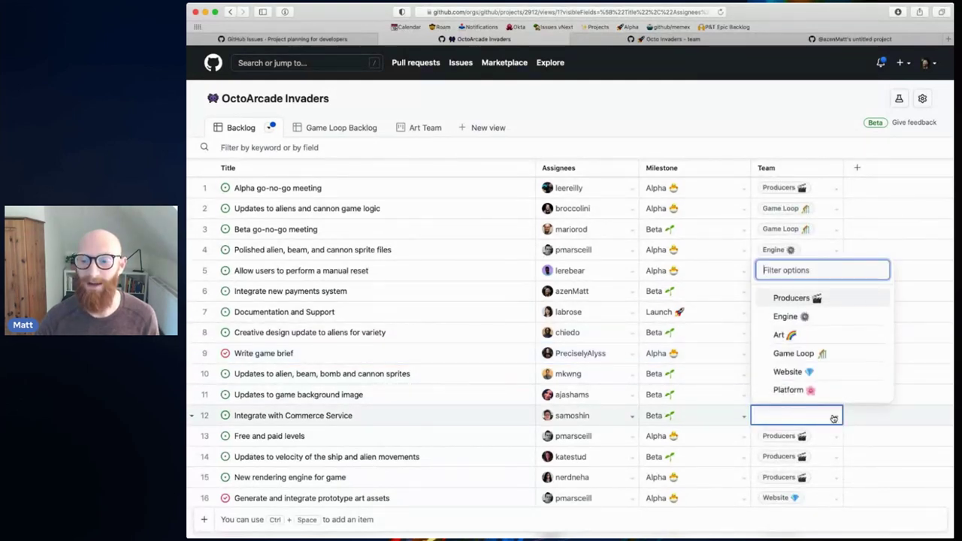
click(790, 393)
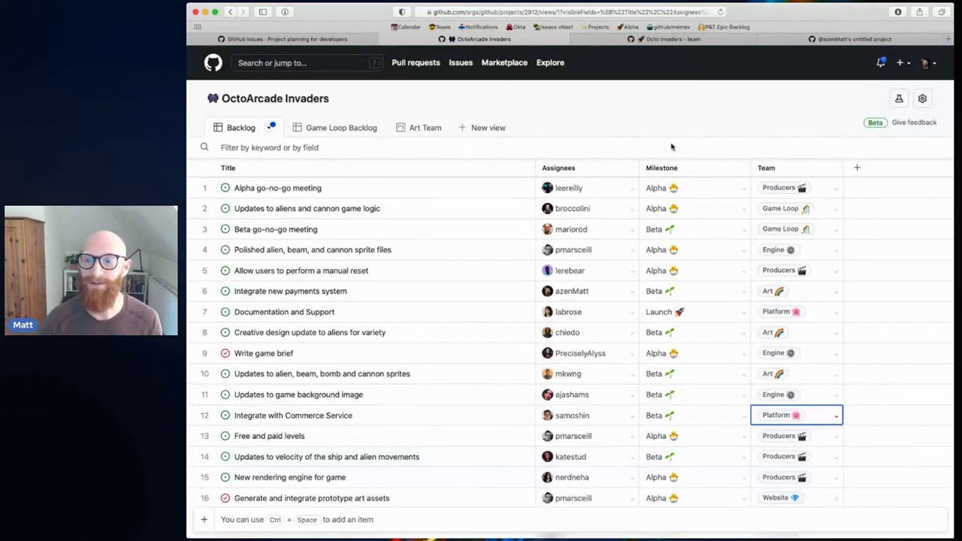
- Narrow the Milestone column slightly and show the hidden Status field in the backlog table
click(750, 173)
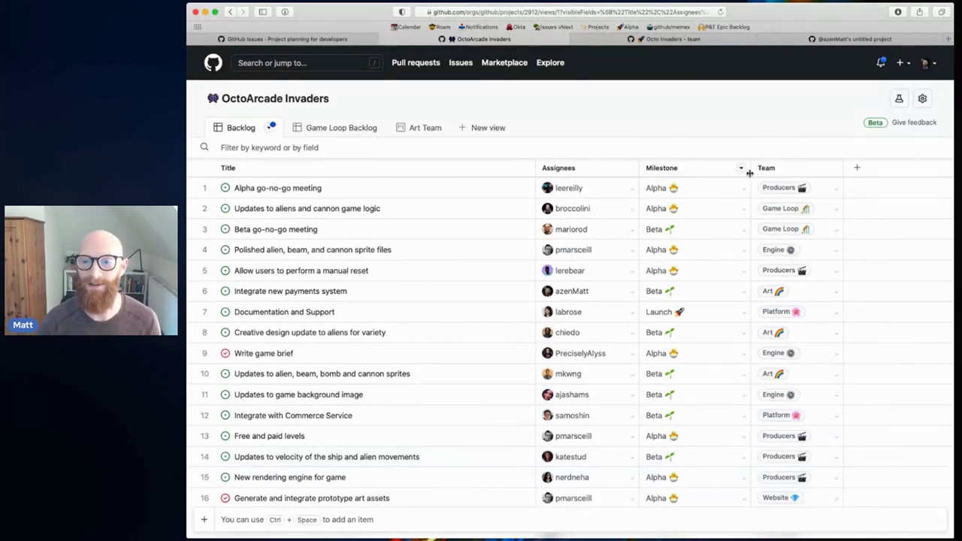
drag(750, 173, 722, 172)
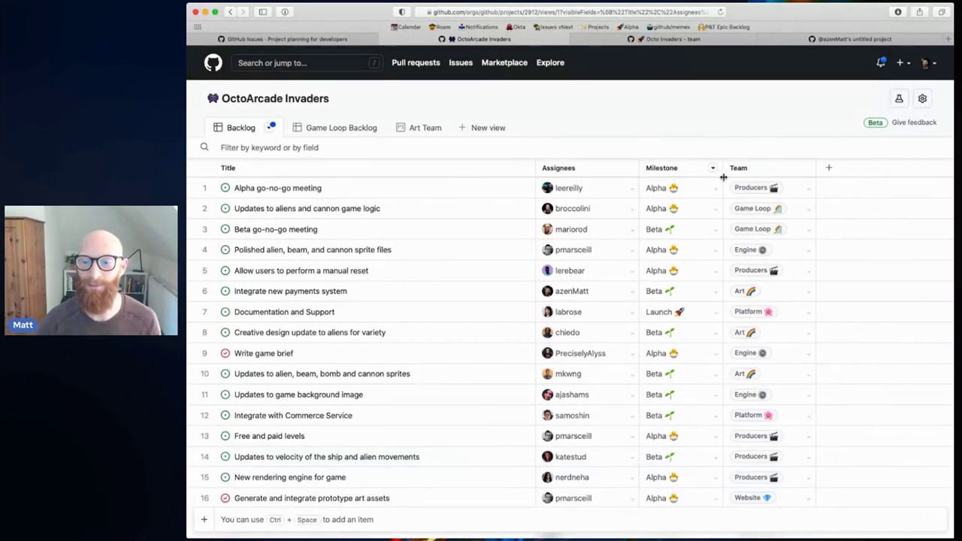
click(829, 169)
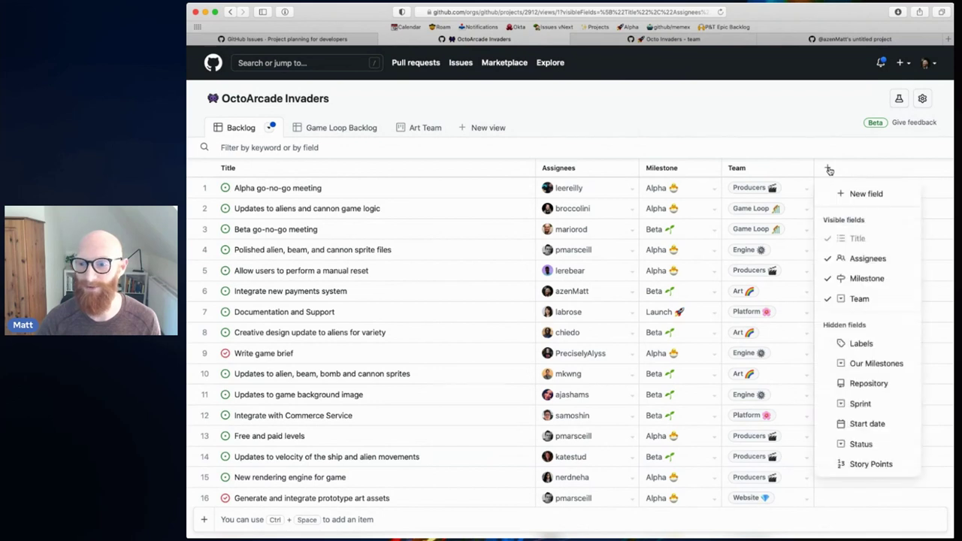
click(862, 448)
click(809, 112)
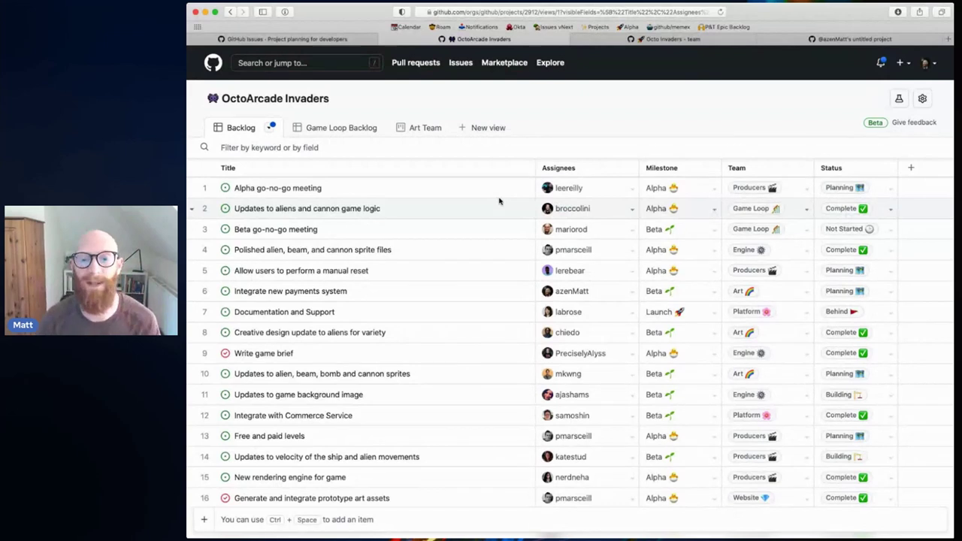
- Switch the Backlog view to the Board layout and back to the Table layout
click(272, 129)
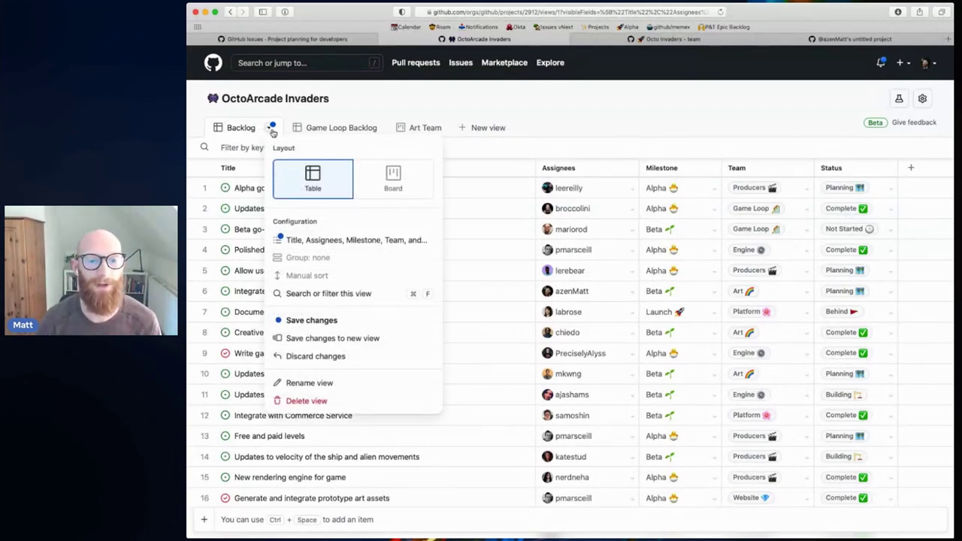
click(392, 184)
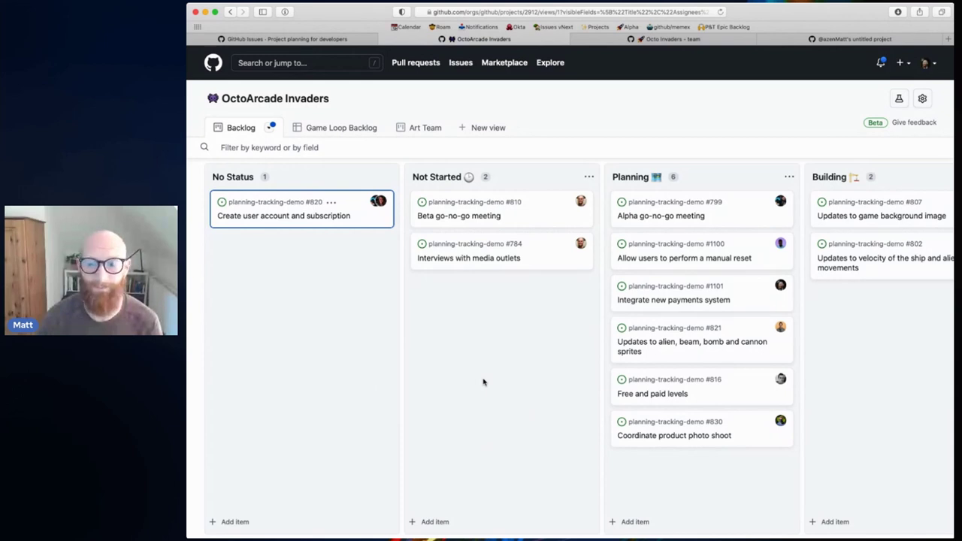
click(270, 130)
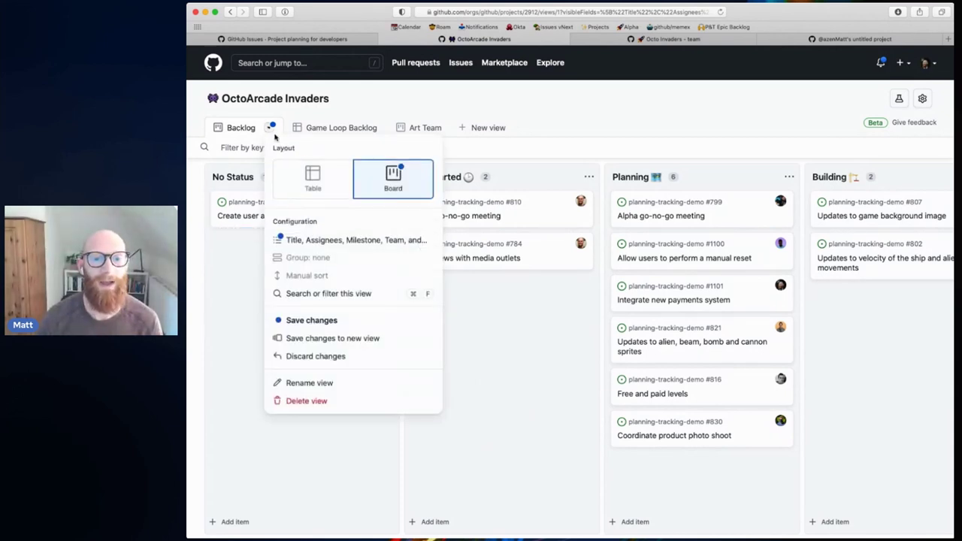
click(312, 186)
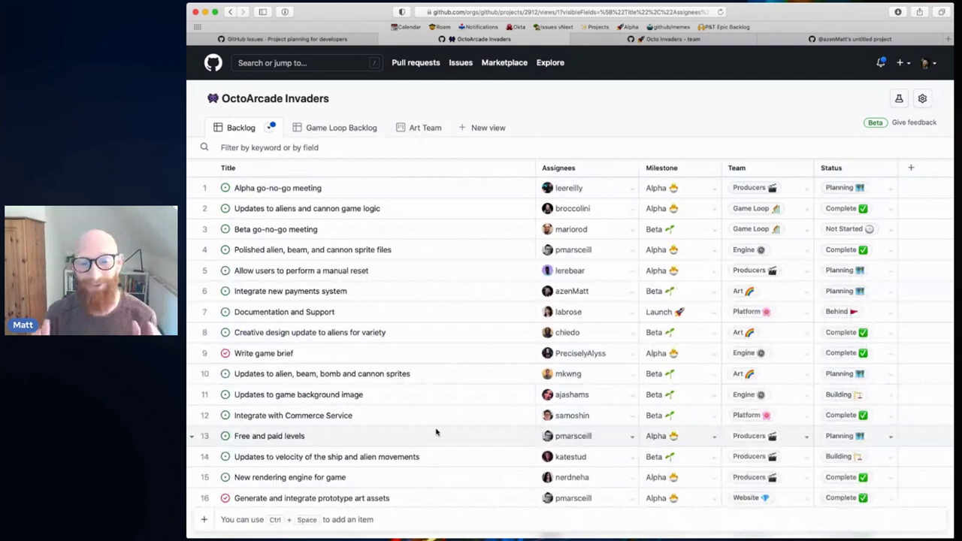
- Move the cell selection from the "Write game brief" title up to the Assignees cell of "Updates to aliens and cannon game logic"
click(525, 359)
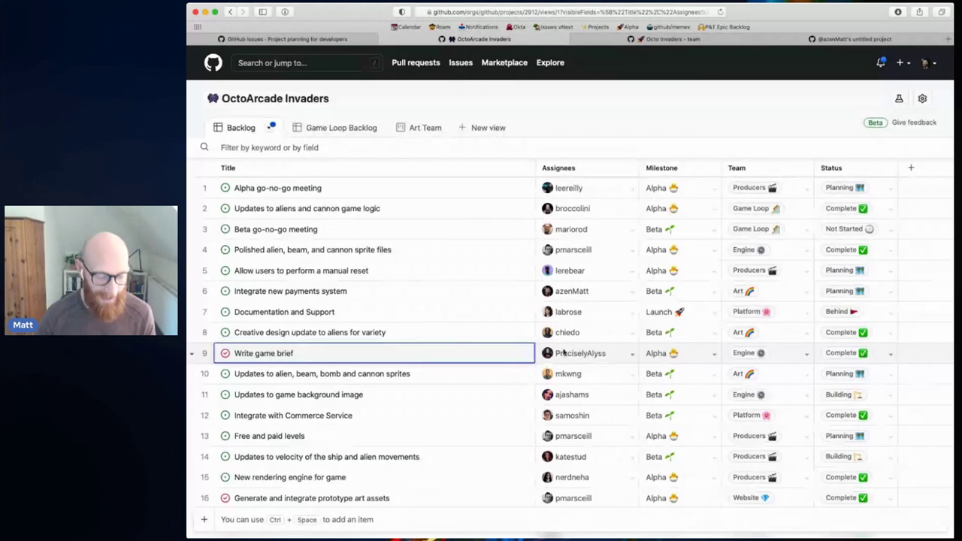
key(Up)
key(Up)
key(Up)
key(Right)
key(Up)
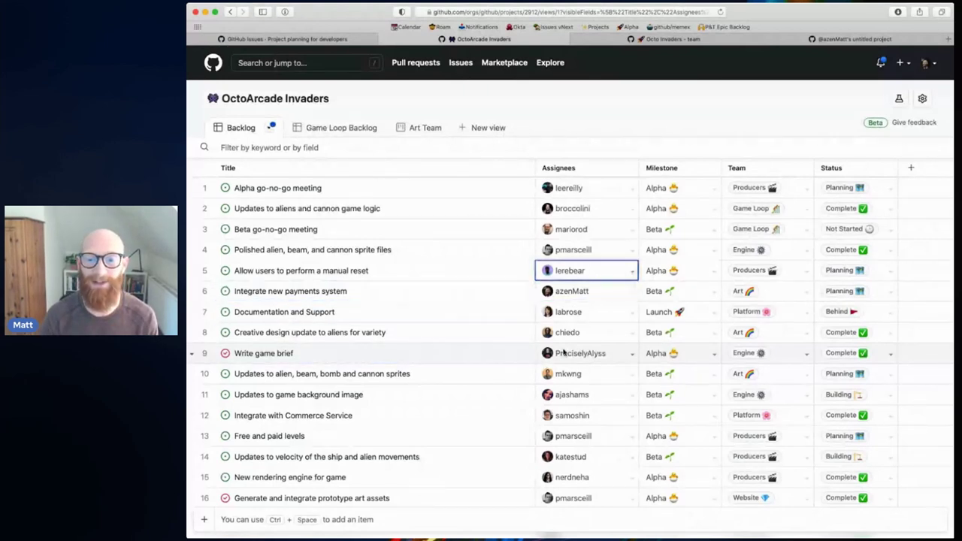
key(Left)
key(Up)
key(Up)
key(Right)
key(Up)
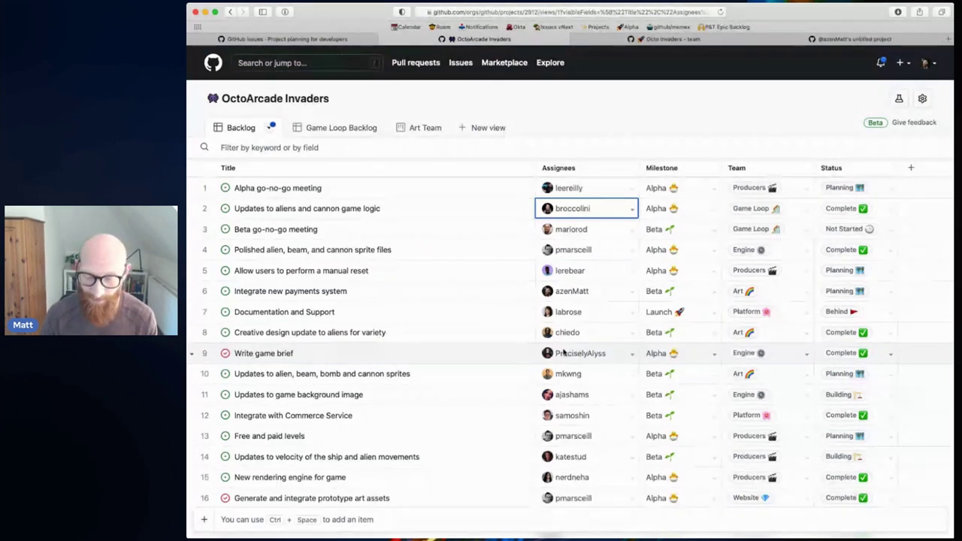
- Group the backlog items by Team using the command palette
key(super+k)
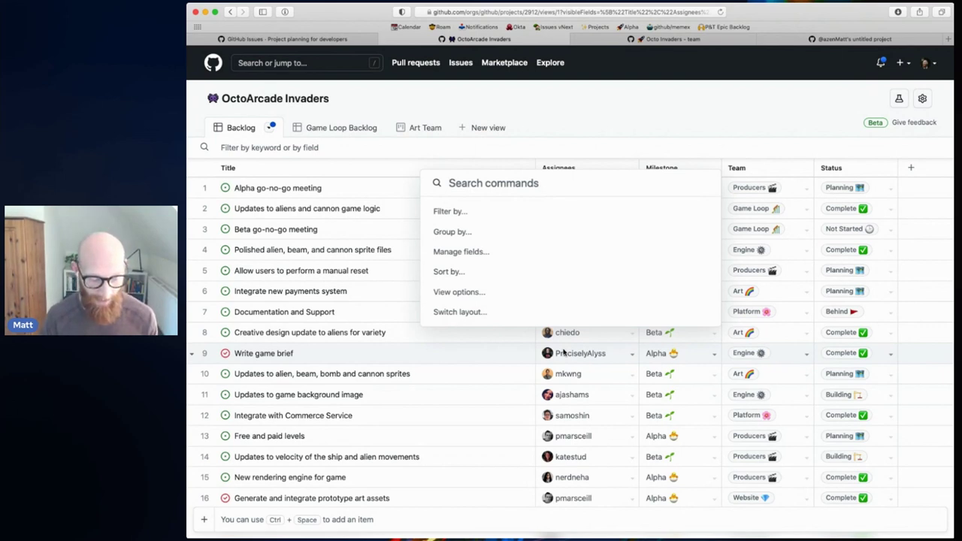
text(grou)
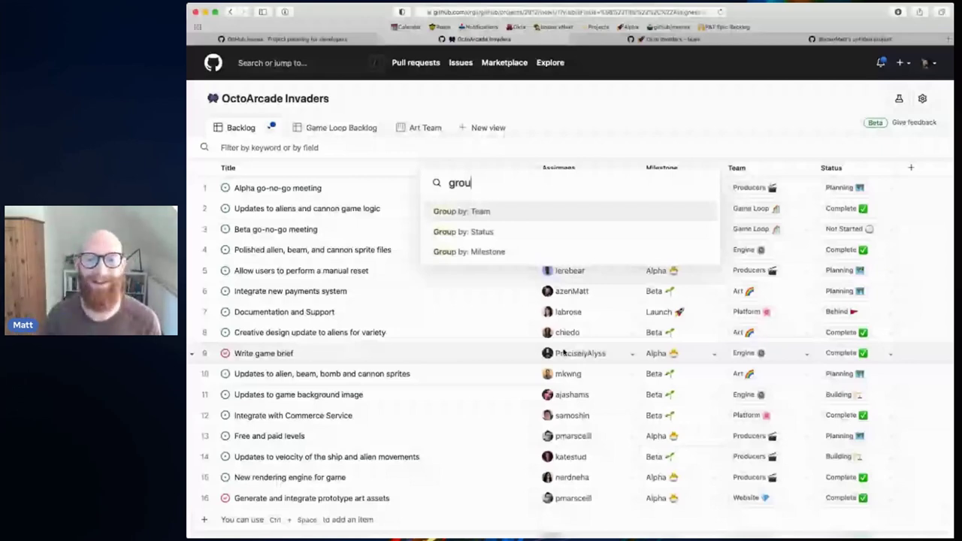
key(Return)
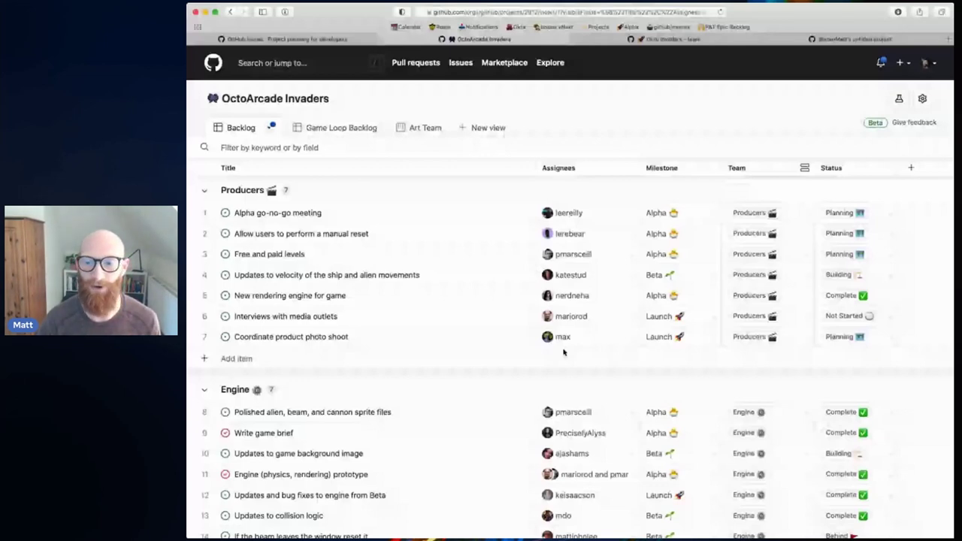
- Move "Updates to game background image" from the Engine group into the Producers group, below "Allow users to perform a manual reset"
drag(225, 454, 230, 255)
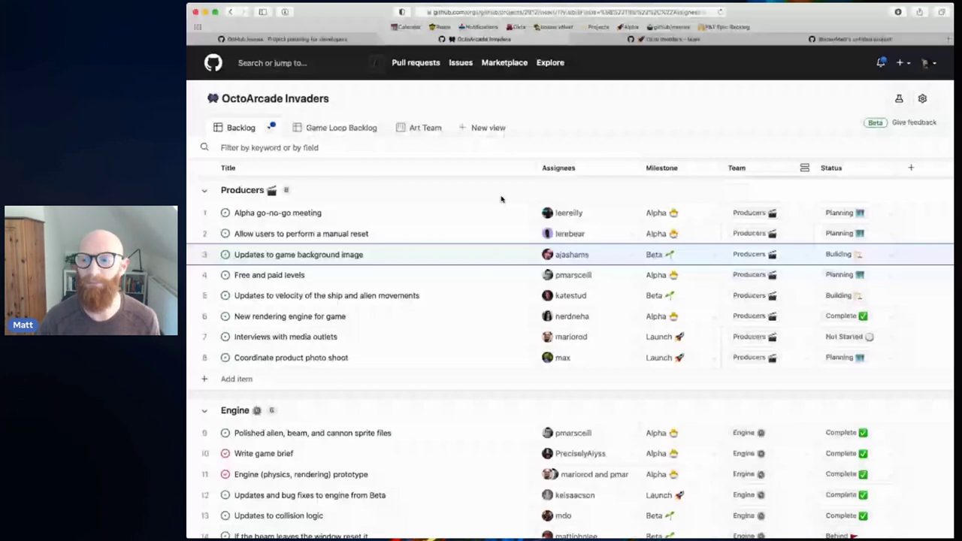
scroll(474, 291, down, 5)
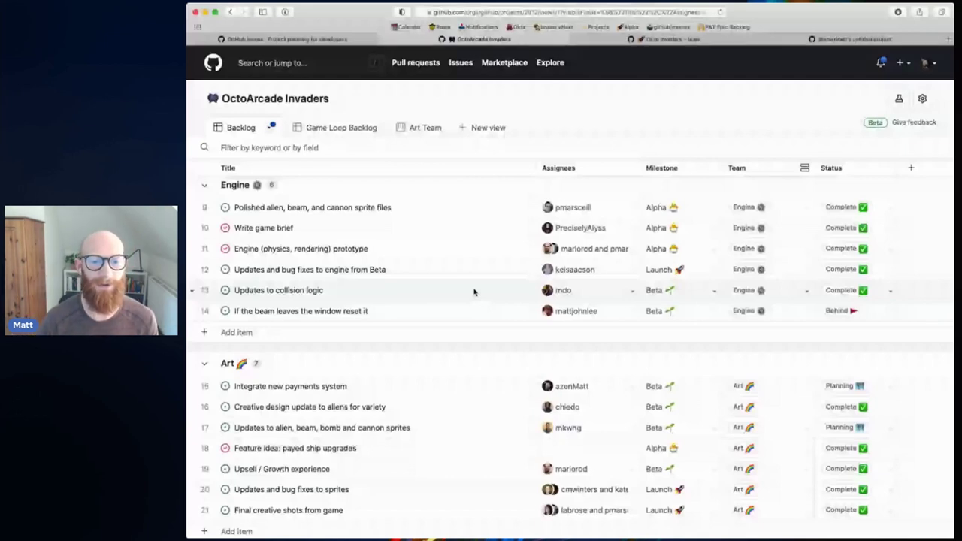
- View the Art Team board and return to the Backlog view
scroll(451, 278, up, 5)
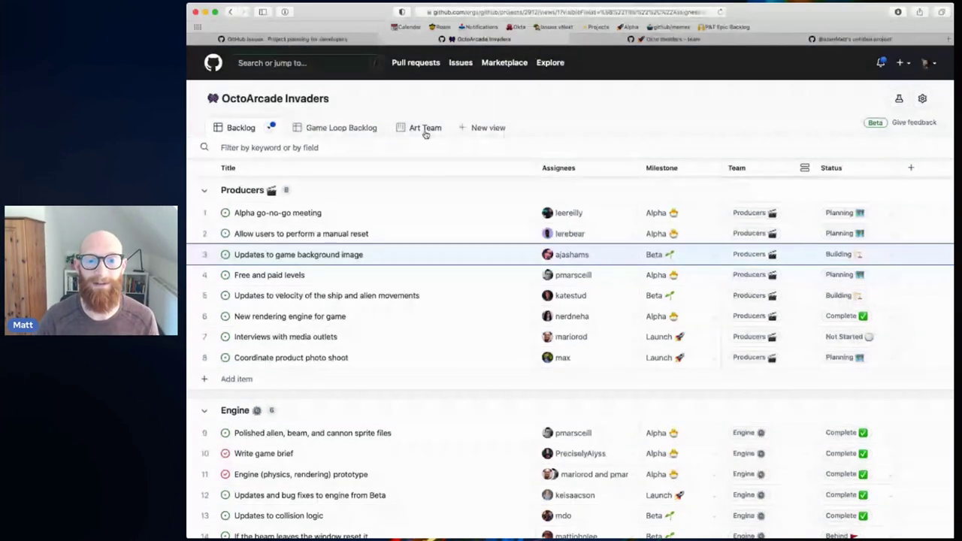
click(426, 129)
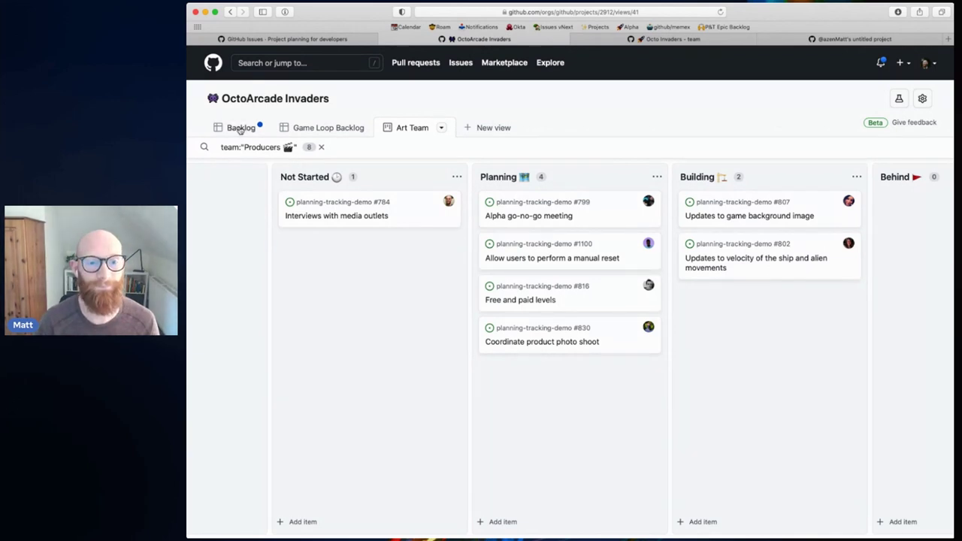
click(242, 128)
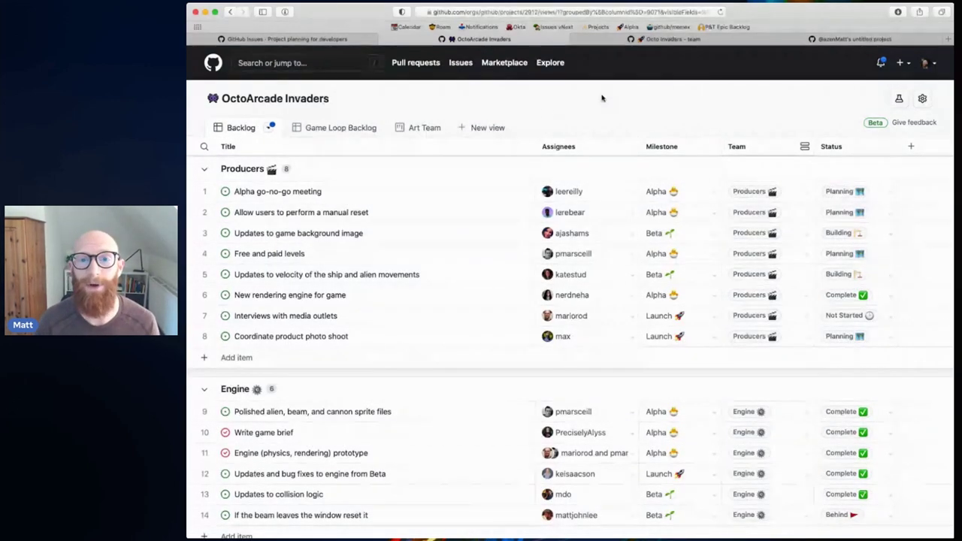
- Switch to the "Octo Invaders - team" project and enlarge the page one zoom level
click(656, 40)
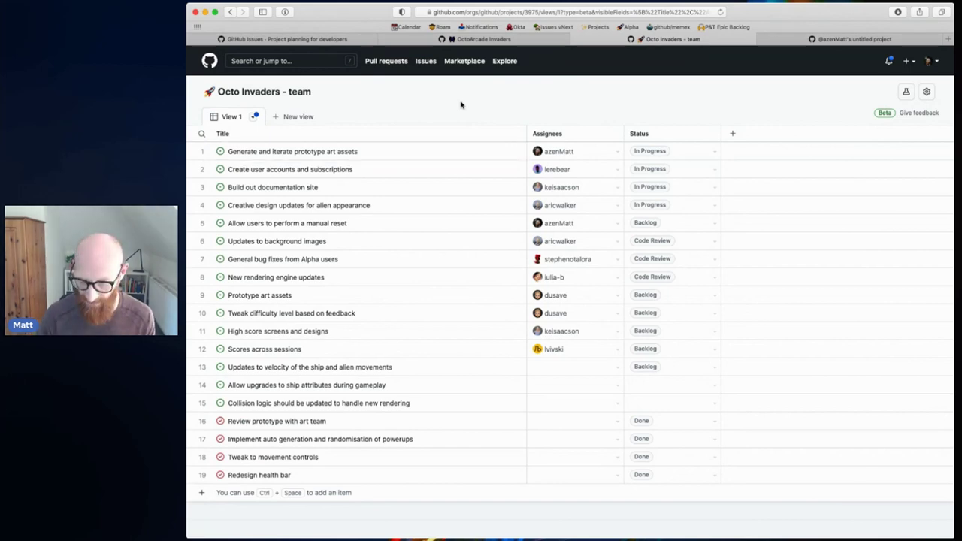
key(super+plus)
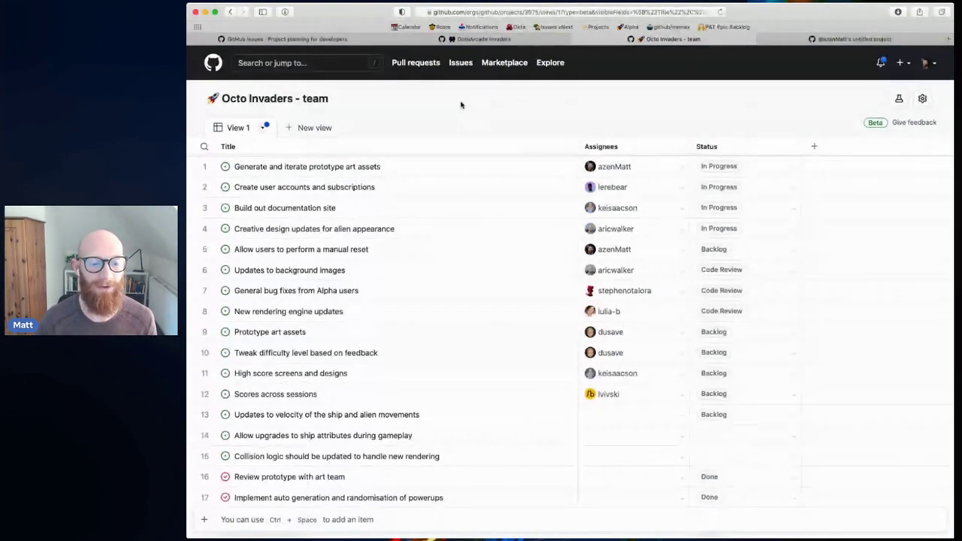
scroll(325, 464, down, 1)
scroll(327, 460, up, 1)
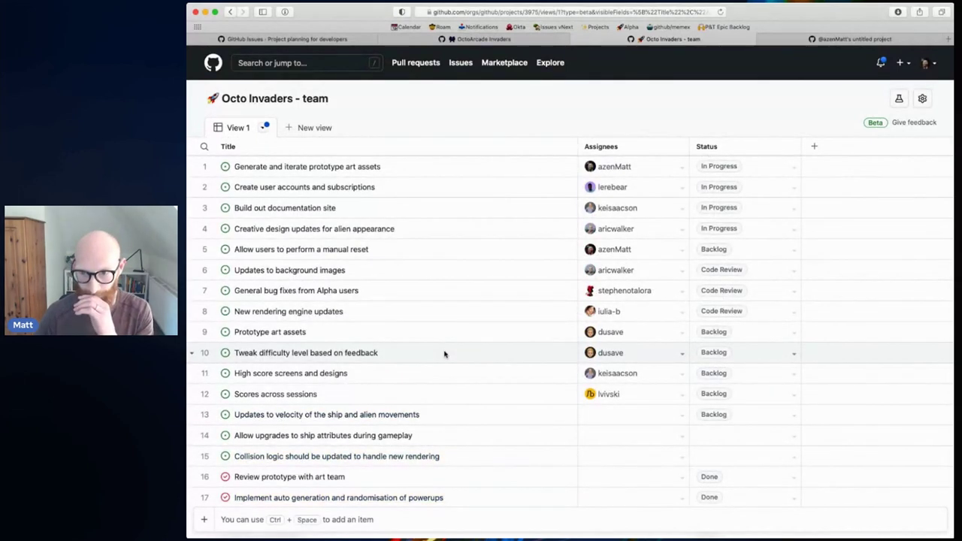
- Create a new Status option named Merged on "Generate and iterate prototype art assets" and apply it to that item
click(794, 167)
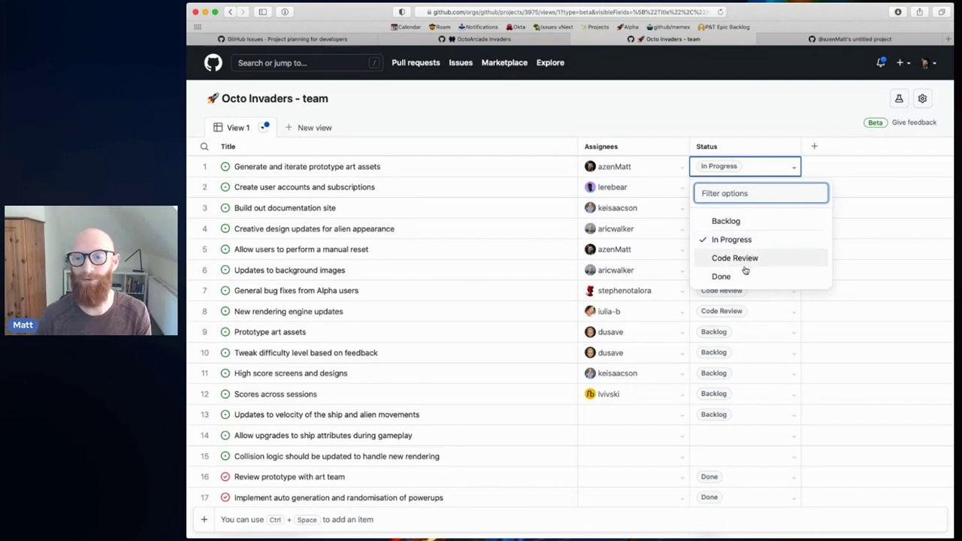
click(740, 109)
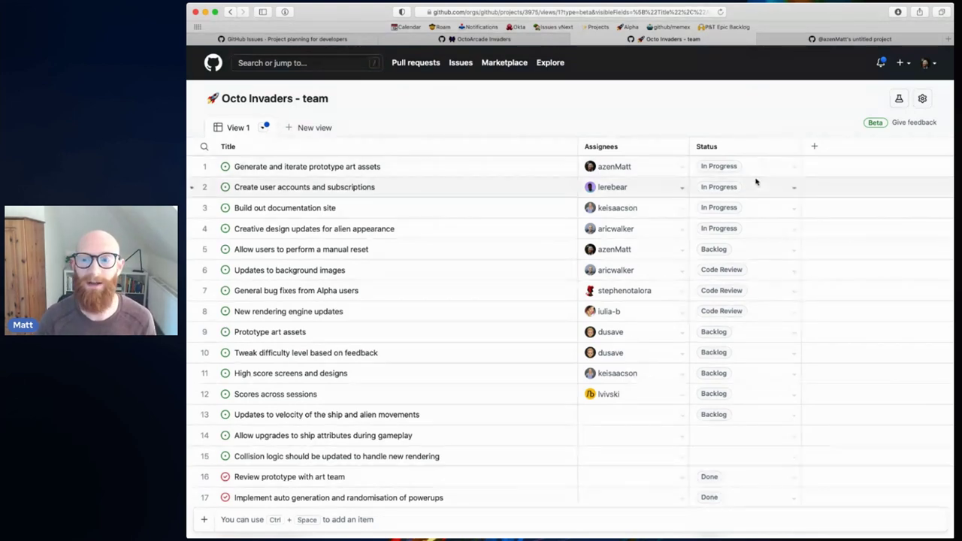
click(794, 168)
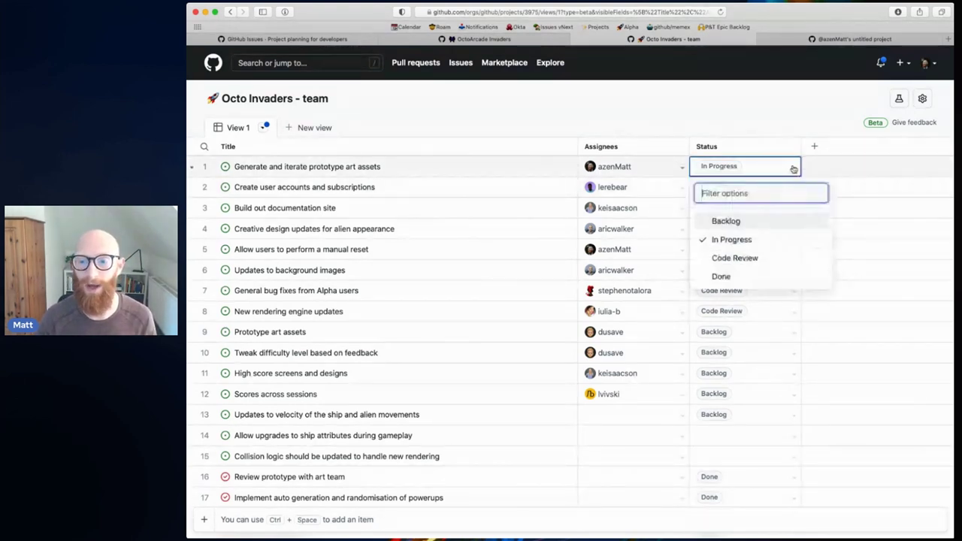
text(M)
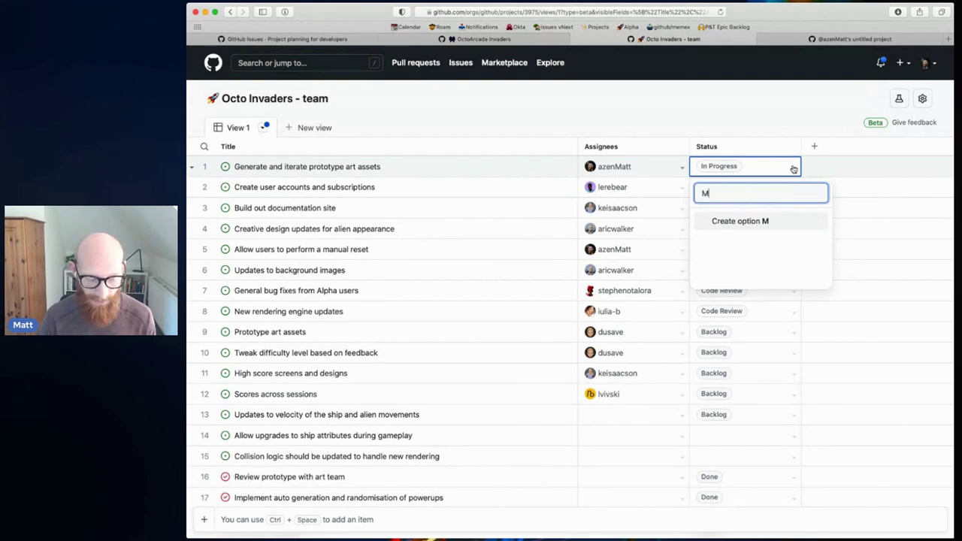
text(erged)
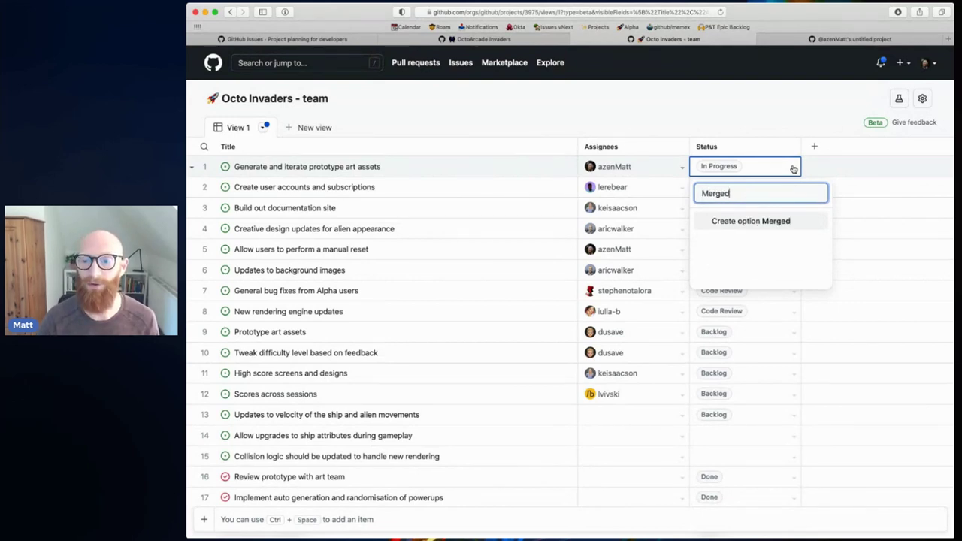
click(733, 221)
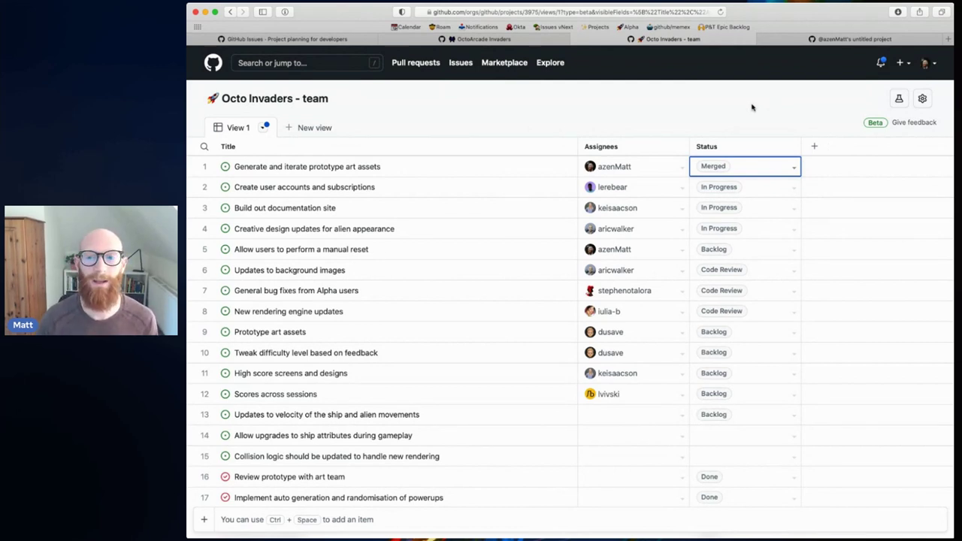
click(755, 110)
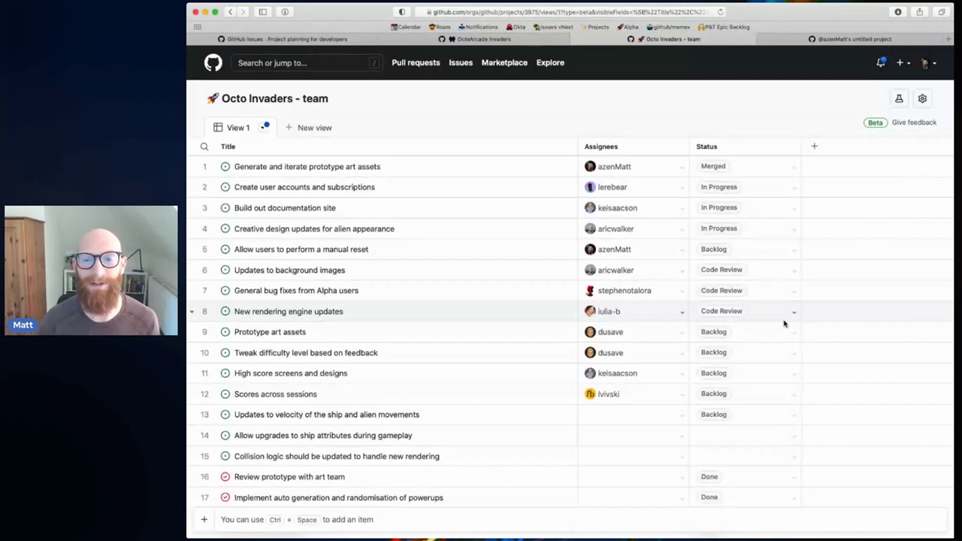
- Narrow the Title column and start a new single select field named Priority
drag(576, 147, 502, 147)
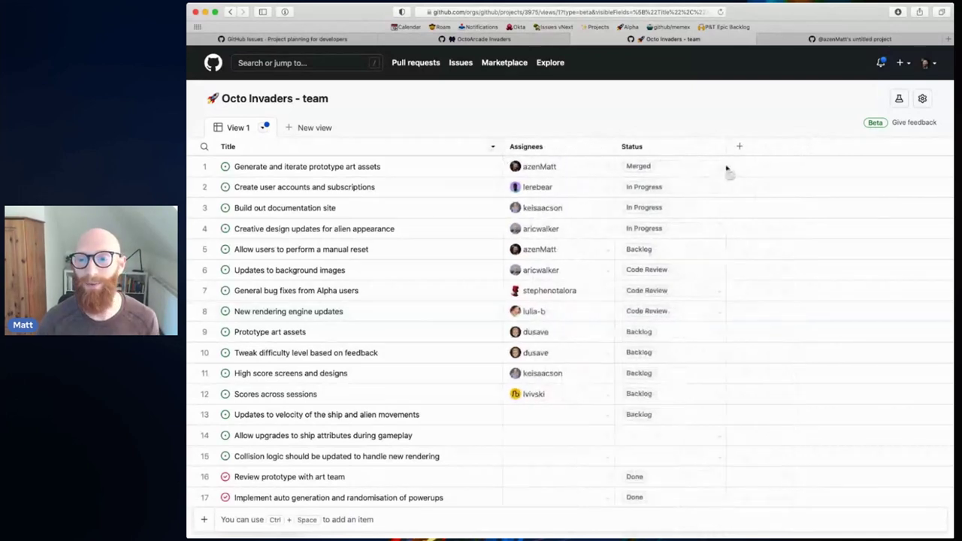
click(739, 147)
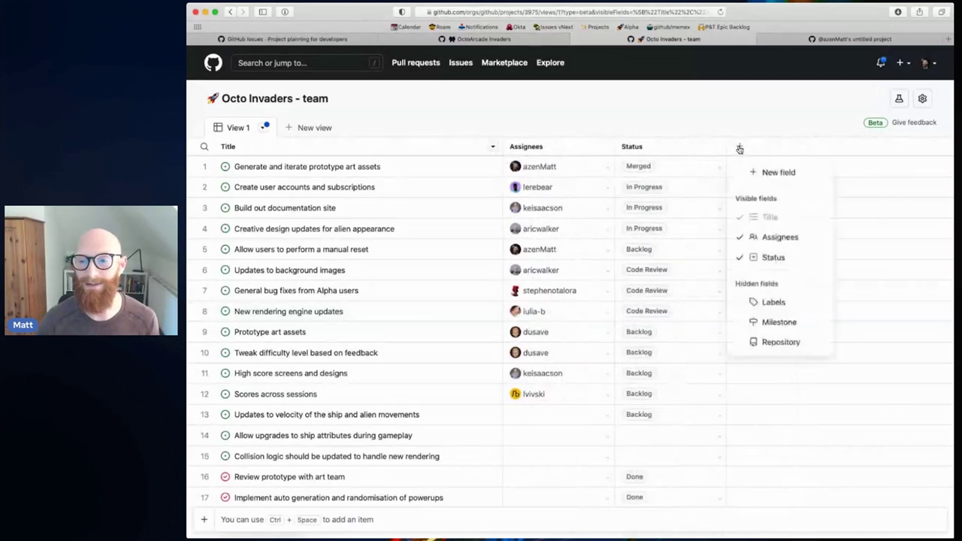
click(778, 172)
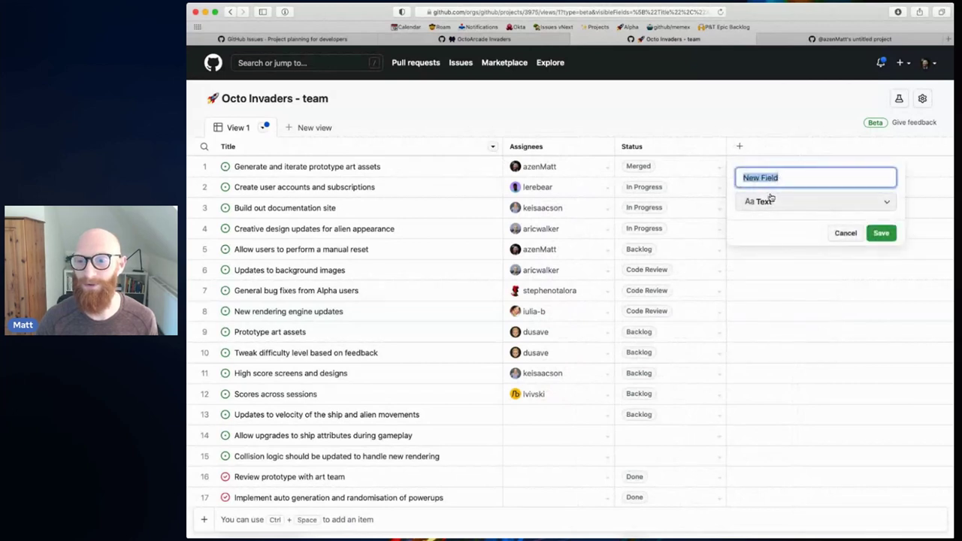
text(Priority)
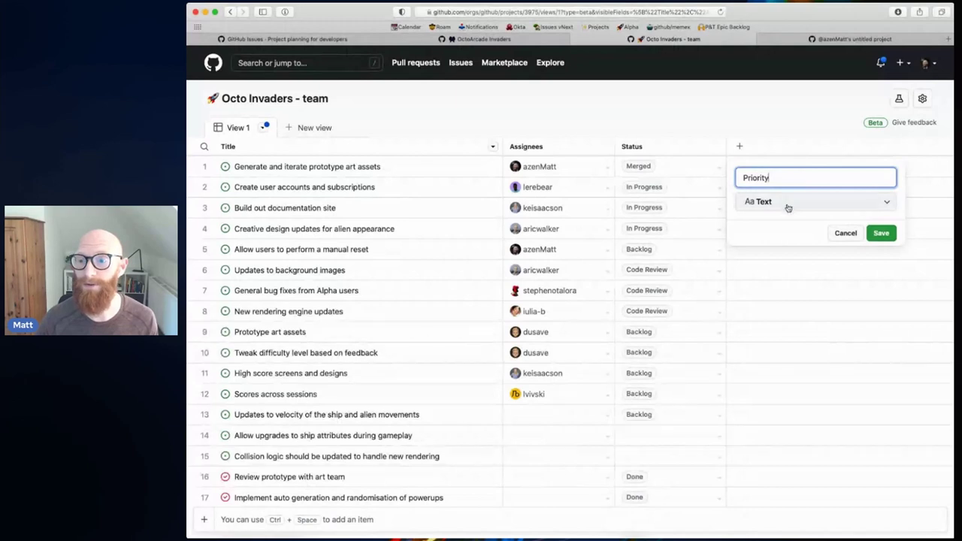
click(804, 205)
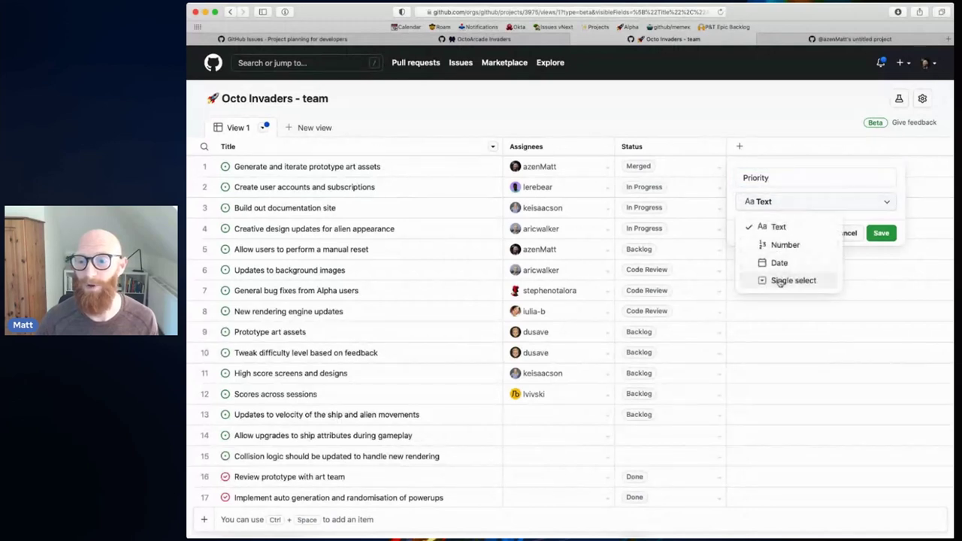
click(782, 280)
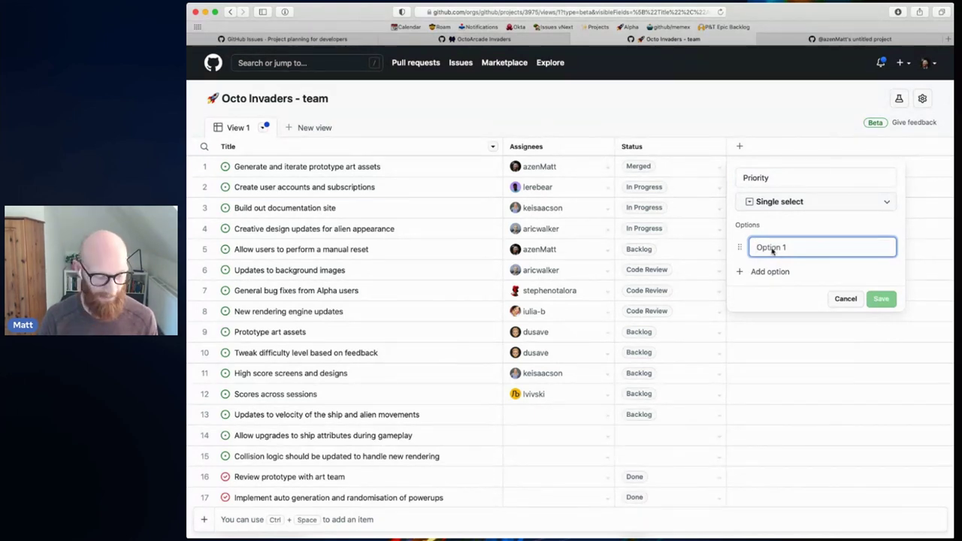
- Give the Priority field the options Urgent with a volcano, High with a mountain, Medium with a thinking face and Low with a beach emoji, and save it
text(🔥)
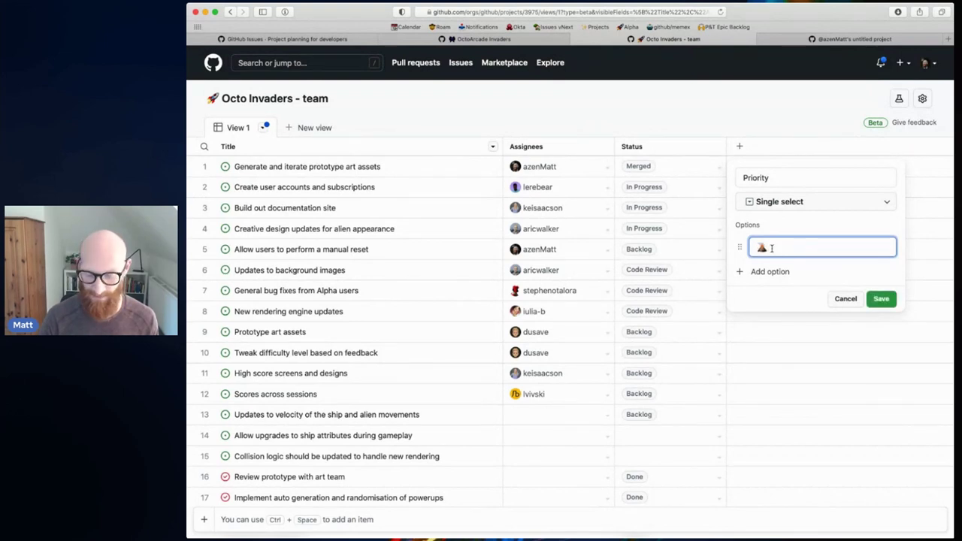
text(Urgent)
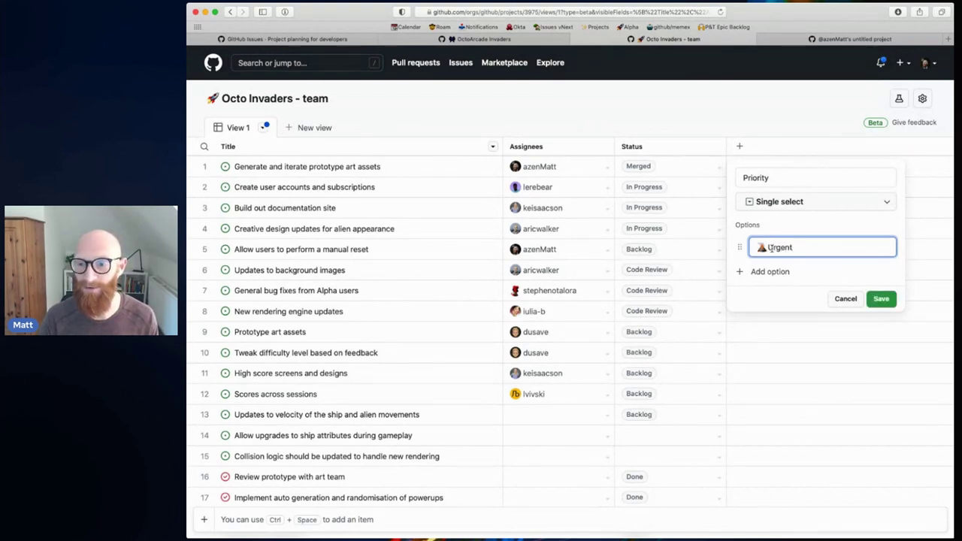
key(Return)
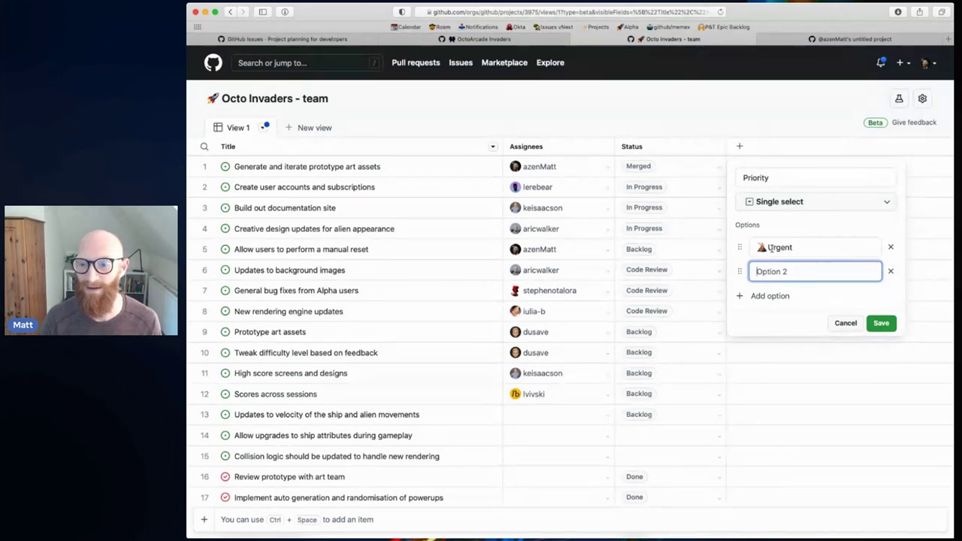
text(⚠)
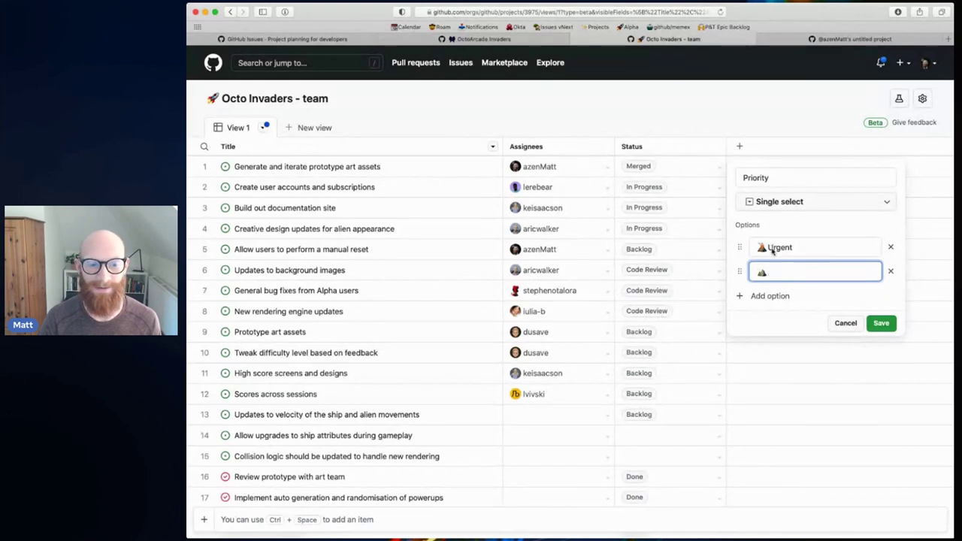
text(High)
key(Return)
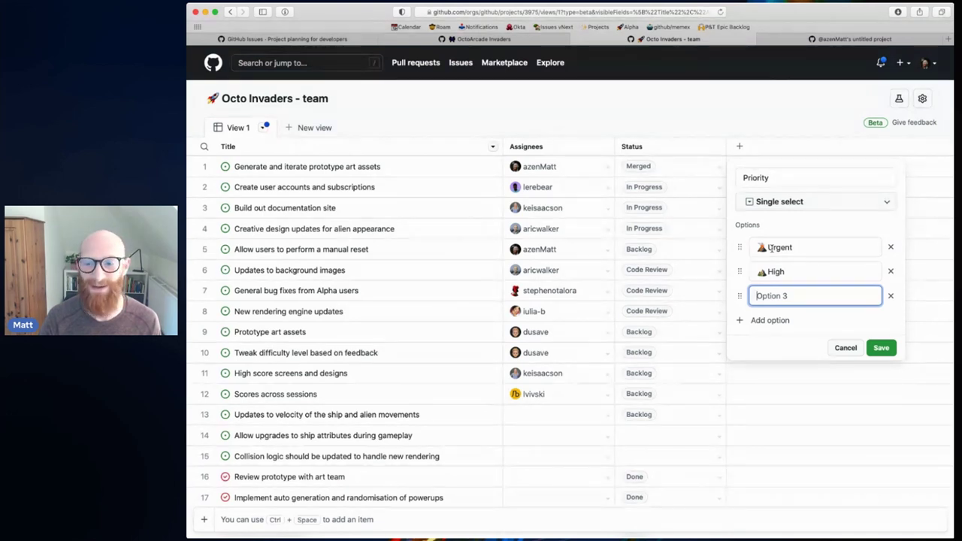
text(🤔Medium)
key(Return)
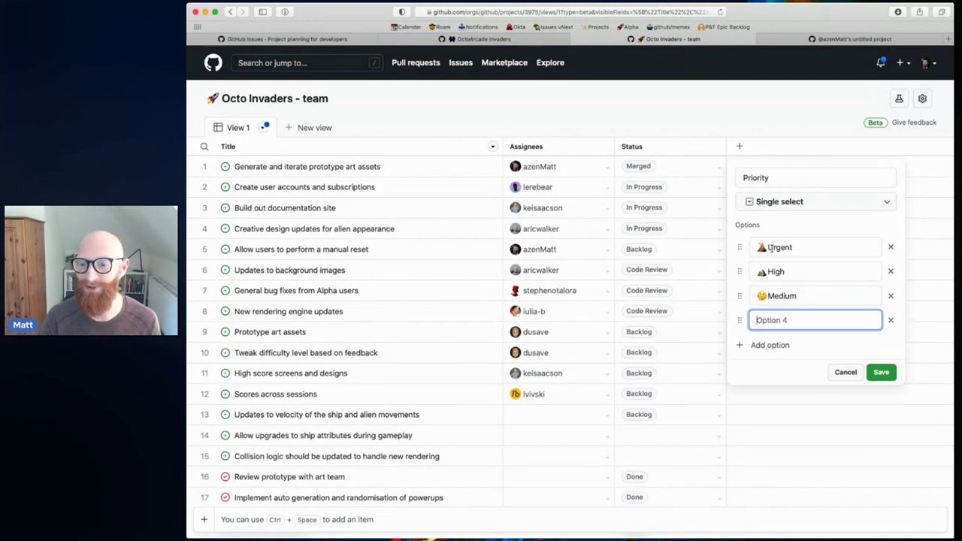
text(🐢Low)
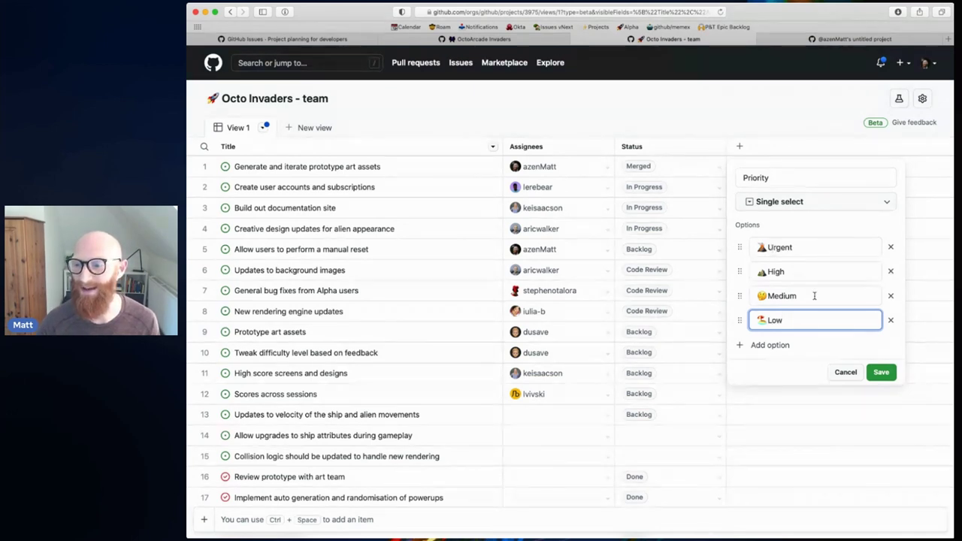
click(881, 372)
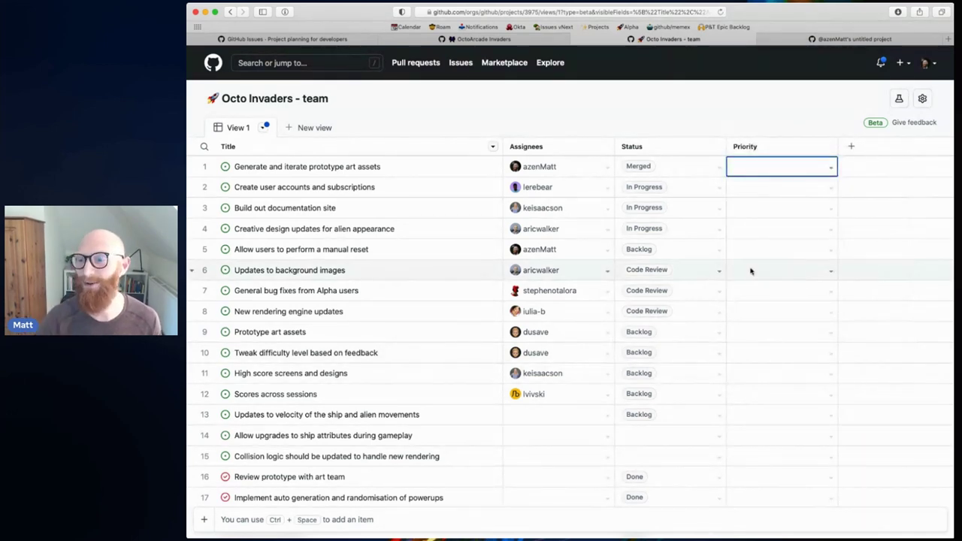
- Set the Priority of "Build out documentation site" to Urgent
key(Return)
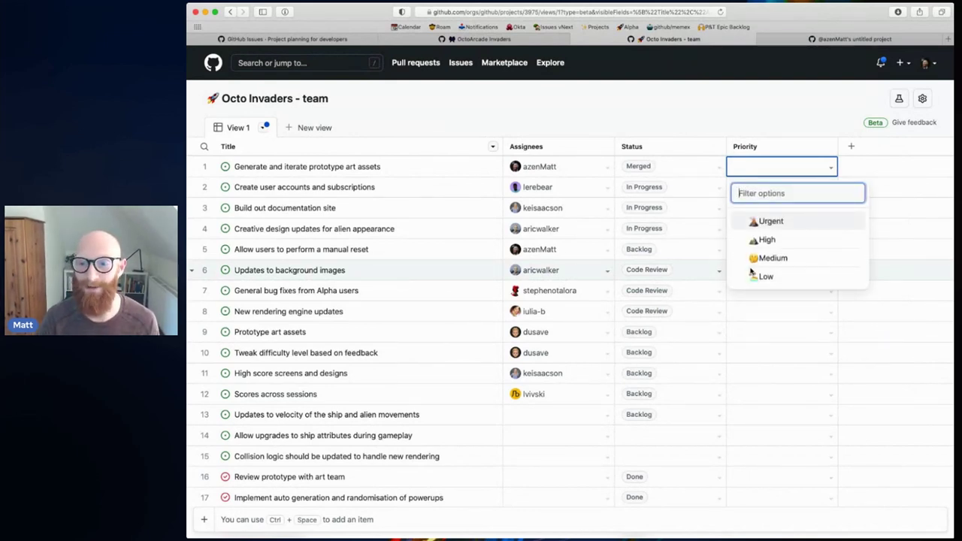
key(Escape)
key(Down)
key(Down)
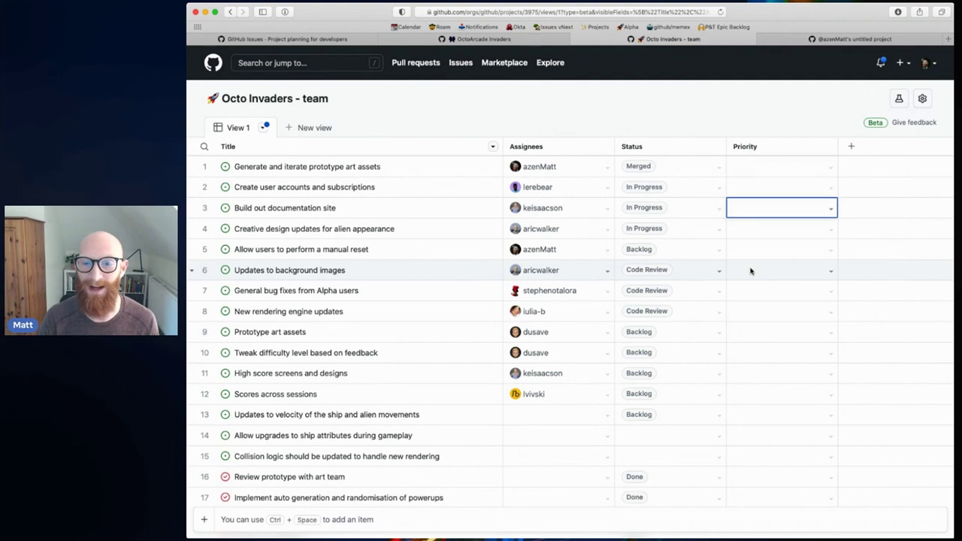
key(Return)
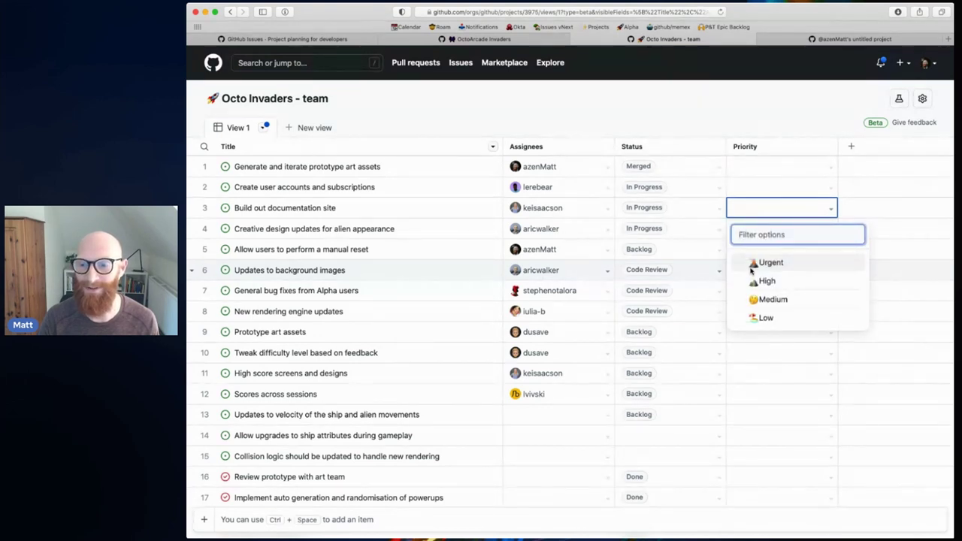
key(Return)
- Set the Priority of "Prototype art assets" to High
key(Down)
key(Down)
key(Down)
key(Down)
key(Down)
key(Down)
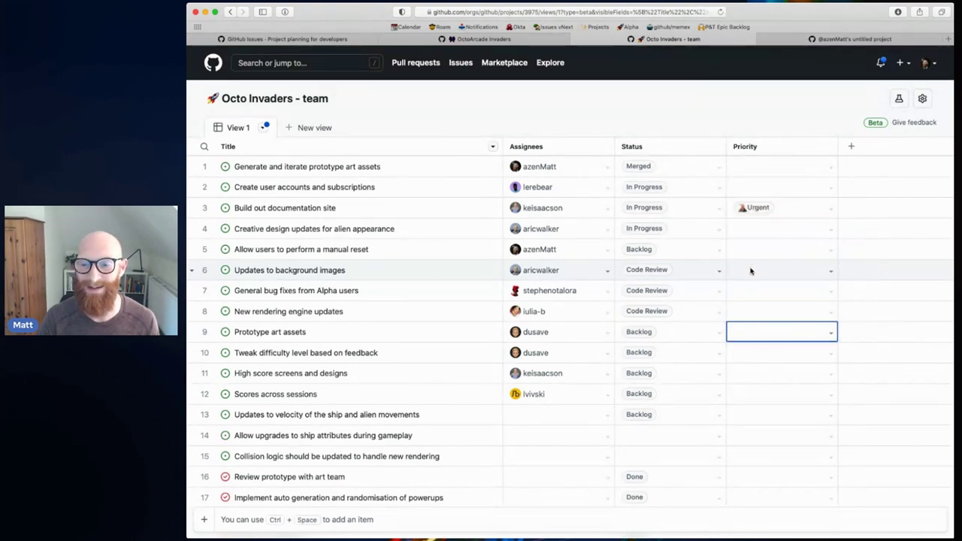
key(Return)
key(Down)
key(Return)
key(Down)
- Set the Priority of "Creative design updates for alien appearance" to High
key(Up)
key(Up)
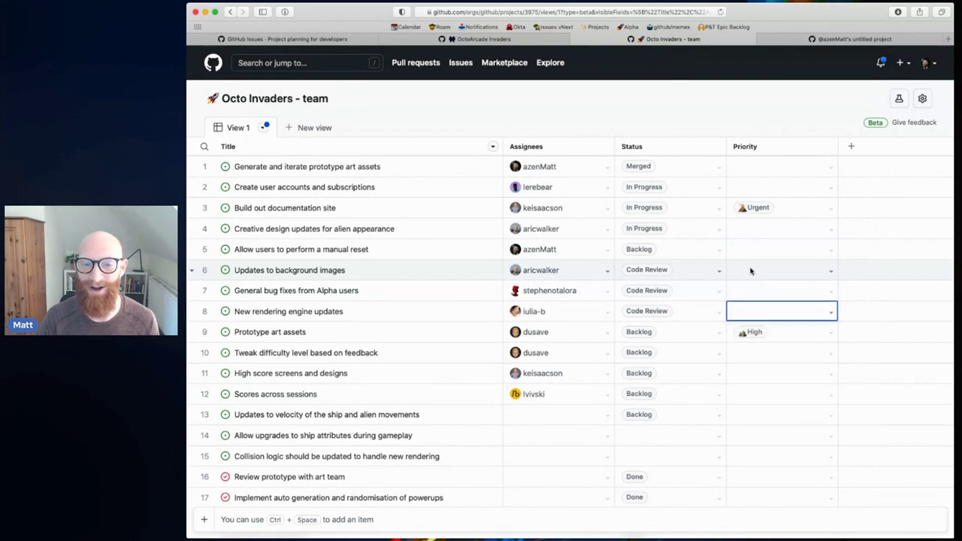
key(Up)
key(Up)
key(Up)
key(Up)
key(Return)
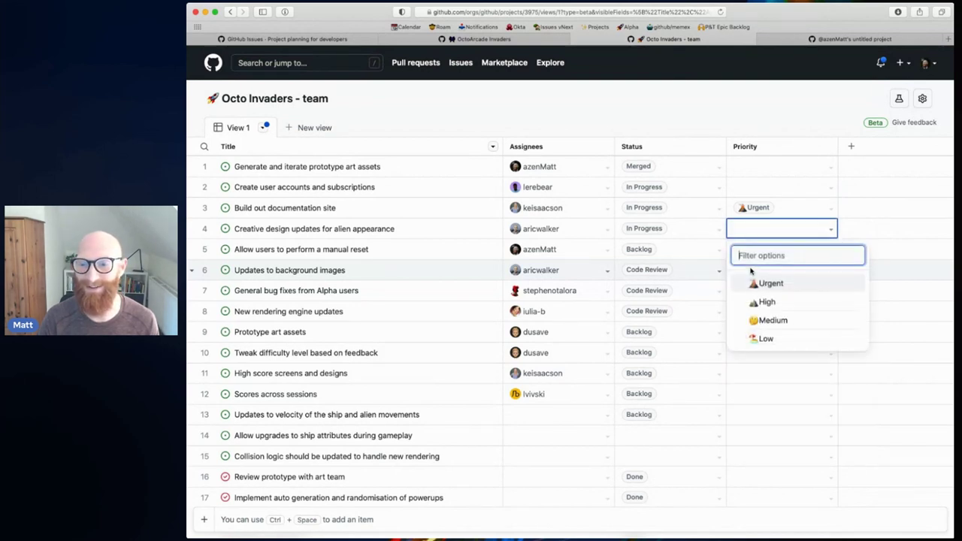
key(Down)
key(Return)
key(Down)
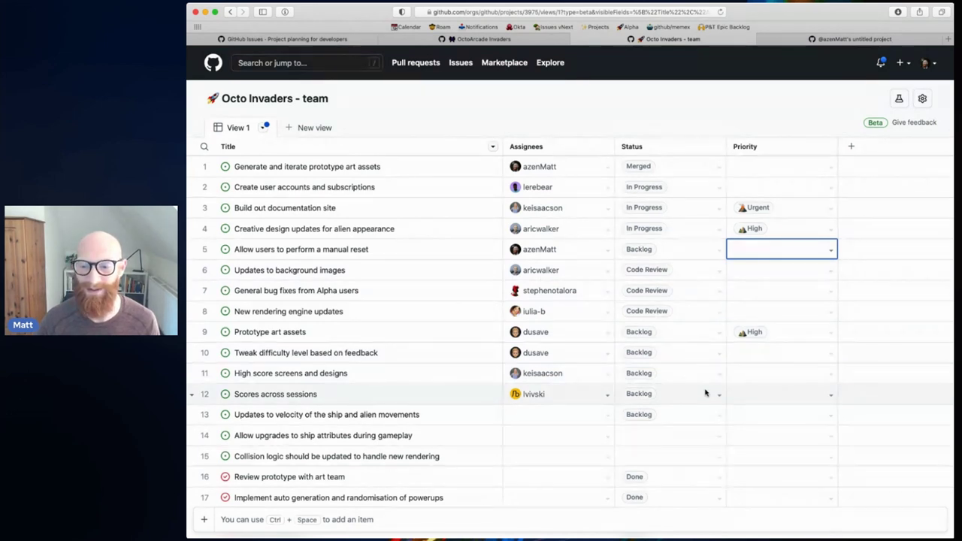
- Set the Priority of "Updates to velocity of the ship and alien movements" to Low
click(777, 438)
key(Up)
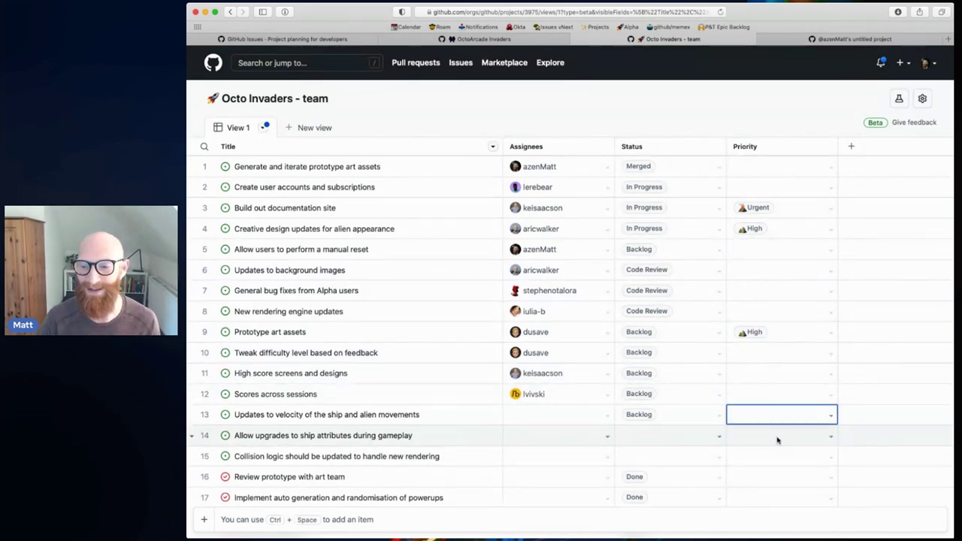
key(Return)
key(Down)
key(Down)
key(Down)
key(Return)
key(Down)
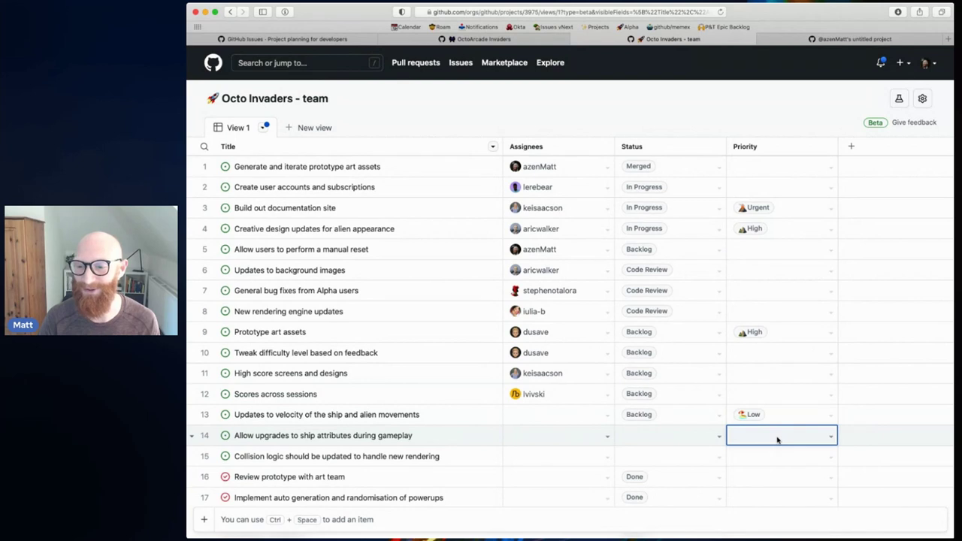
- Set the Priority of "Scores across sessions" to Low
key(Up)
key(Up)
key(Return)
key(Down)
key(Down)
key(Down)
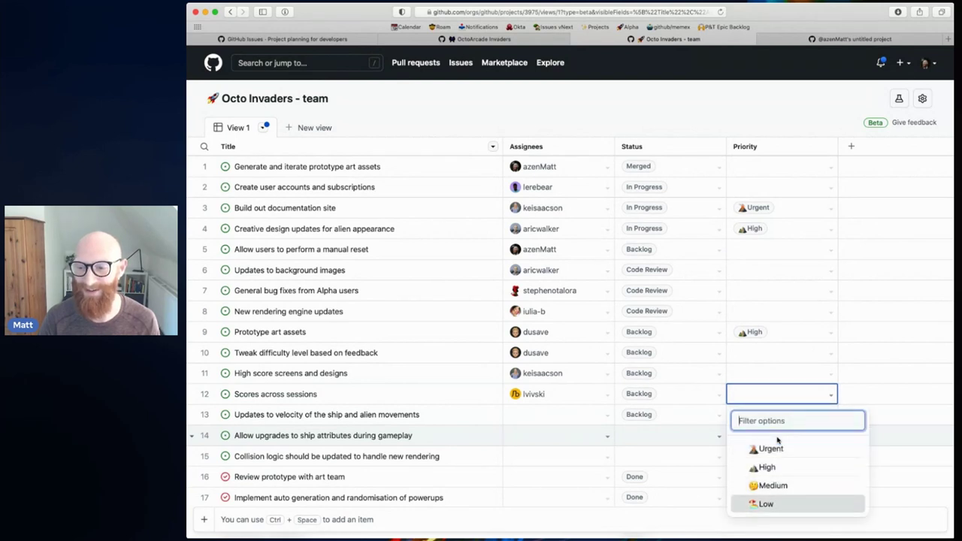
key(Return)
key(Down)
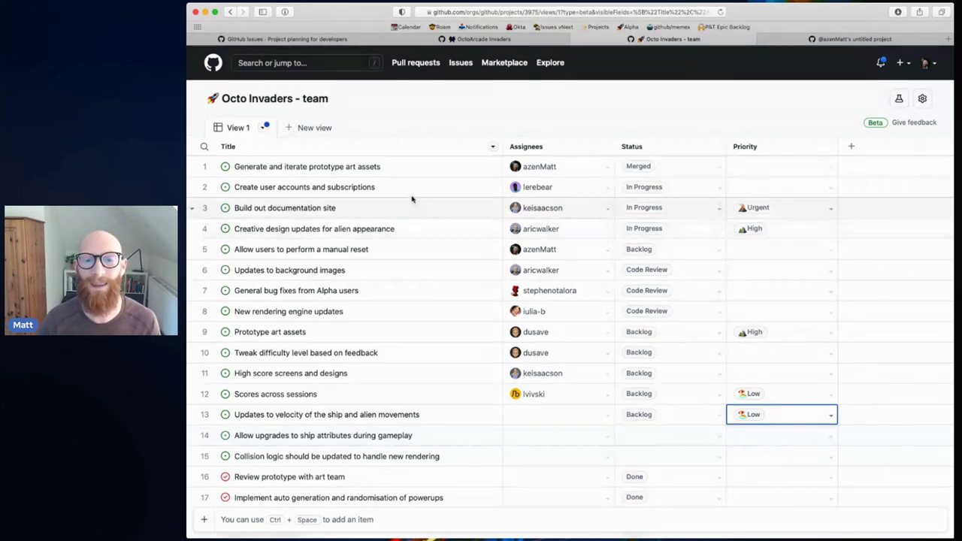
- Switch the view to the board layout and move the Done column after the Merged column
click(261, 130)
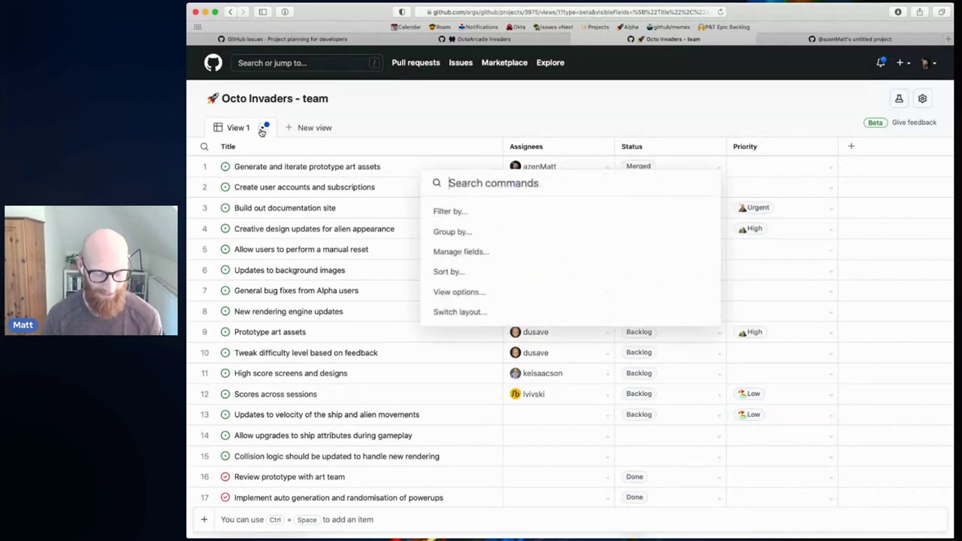
text(bo)
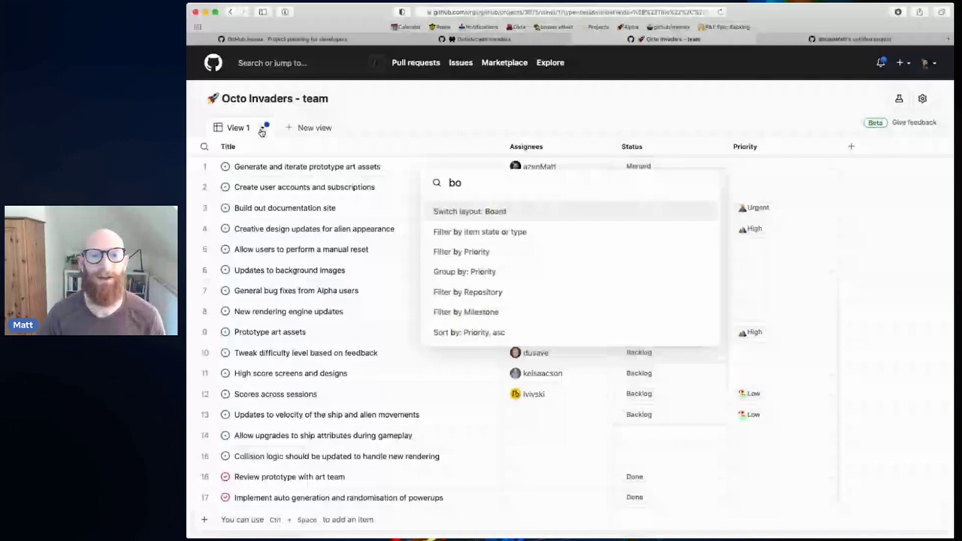
key(Return)
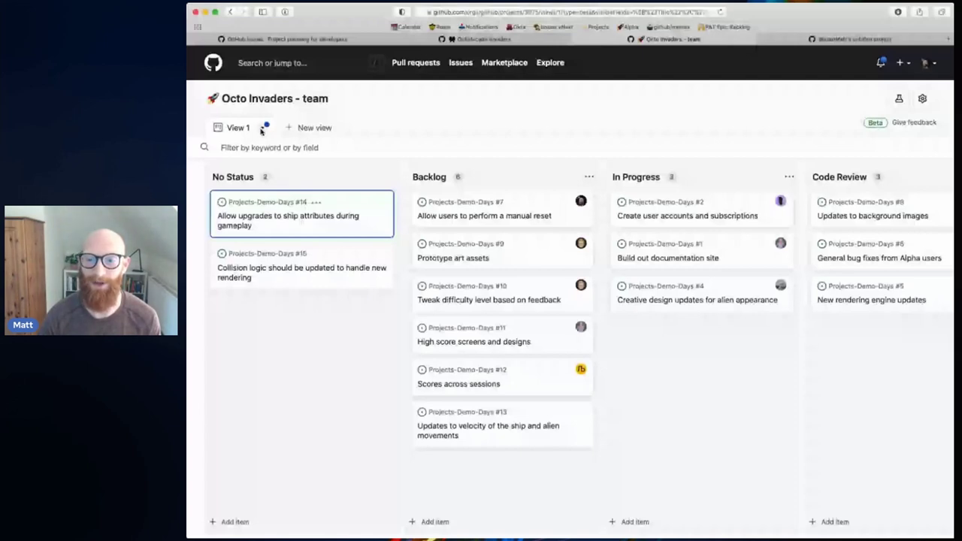
scroll(637, 206, right, 6)
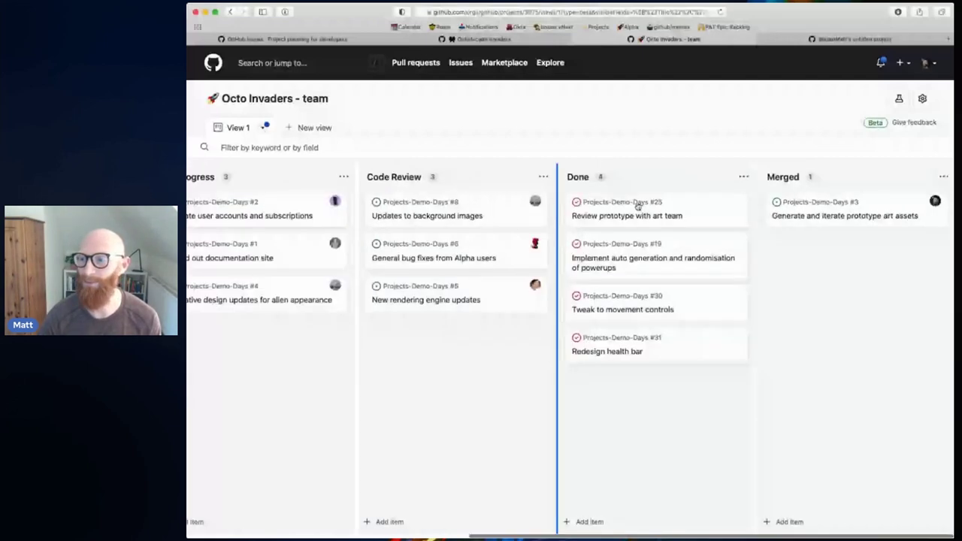
drag(637, 206, 607, 383)
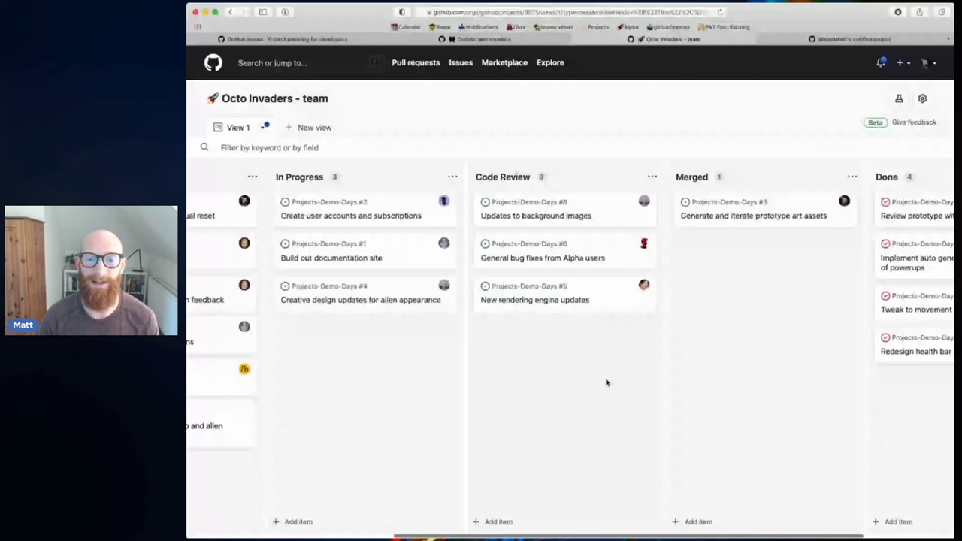
scroll(606, 383, left, 5)
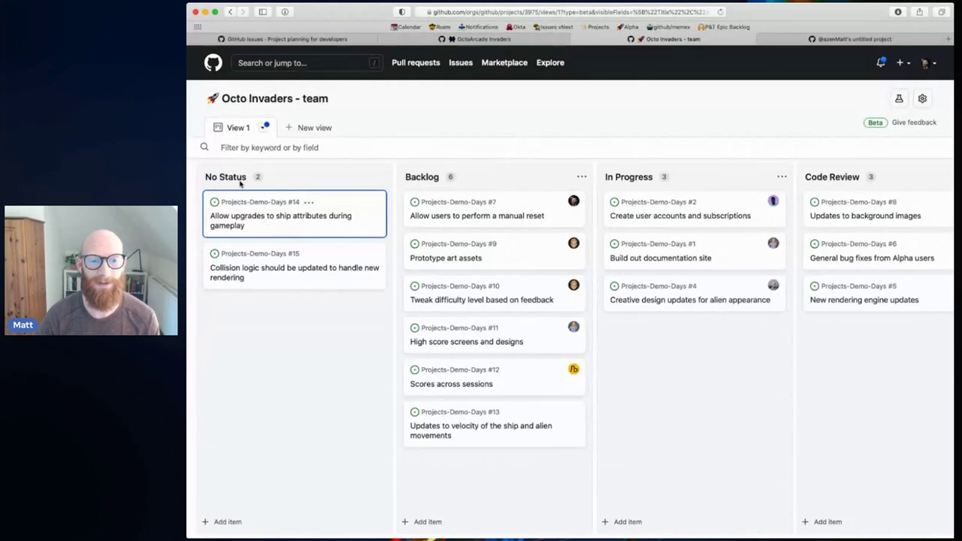
- Switch the view to the table layout and select the empty Status cell of "Allow upgrades to ship attributes during gameplay"
key(super+k)
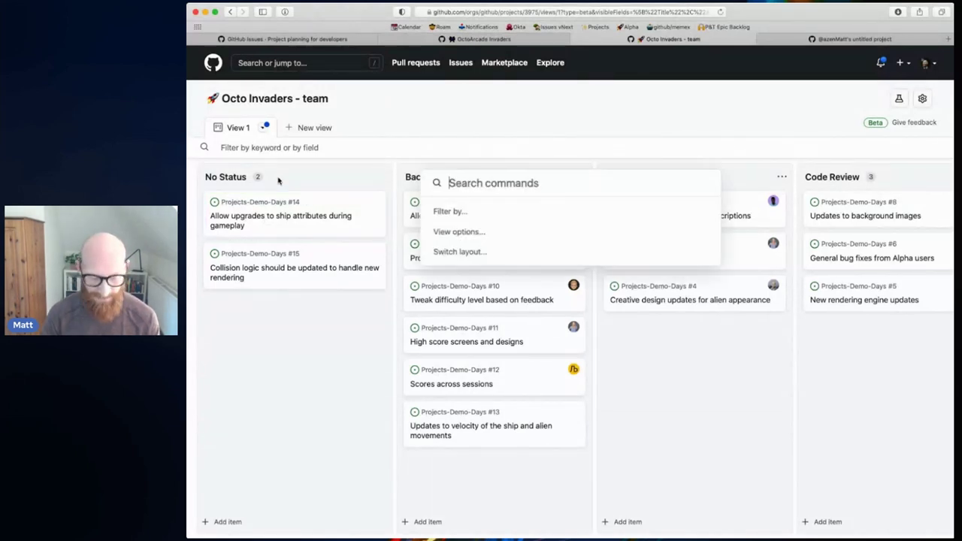
text(ta)
key(Return)
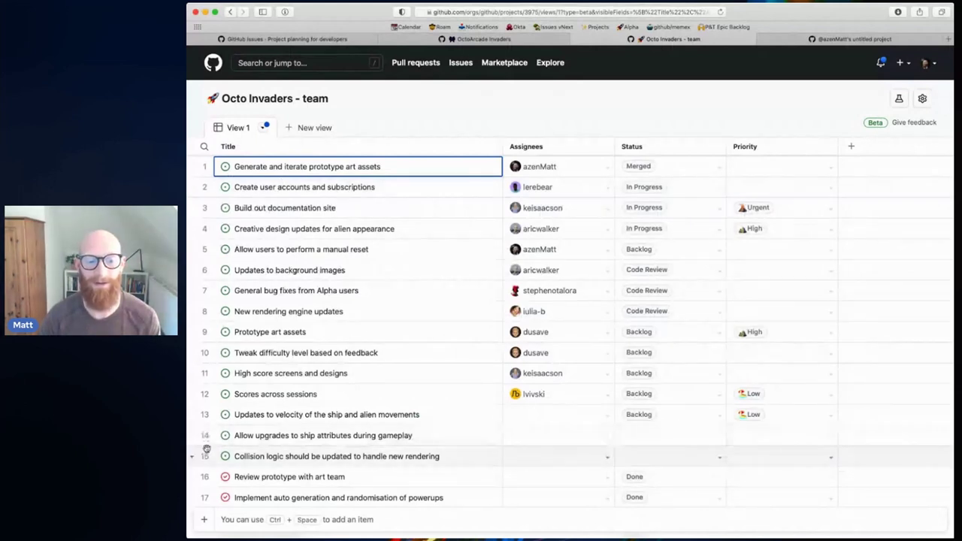
click(651, 438)
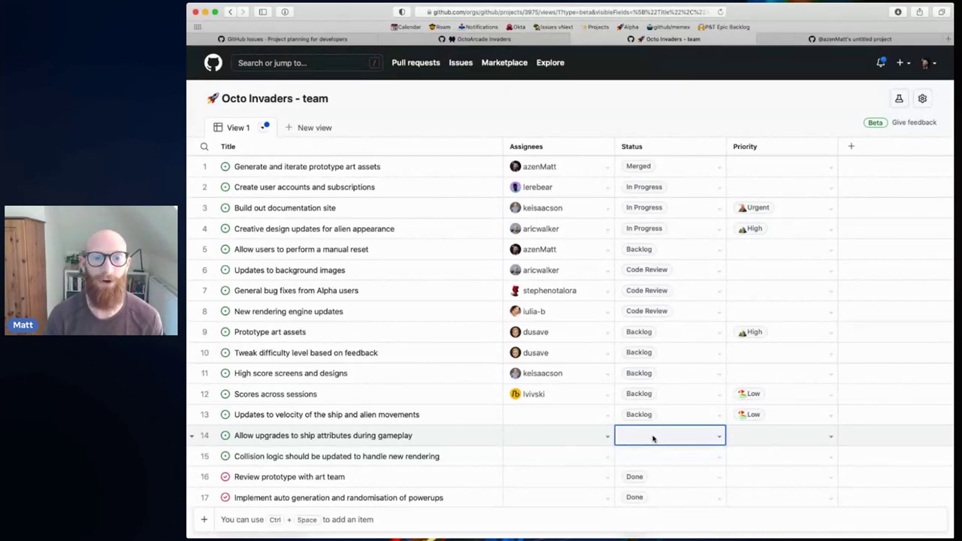
- Switch View 1 to the board layout, save the view changes and reload the page
key(super+k)
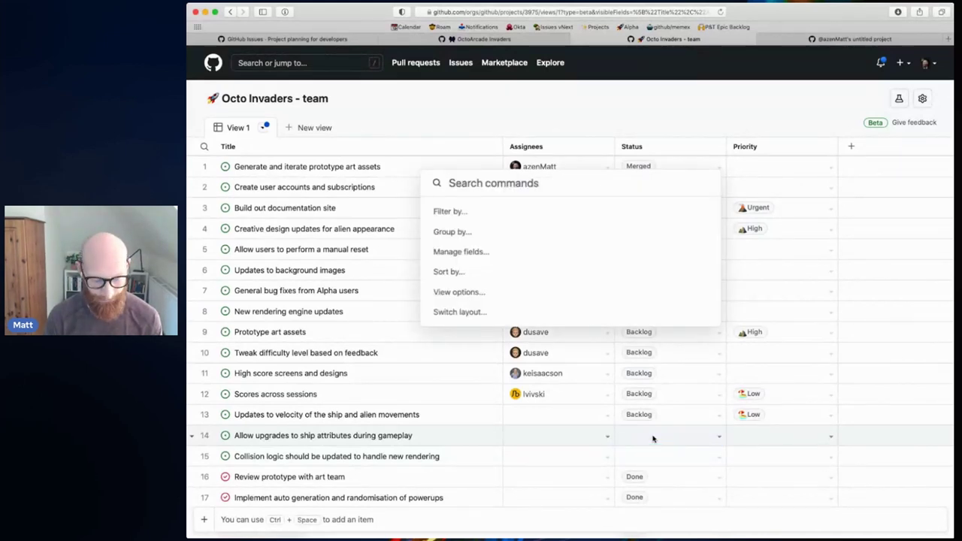
text(boa)
key(Return)
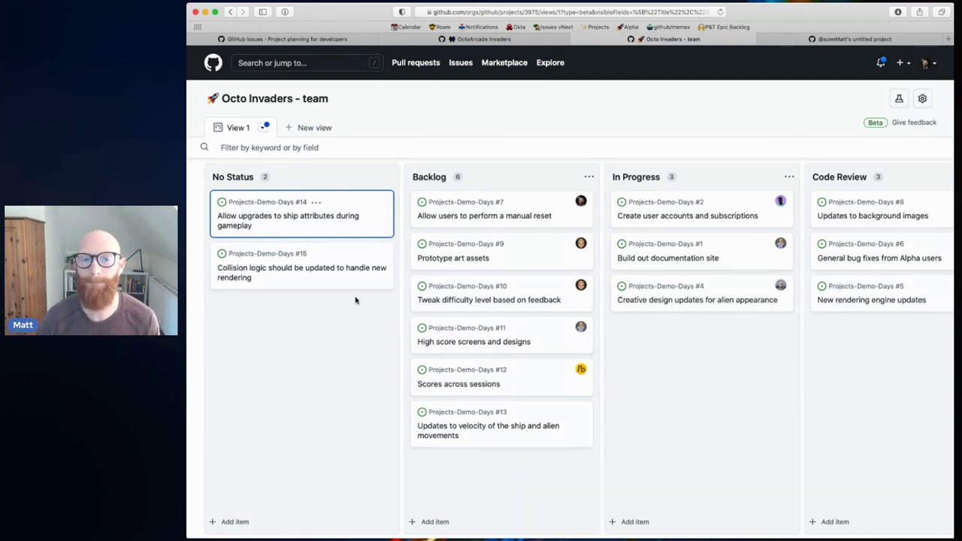
click(264, 129)
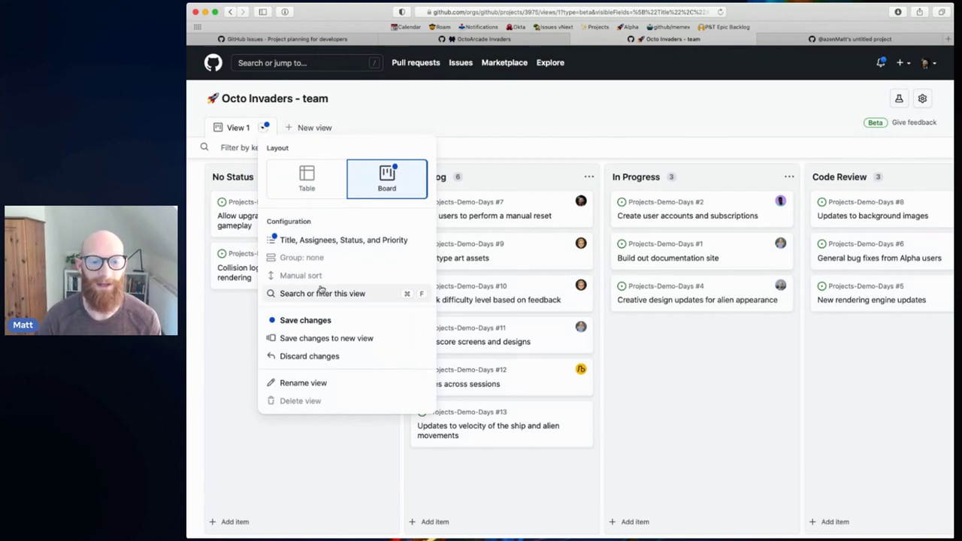
click(316, 320)
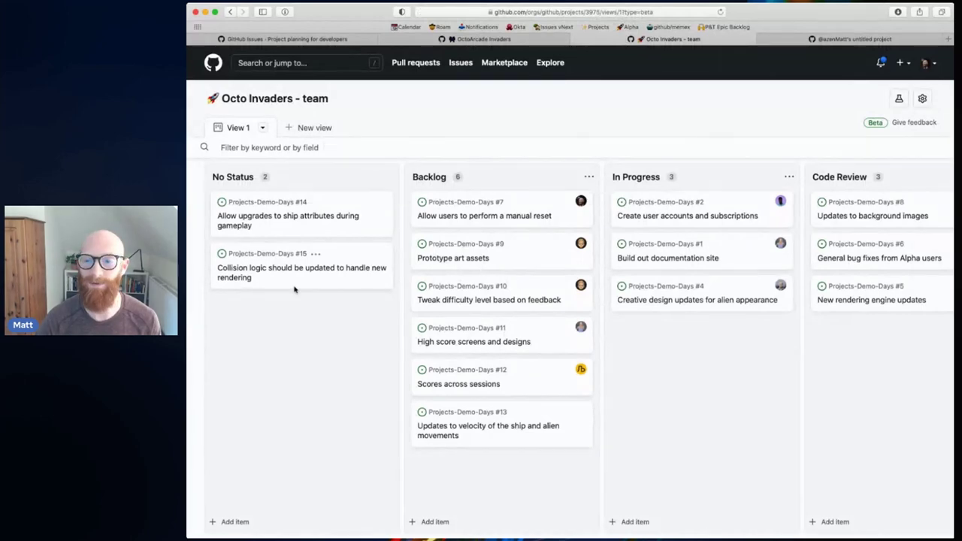
key(super+r)
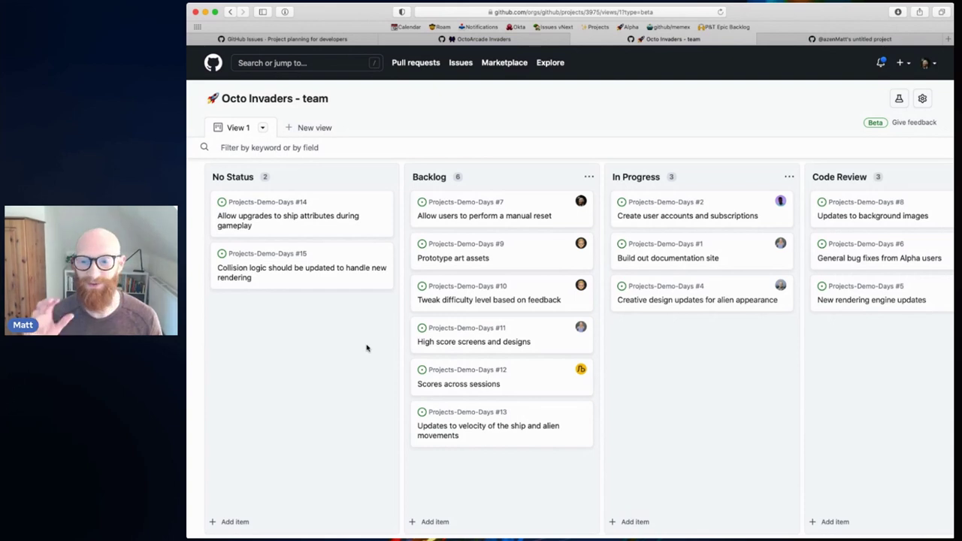
- Switch the view to the table layout and start a new single select field named Sprint
click(263, 128)
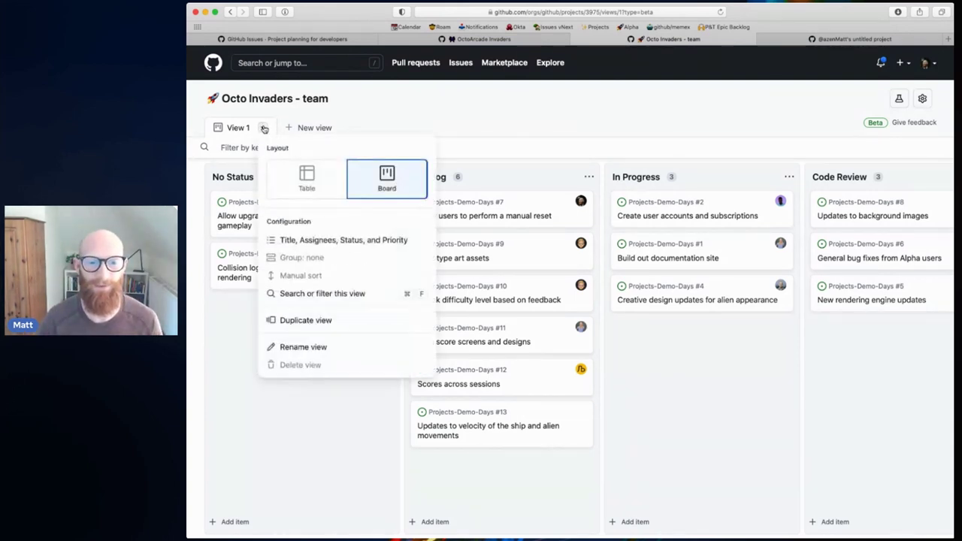
click(329, 184)
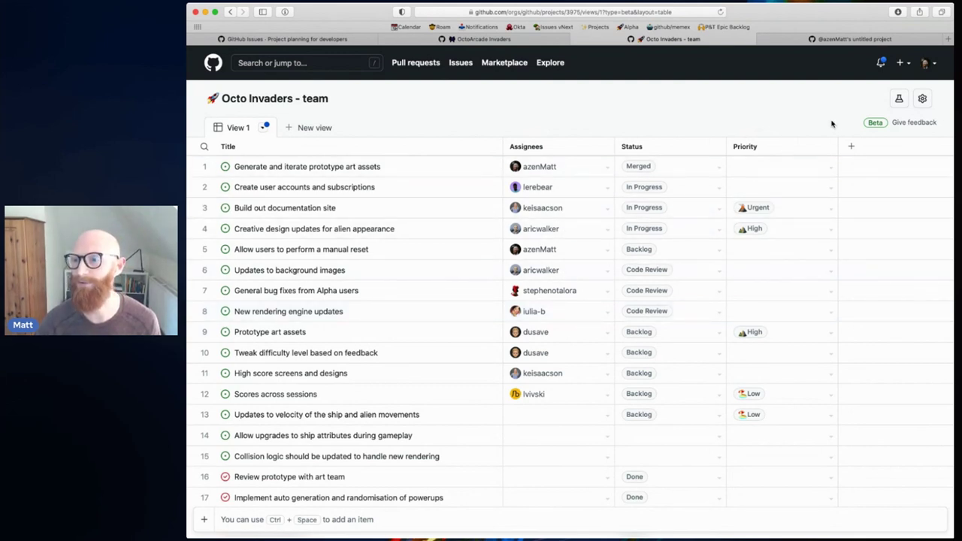
click(851, 147)
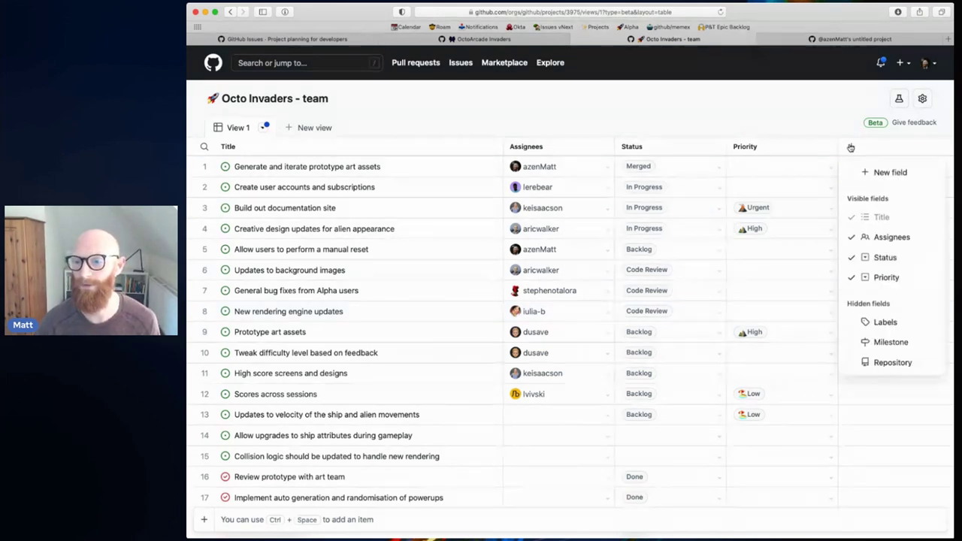
click(885, 176)
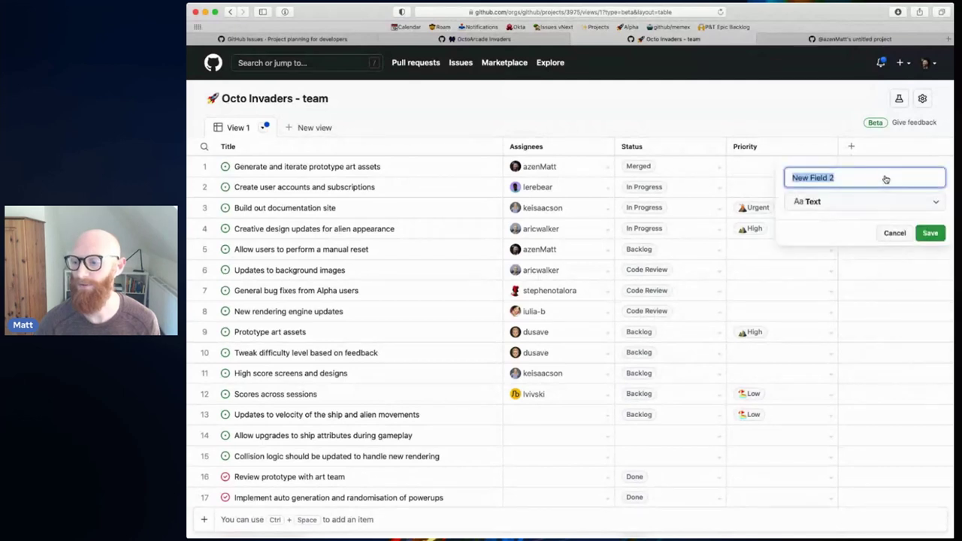
click(831, 202)
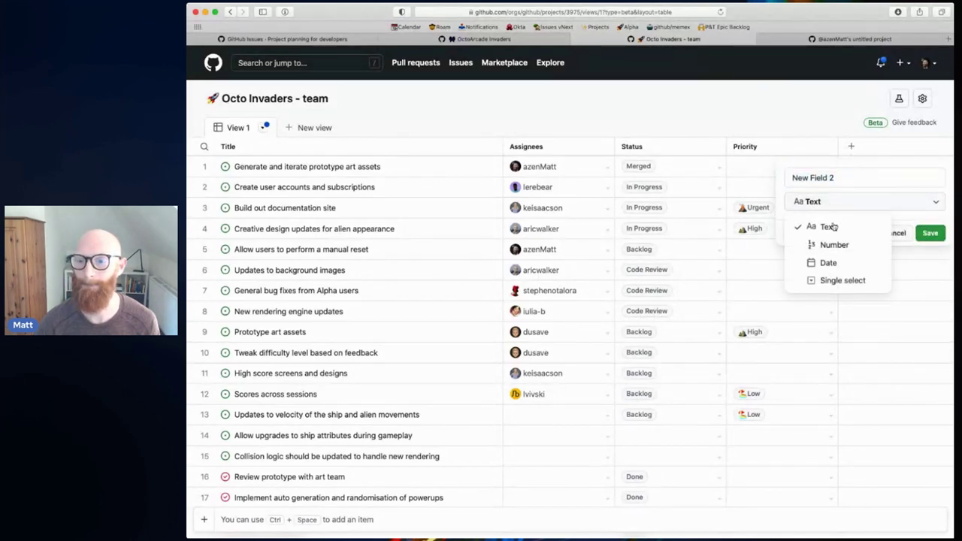
click(827, 279)
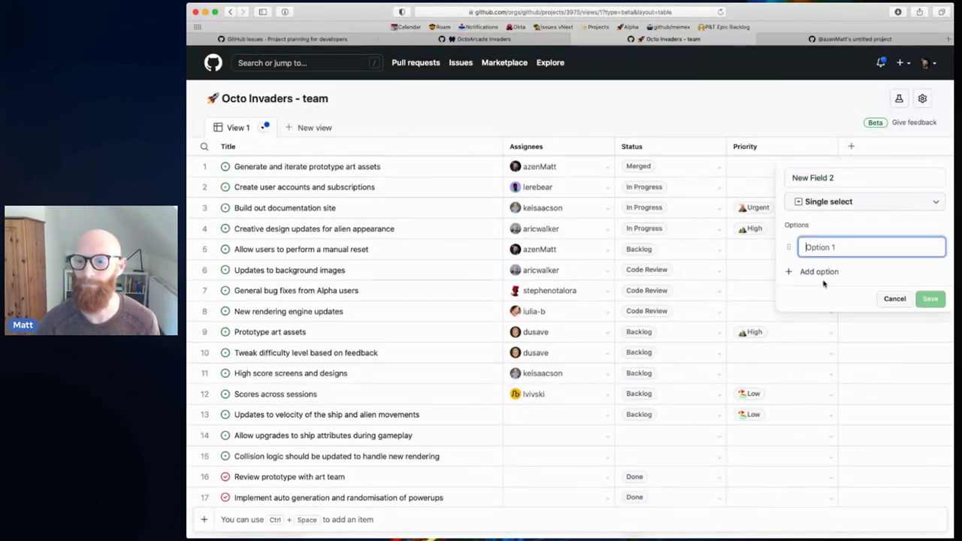
click(839, 175)
key(super+a)
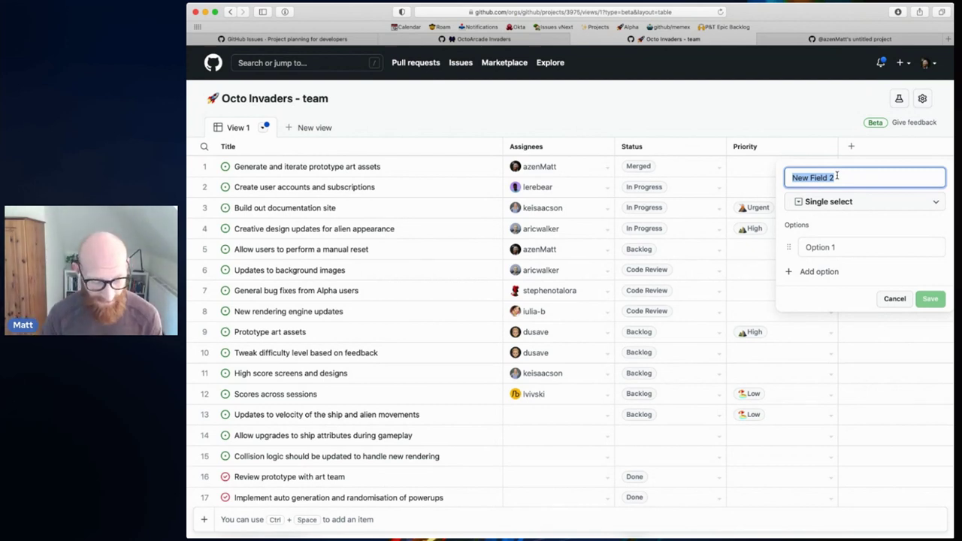
text(Sprint)
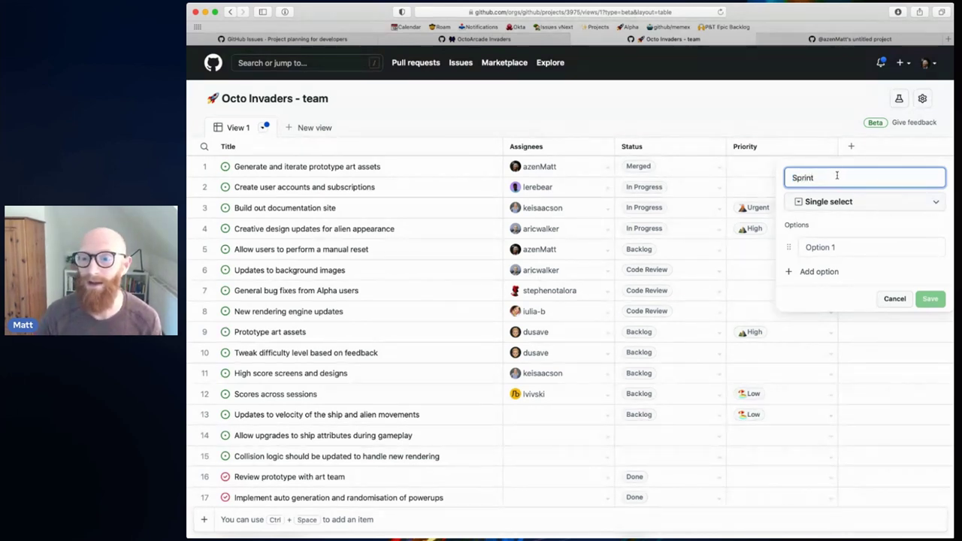
- Give the Sprint field the options Sprint 1, Sprint 2 and Sprint 3, and save it
click(870, 251)
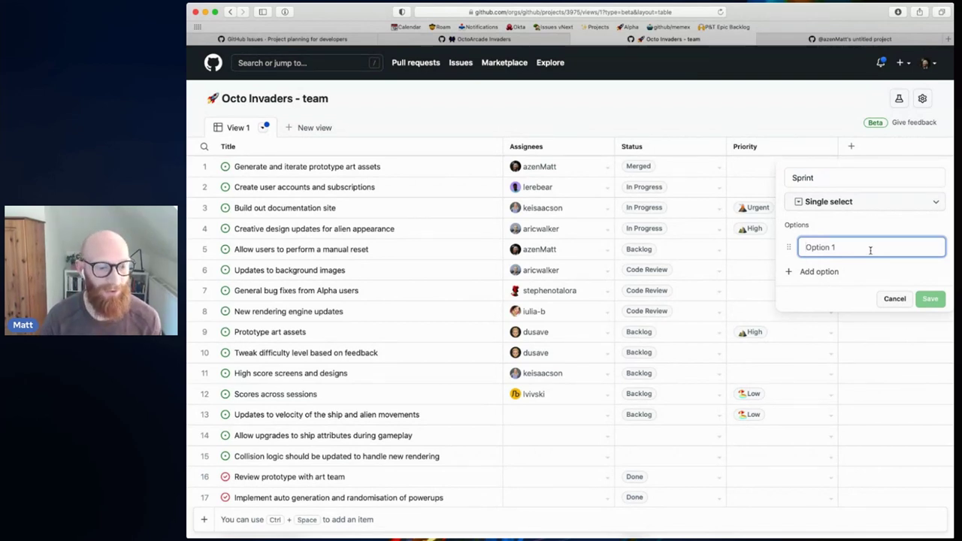
text(Sprint 1)
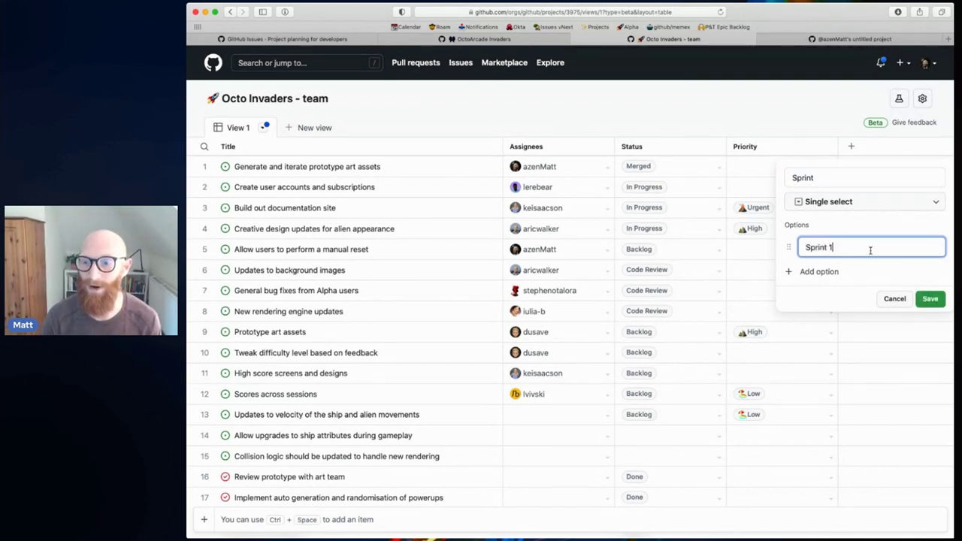
key(Return)
text(Sprint )
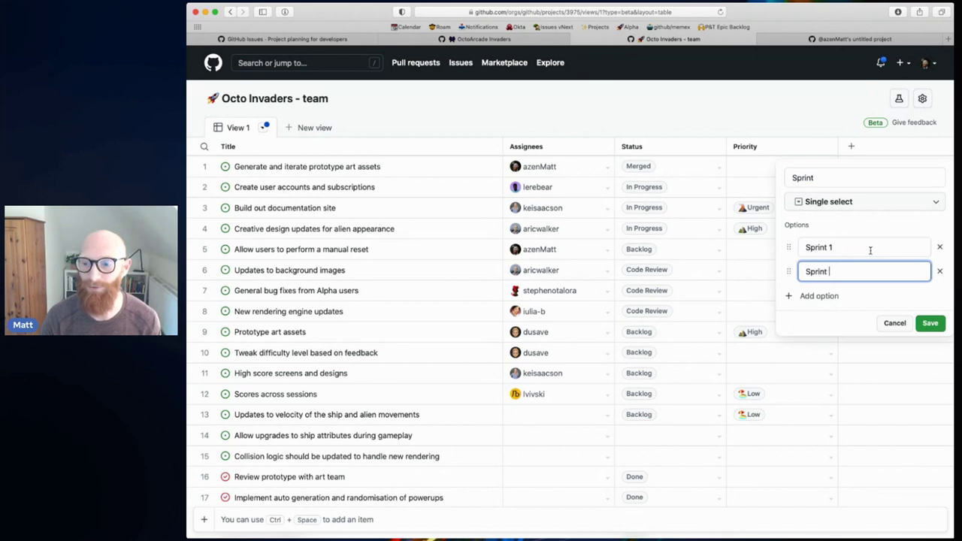
text(2)
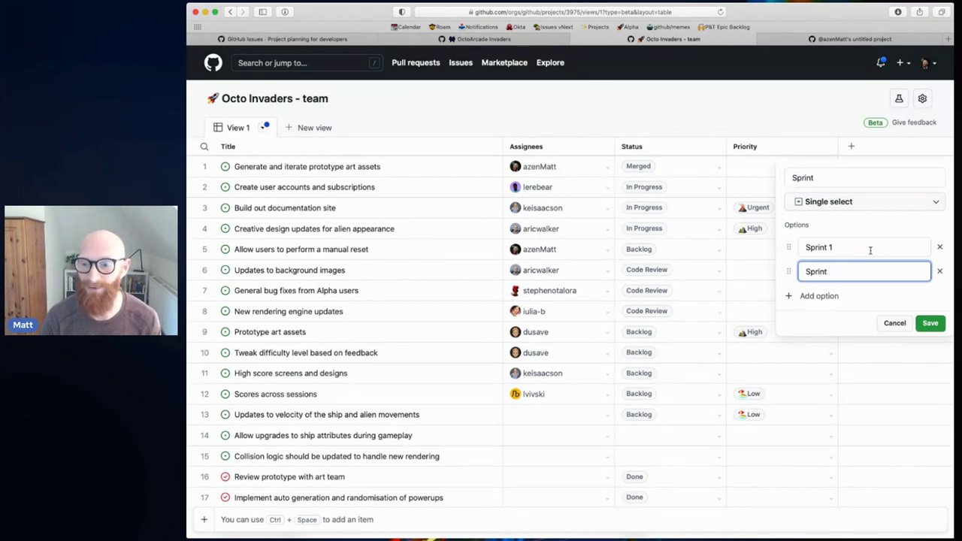
key(Return)
text(Sprint 3)
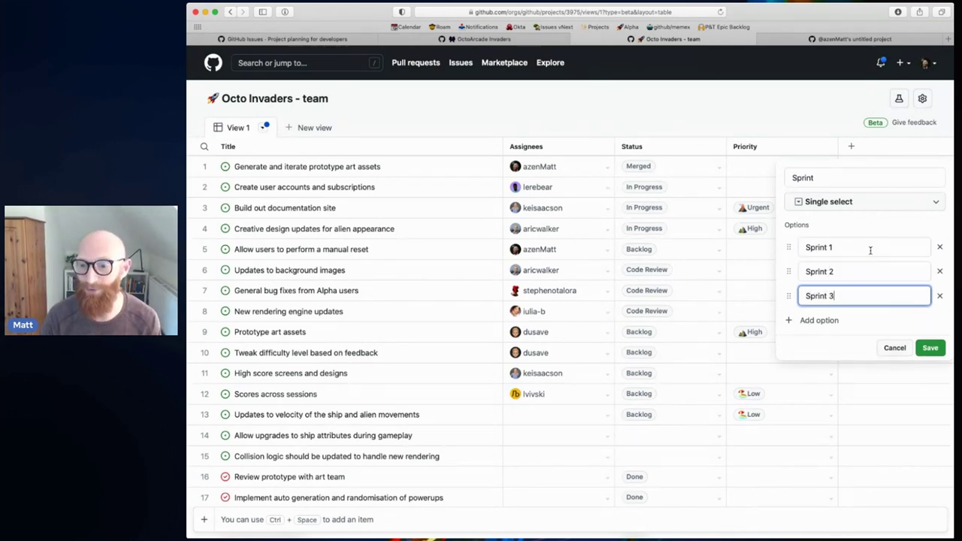
click(930, 348)
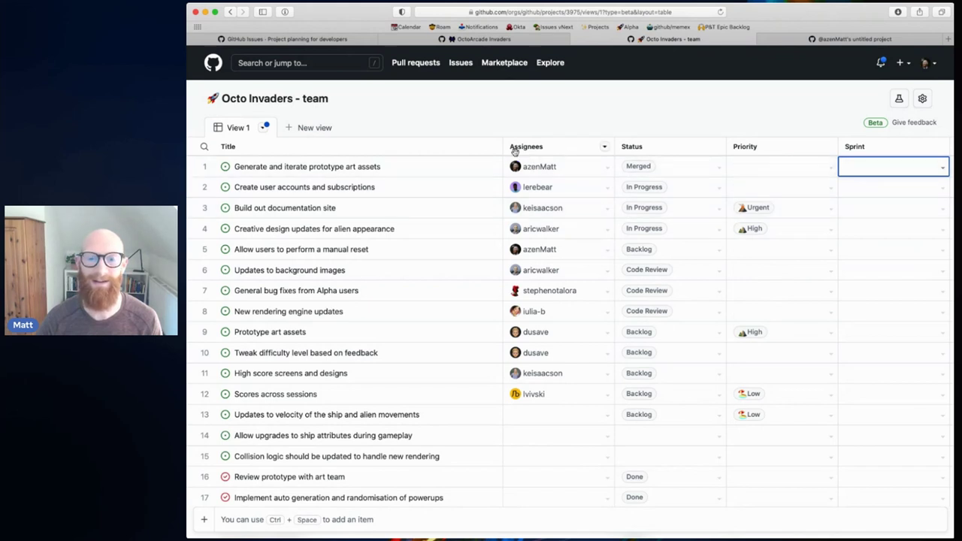
- Narrow the Title column and assign the first four items and "Updates to background images" to Sprint 1
drag(501, 143, 463, 143)
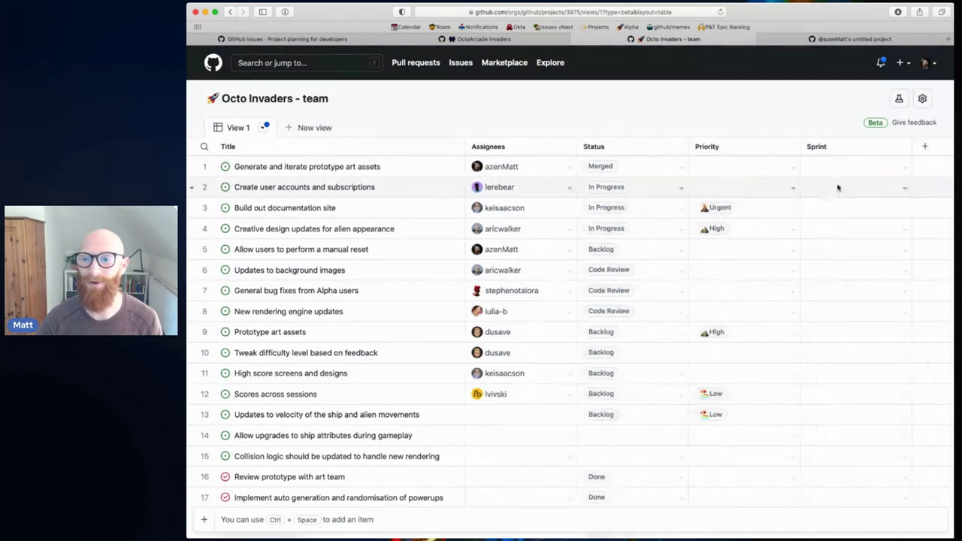
click(840, 170)
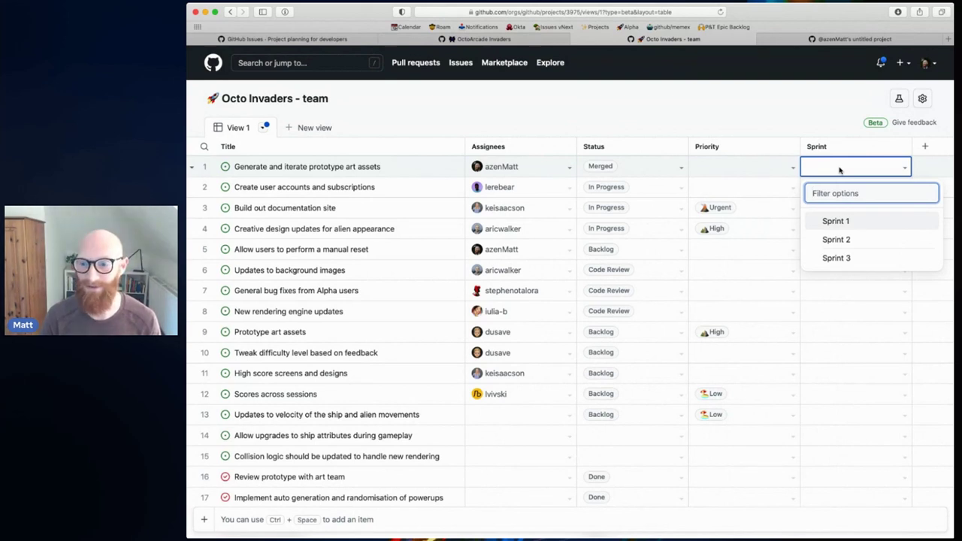
key(Return)
key(Return)
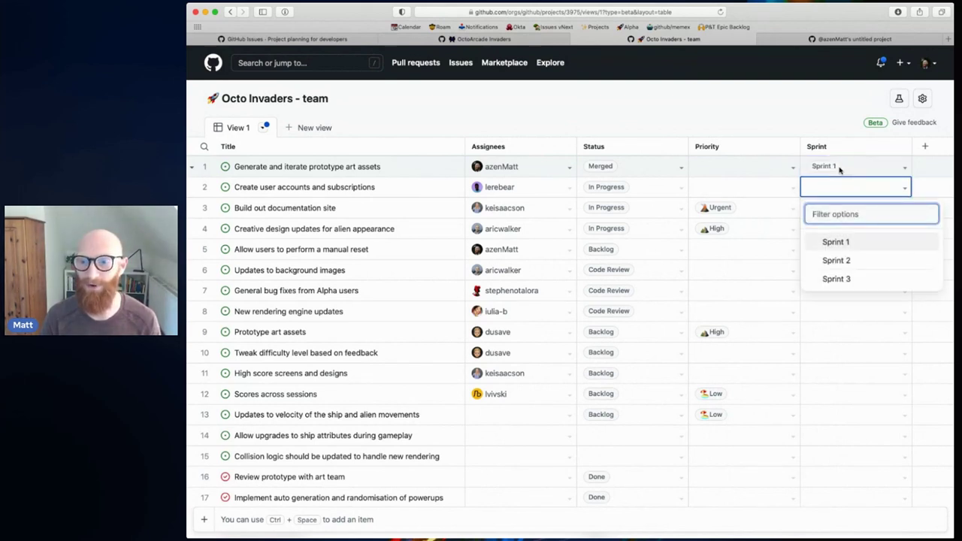
key(Return)
key(Return)
key(Return)
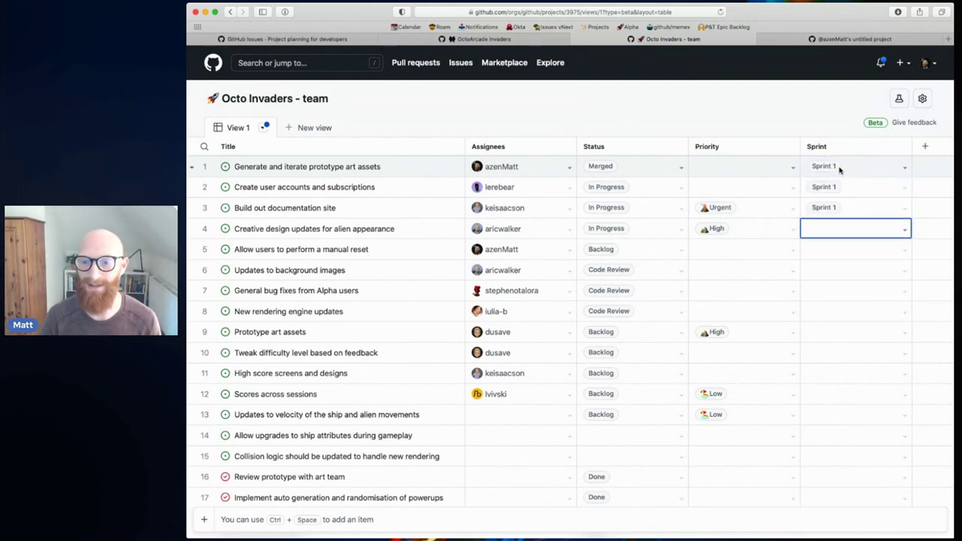
key(Return)
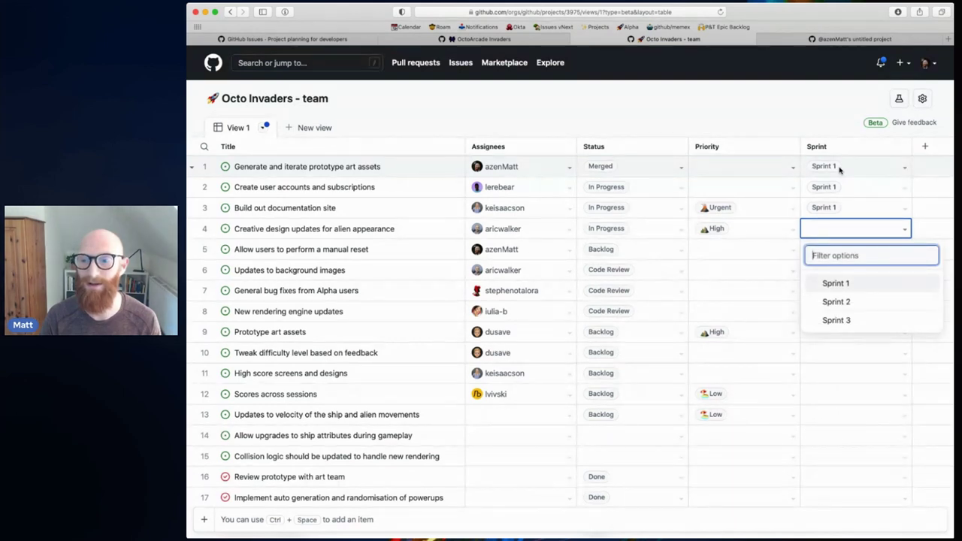
key(Return)
key(Down)
key(Return)
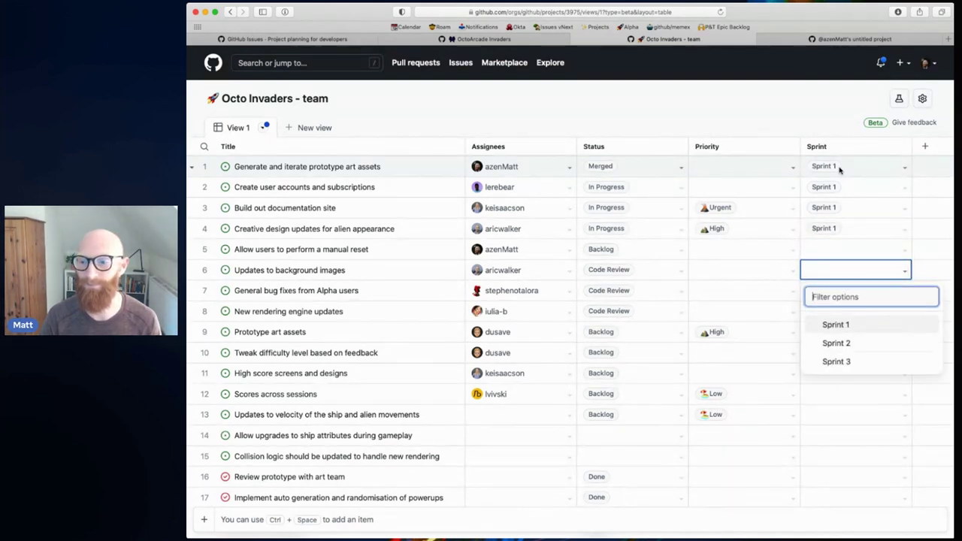
key(Return)
- Set the Sprint of "Prototype art assets" to Sprint 2
key(Down)
key(Down)
key(Down)
key(Up)
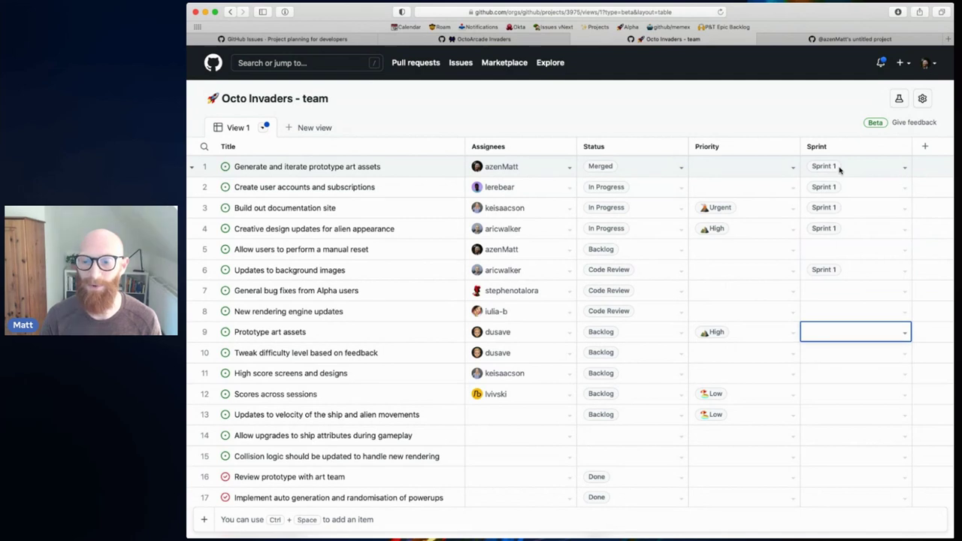
key(Return)
key(Down)
key(Return)
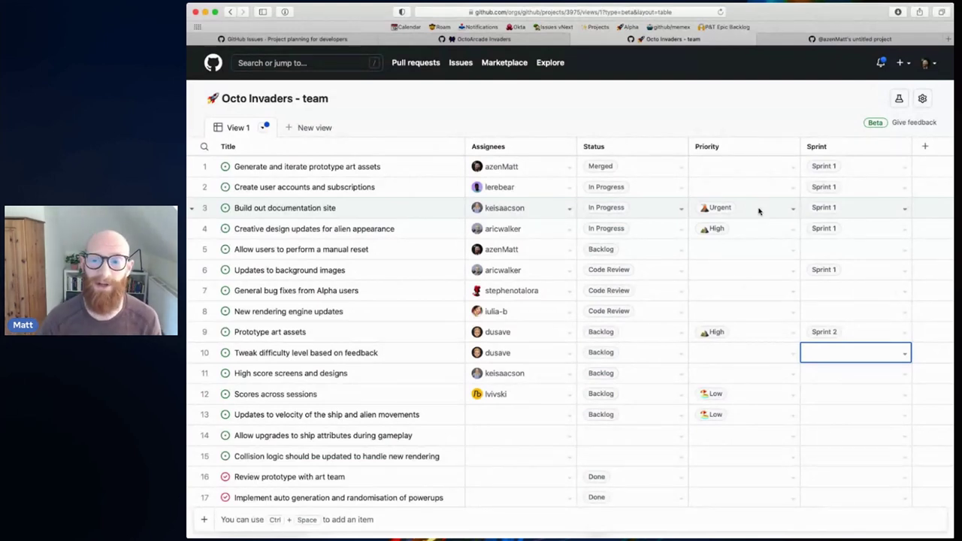
- Open the "Build out documentation site" issue in a separate tab, inspect its project fields and Priority options, and close the tab
click(293, 212)
super+click(293, 211)
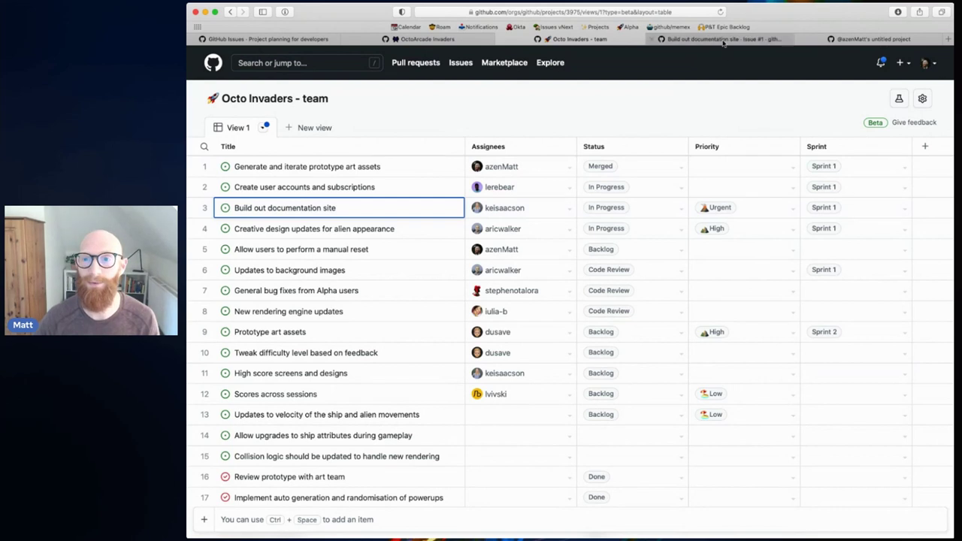
click(706, 42)
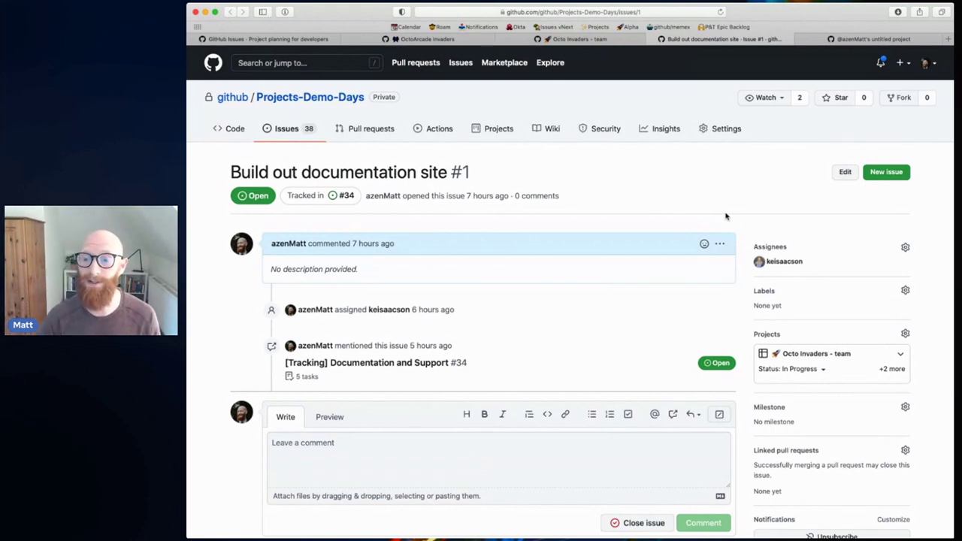
click(894, 370)
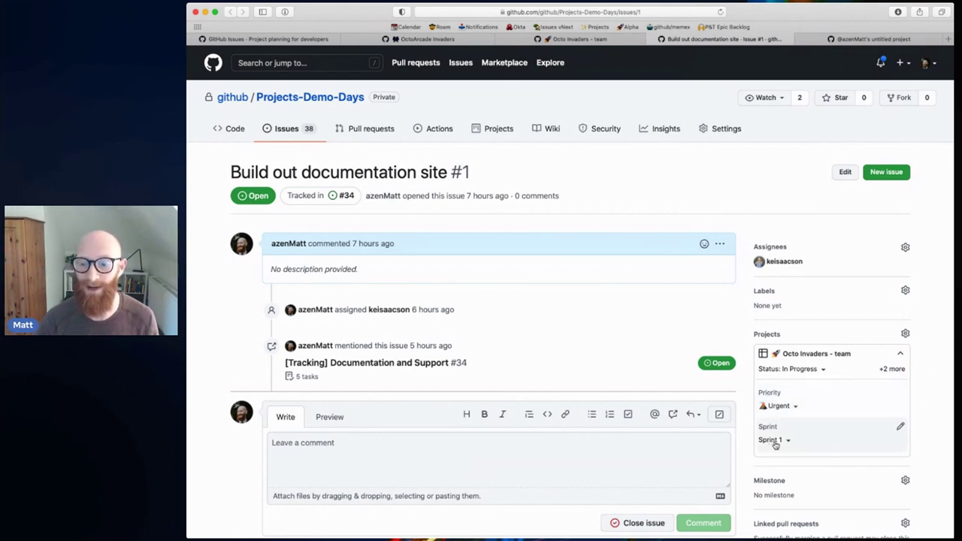
click(795, 407)
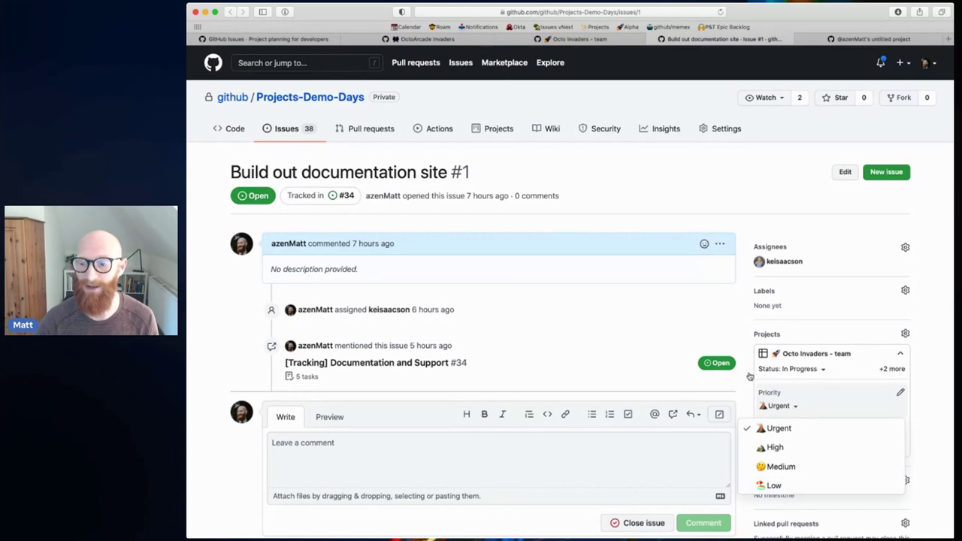
click(927, 405)
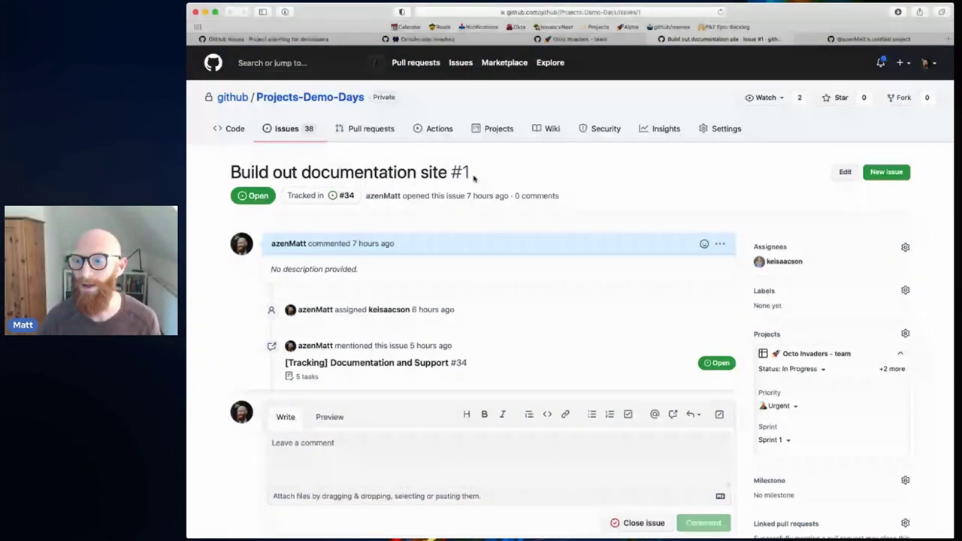
key(super+w)
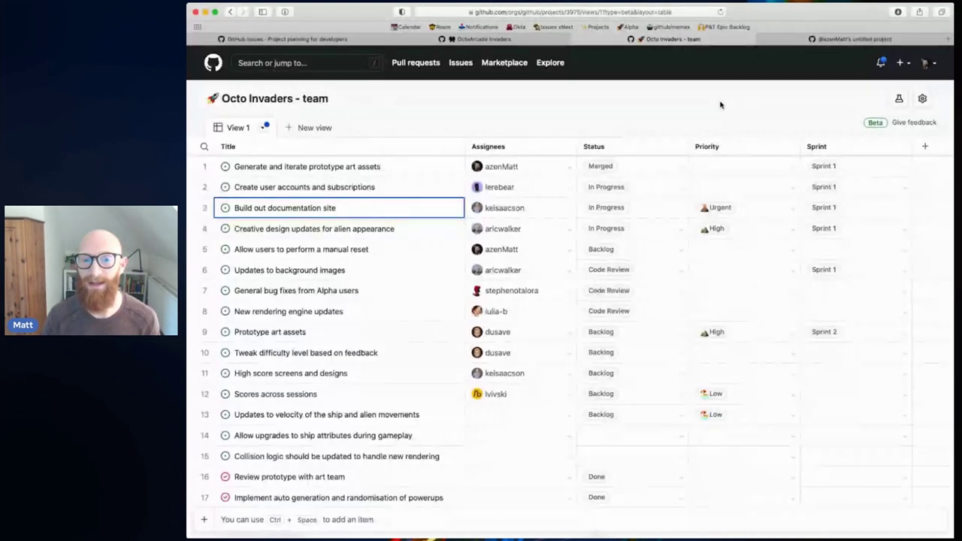
- Group the project table by Sprint
key(Escape)
key(super+k)
text(grou)
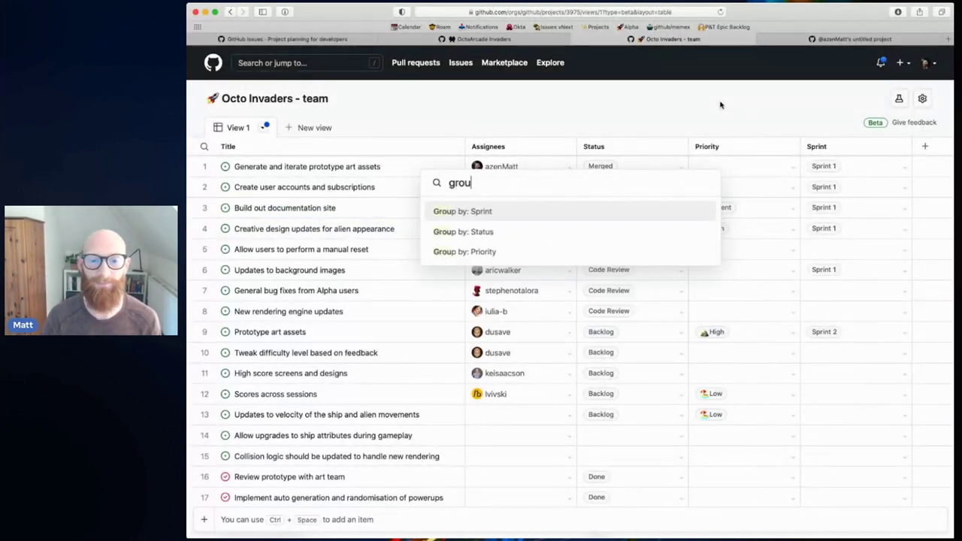
key(Return)
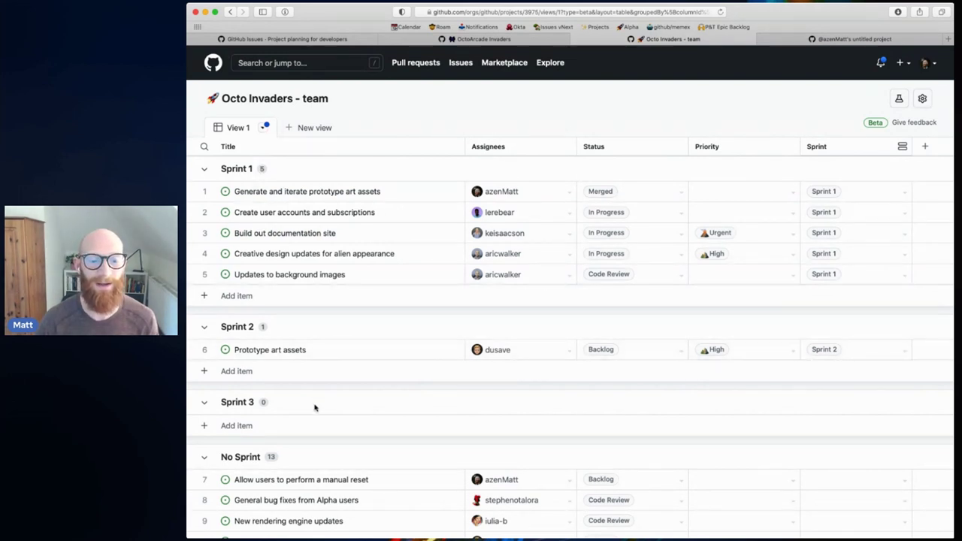
- Move "Allow users to perform a manual reset" from the No Sprint group into the Sprint 1 group
scroll(315, 408, down, 2)
scroll(315, 407, down, 2)
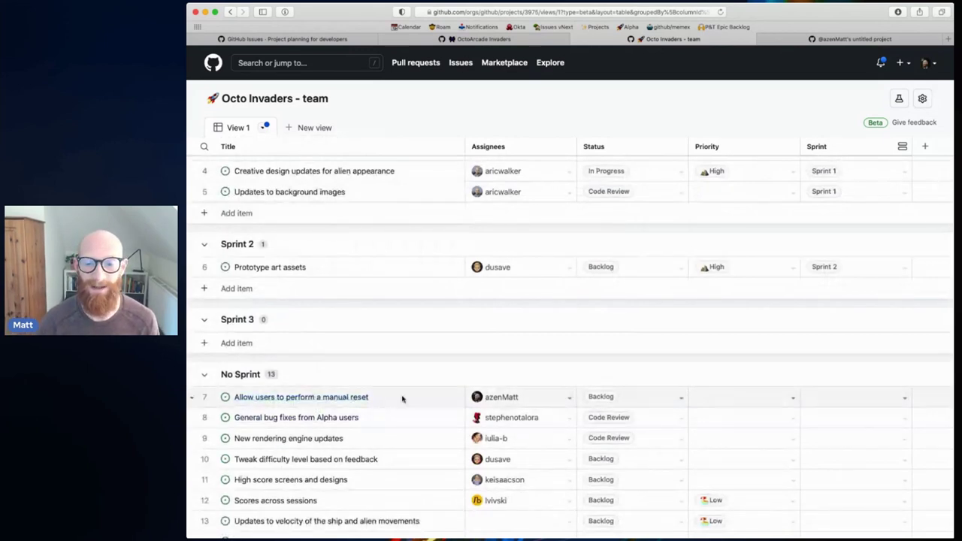
scroll(489, 410, down, 5)
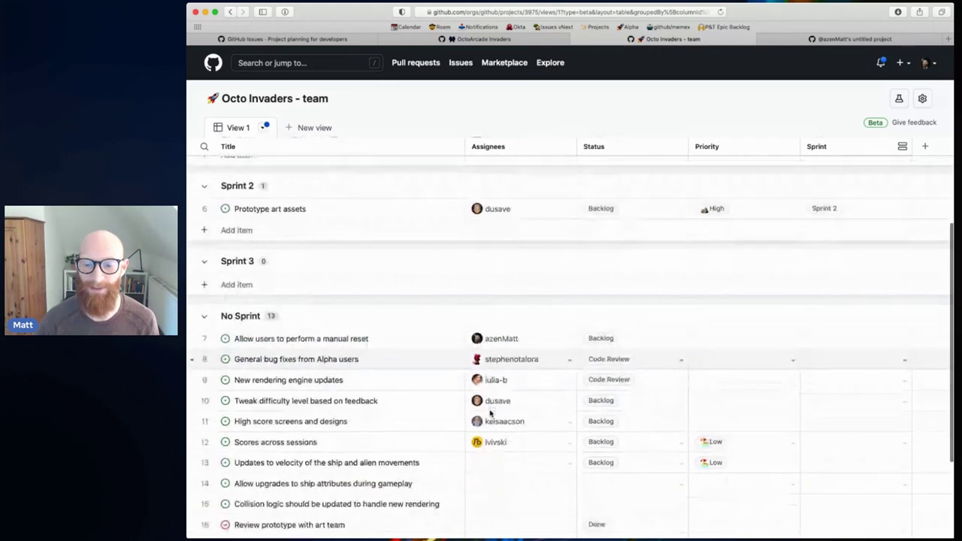
scroll(489, 412, up, 5)
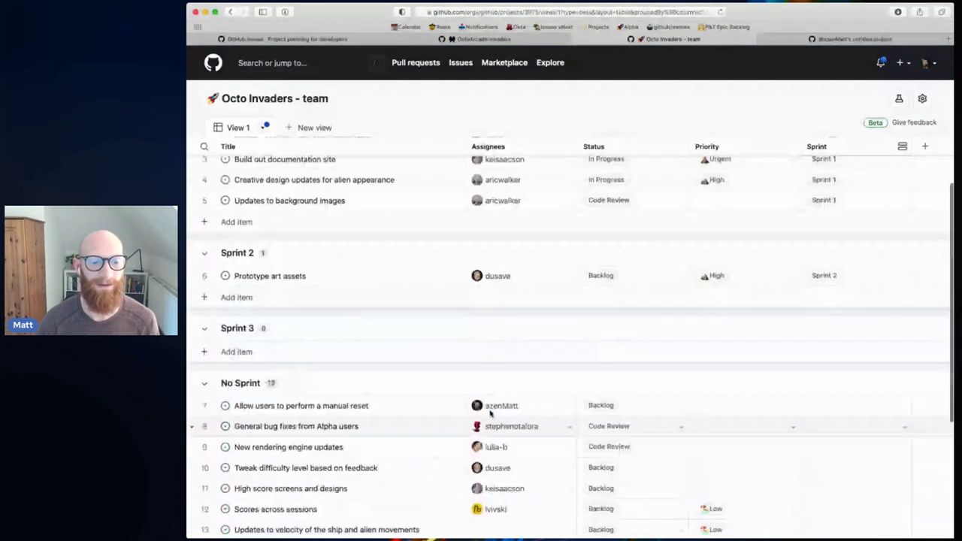
drag(192, 406, 231, 213)
scroll(320, 299, up, 3)
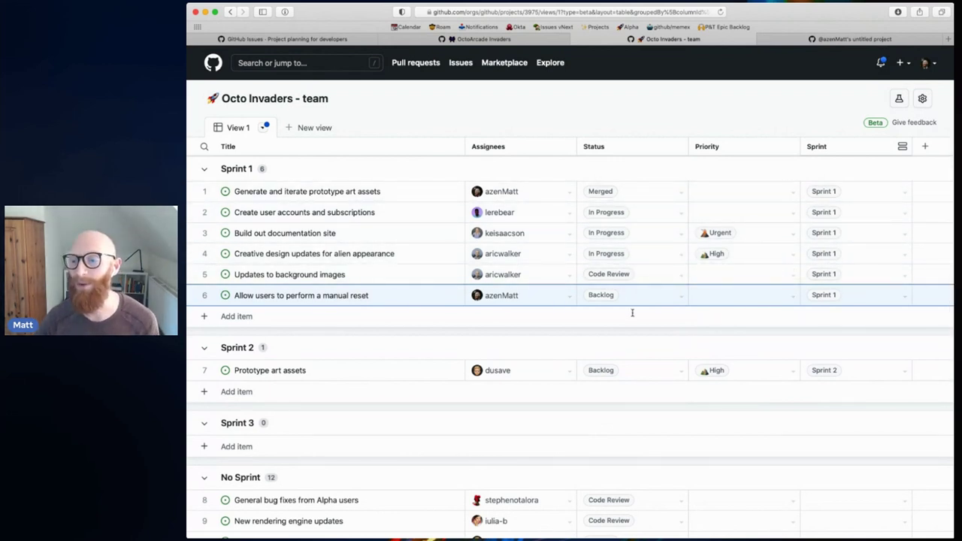
- Move "Prototype art assets" into the Sprint 1 group, just above "Allow users to perform a manual reset"
drag(205, 371, 215, 289)
scroll(371, 353, down, 1)
scroll(369, 342, down, 3)
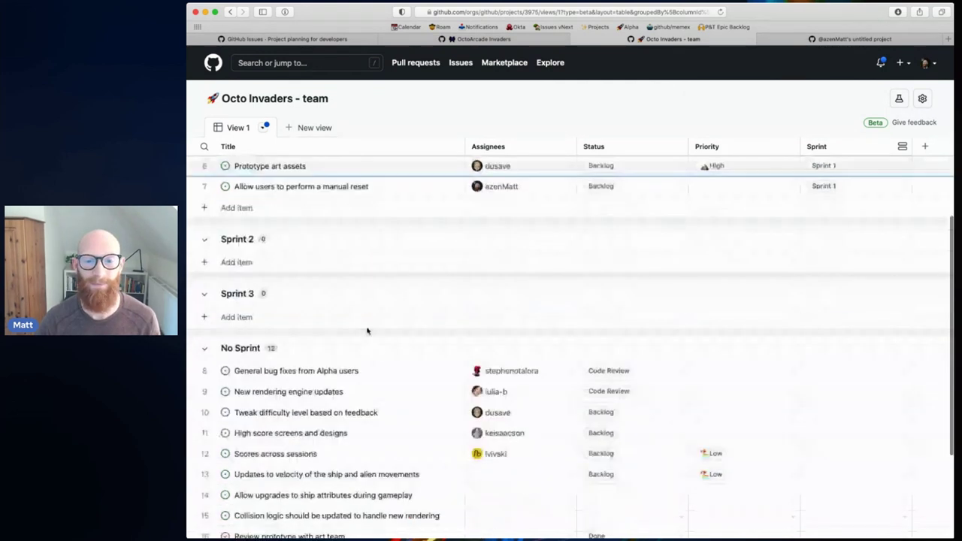
- Set the Sprint of "Allow users to perform a manual reset" to Sprint 2
scroll(368, 328, up, 2)
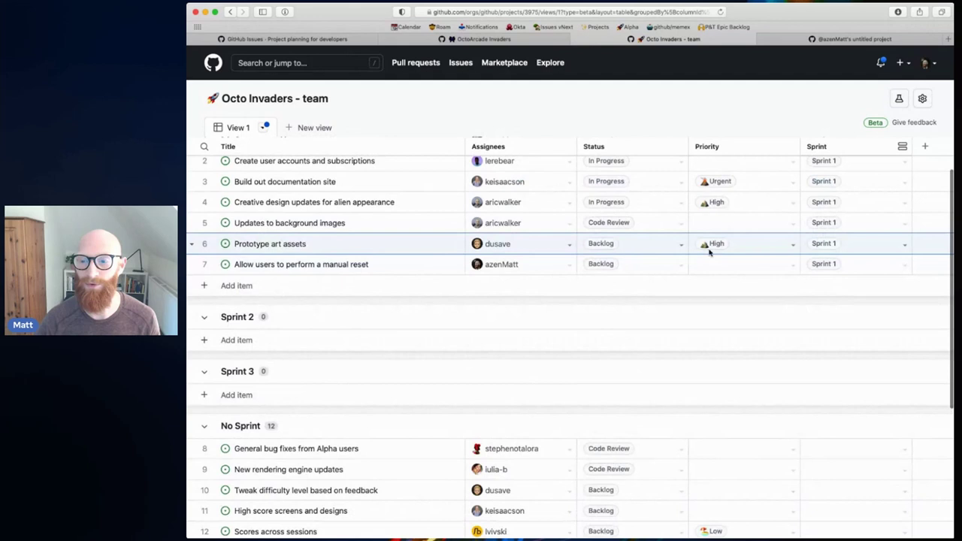
click(899, 267)
click(905, 268)
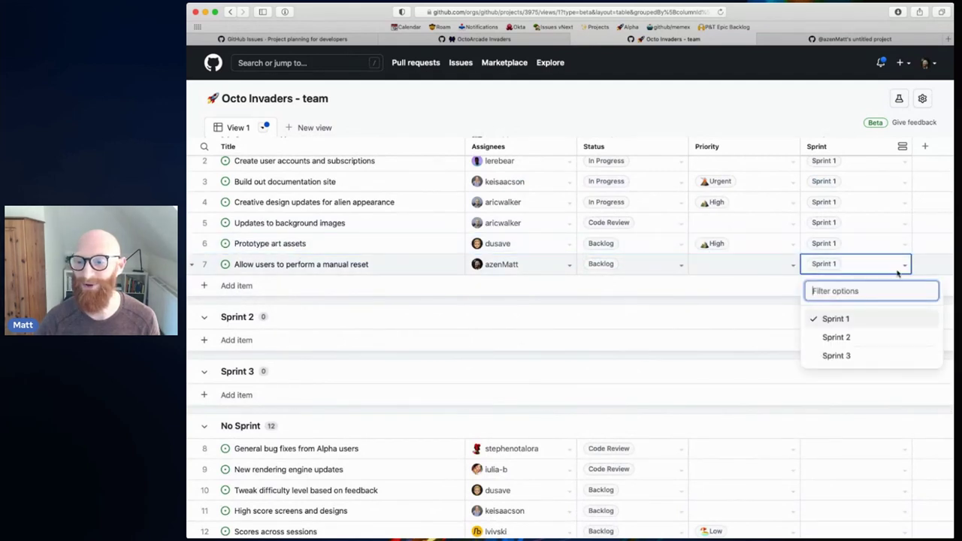
click(846, 336)
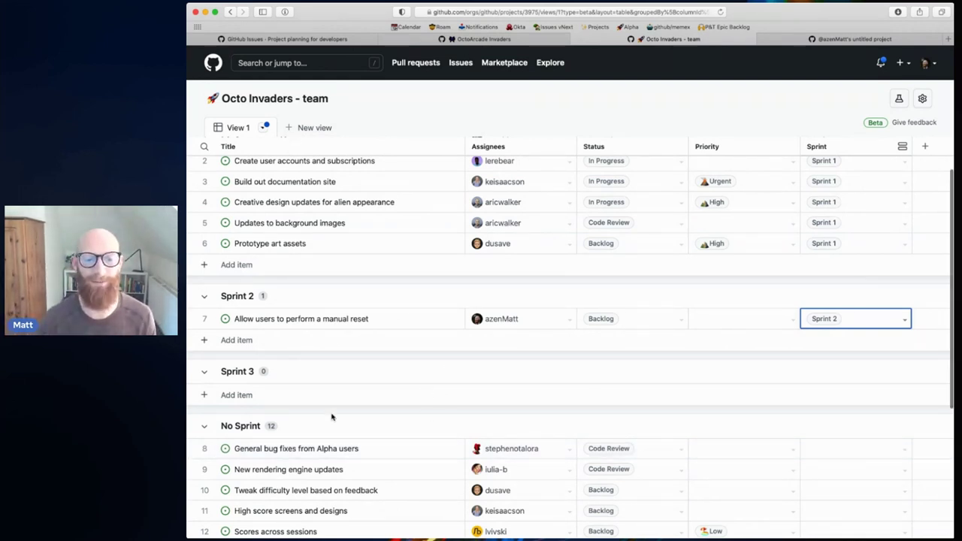
scroll(332, 417, up, 2)
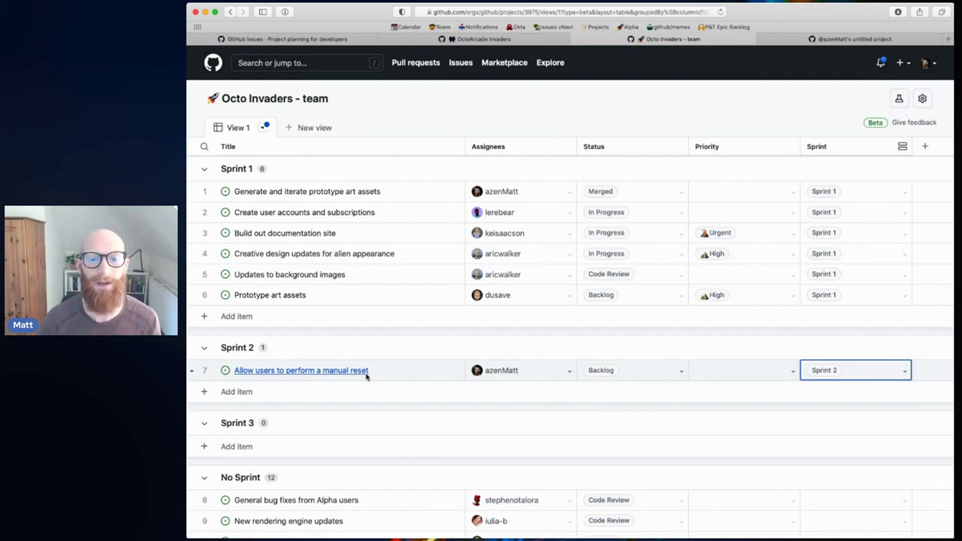
- Rename View 1 to "Planning" and save the view changes
double_click(245, 128)
triple_click(246, 128)
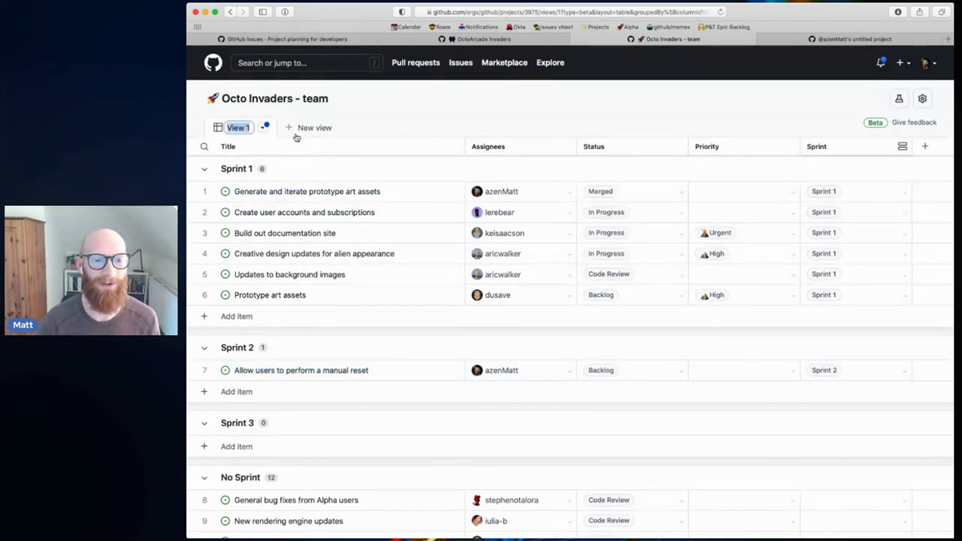
text(B)
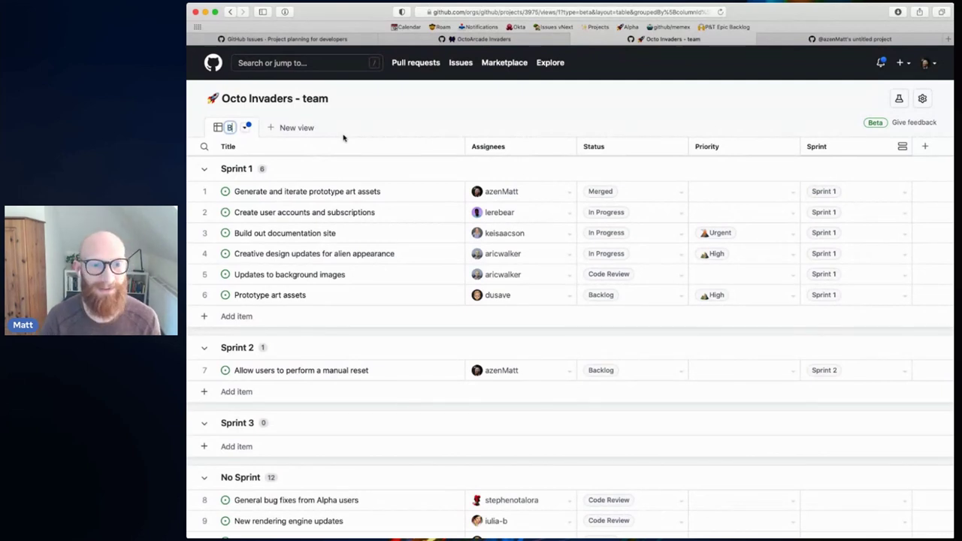
text(lanning)
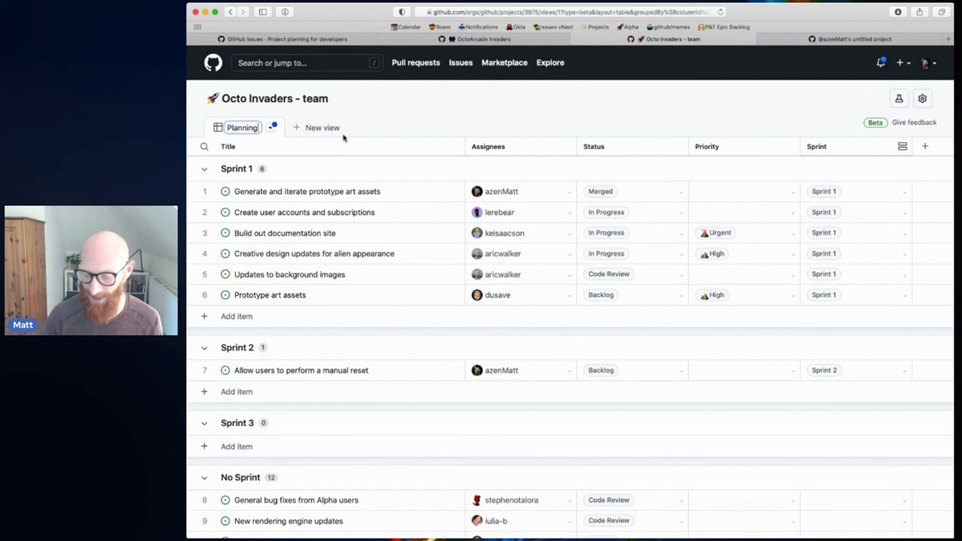
key(Return)
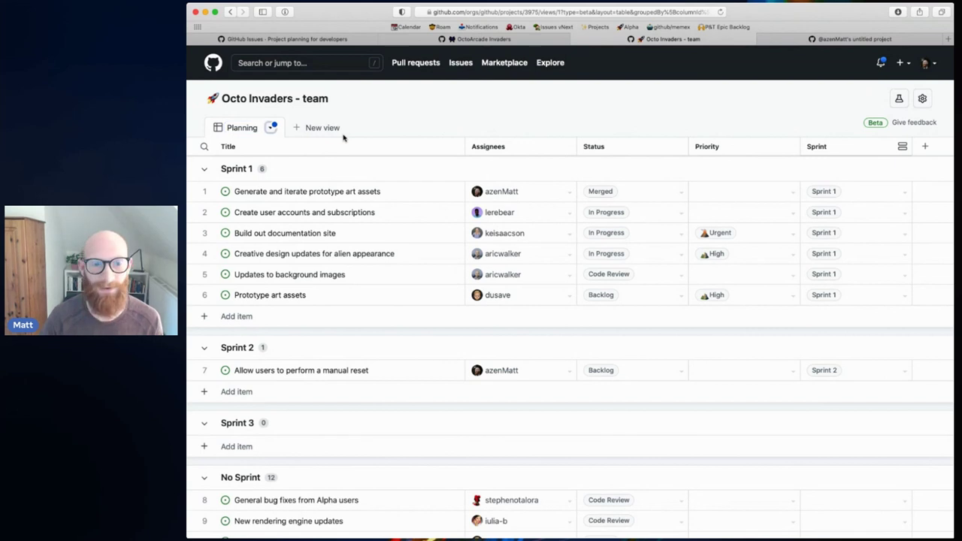
click(272, 128)
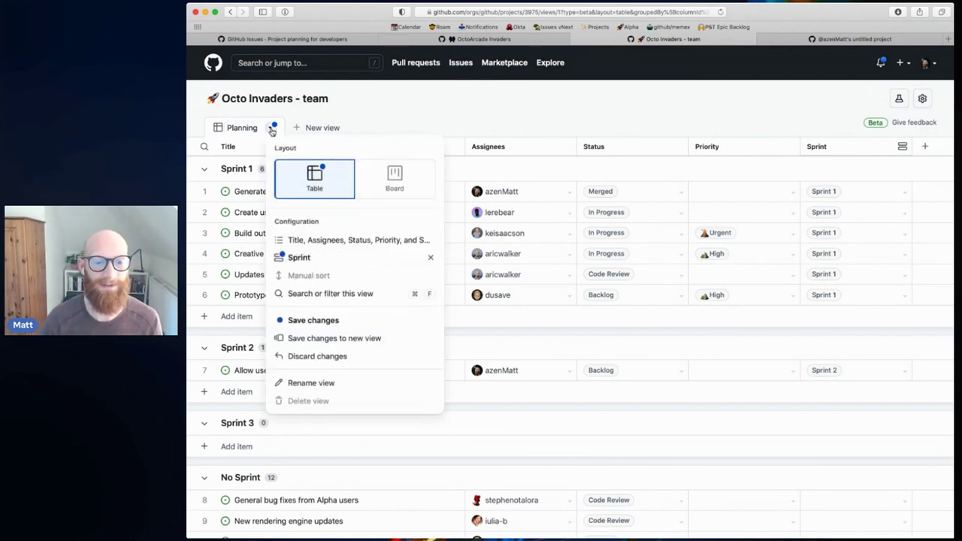
click(300, 321)
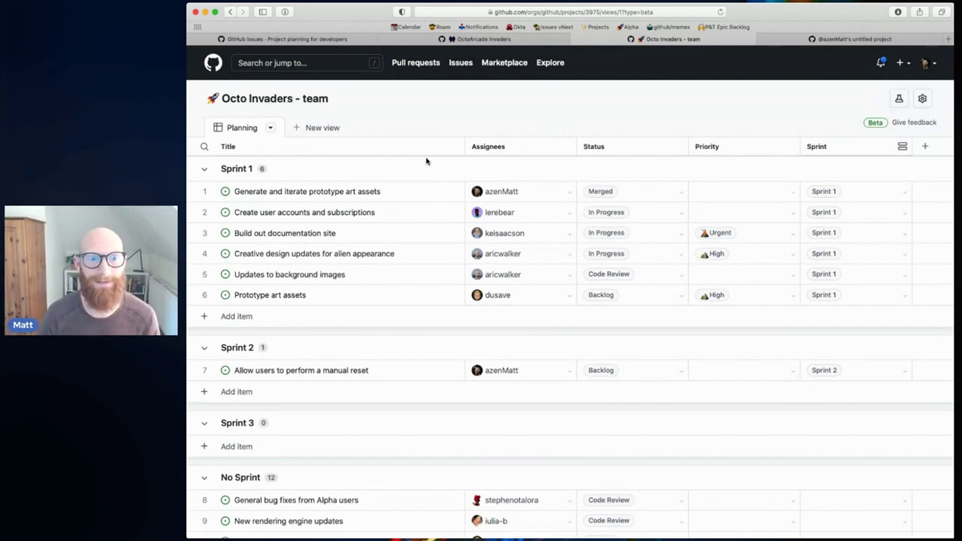
- Duplicate the Planning view and rename the copy "Current Sprint"
click(269, 129)
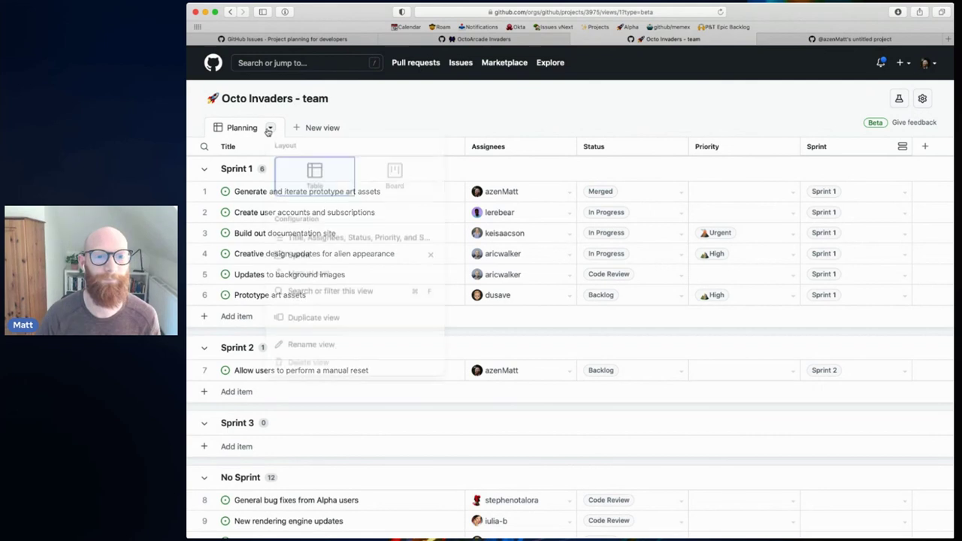
click(315, 321)
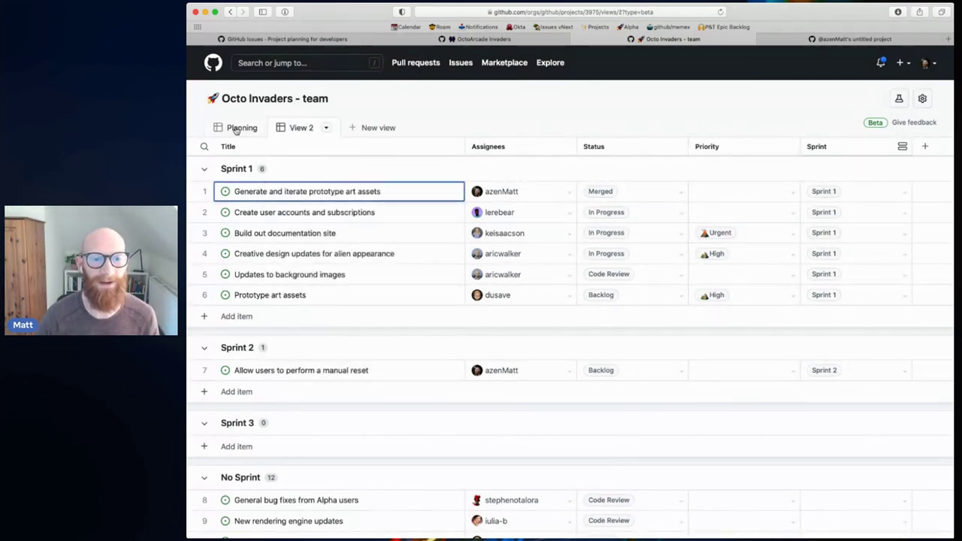
double_click(300, 129)
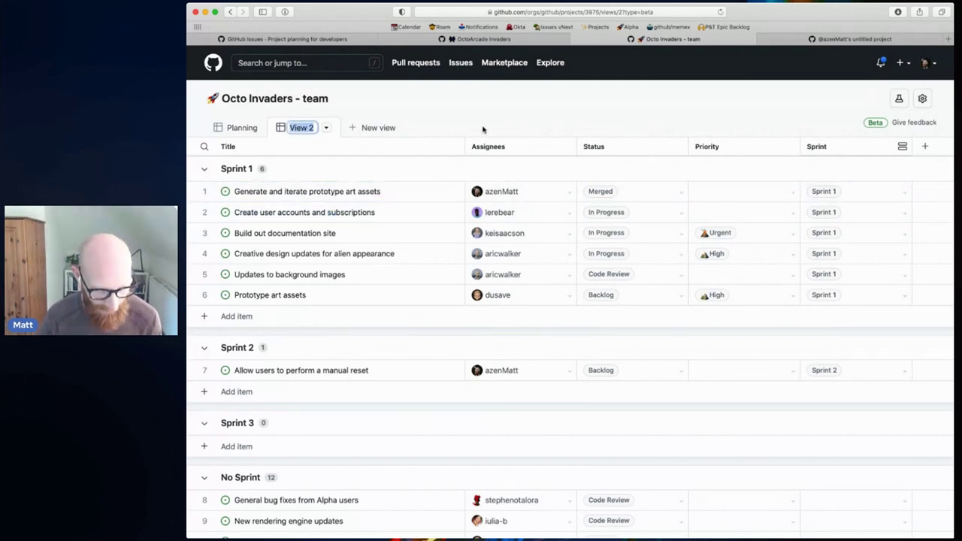
text(Current Sprint)
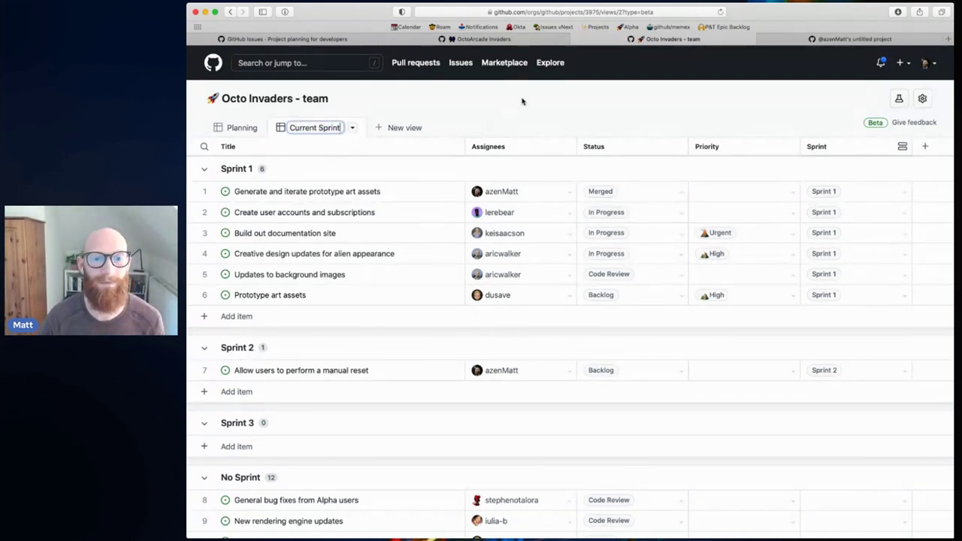
key(Return)
- Filter the Current Sprint view to items whose Sprint is Sprint 1
key(super+f)
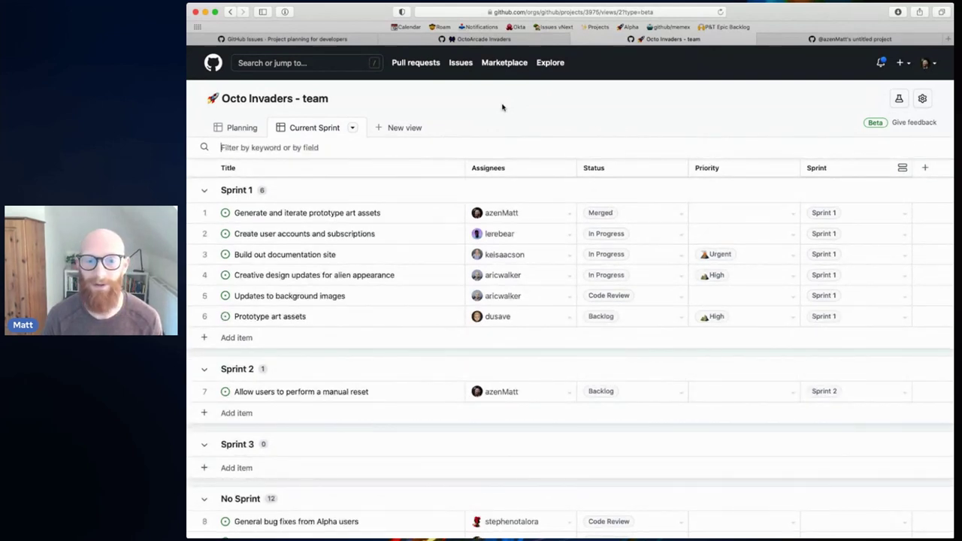
text(spr)
key(Tab)
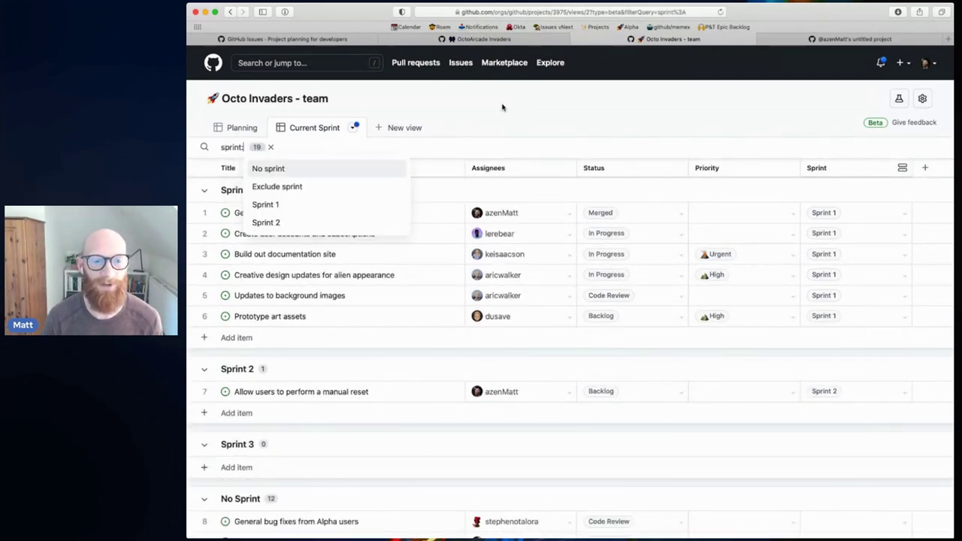
key(Down)
key(Down)
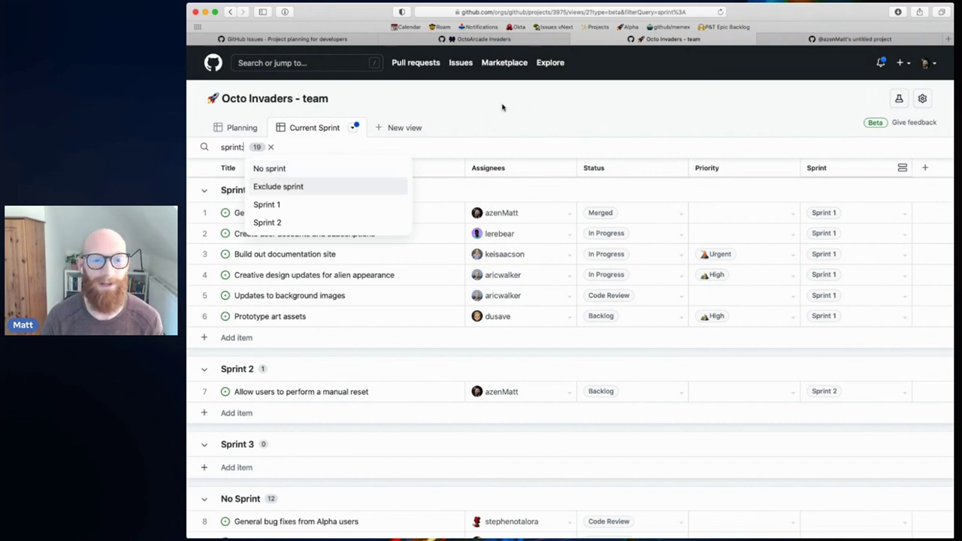
key(Return)
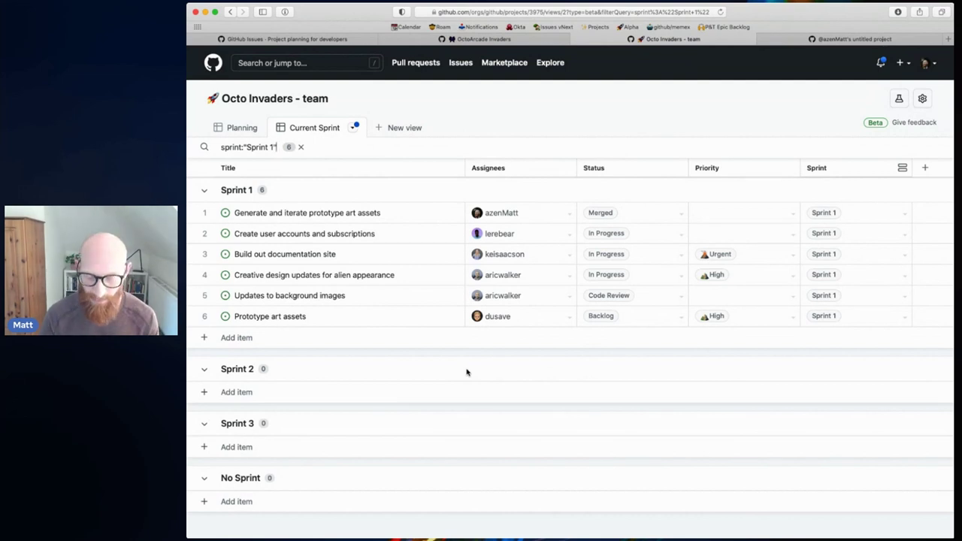
- Switch the Current Sprint view to the Board layout and save the view changes
key(super+k)
text(bo)
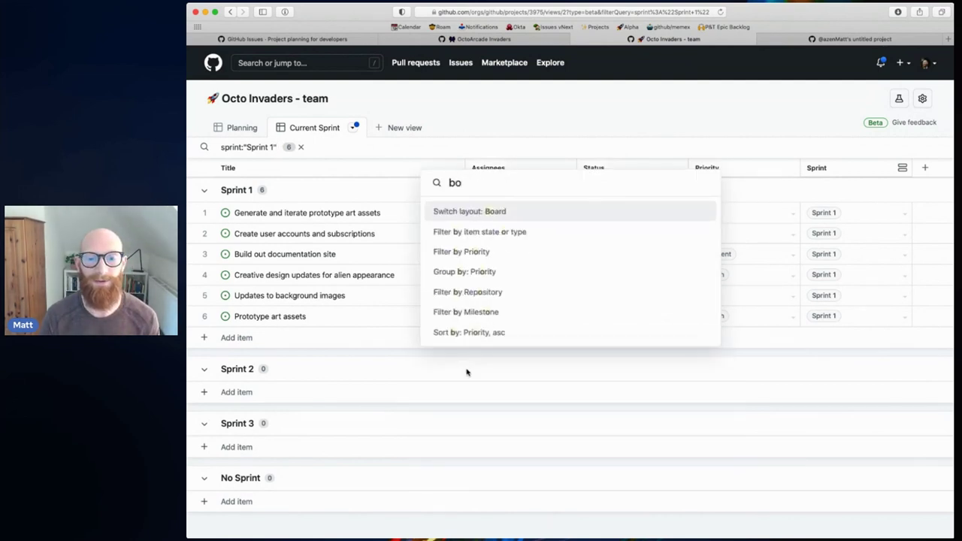
key(Return)
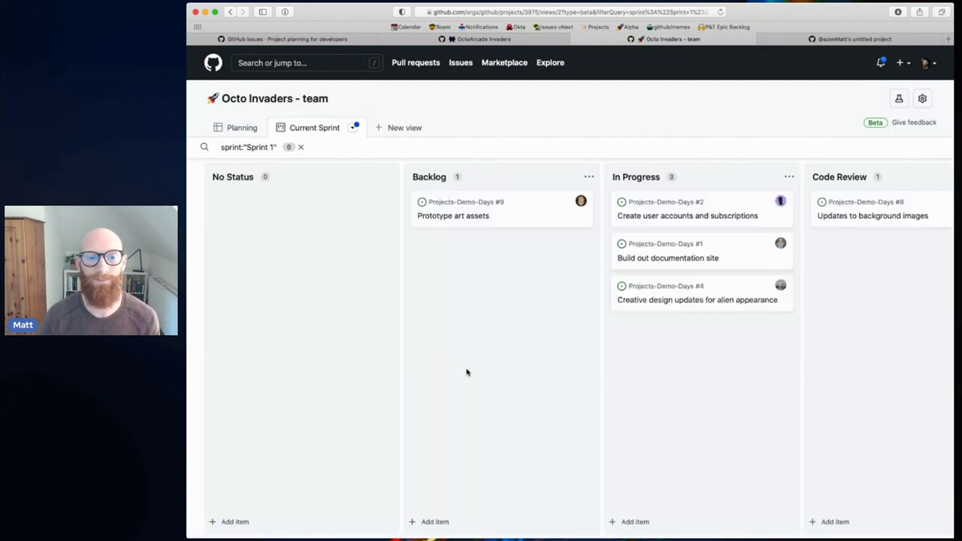
click(355, 129)
click(394, 322)
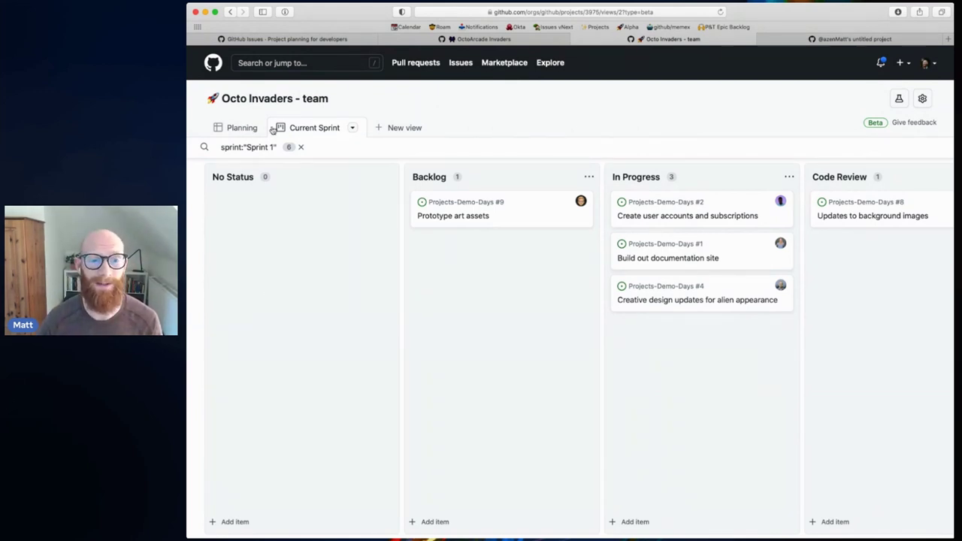
- Review the sprint groups in the Planning table and the status columns on the Current Sprint board
click(234, 129)
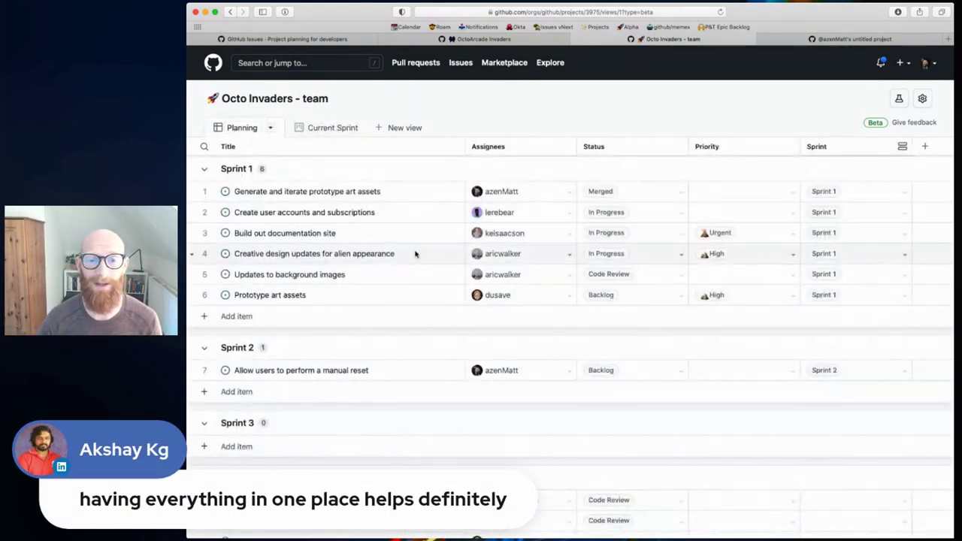
scroll(403, 230, down, 5)
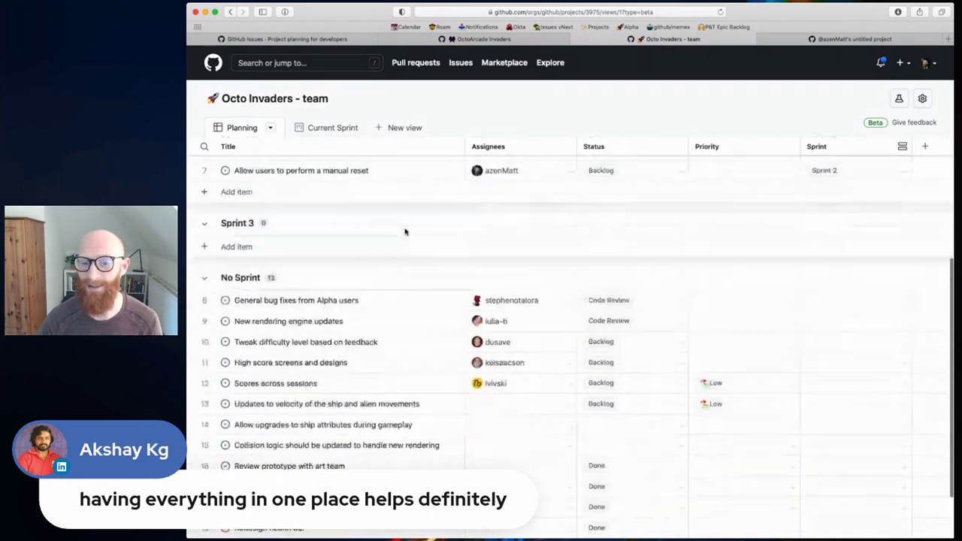
scroll(343, 283, up, 5)
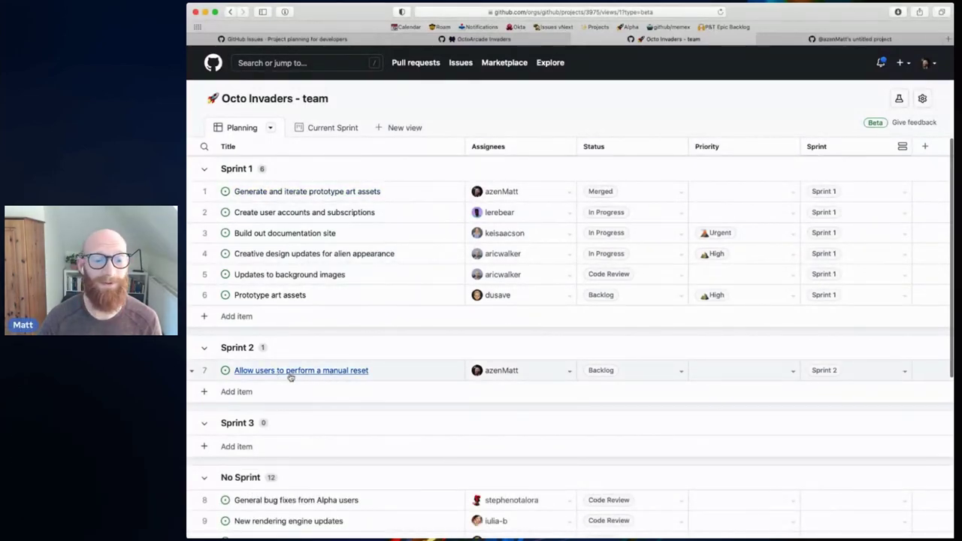
scroll(319, 378, down, 2)
scroll(318, 378, down, 6)
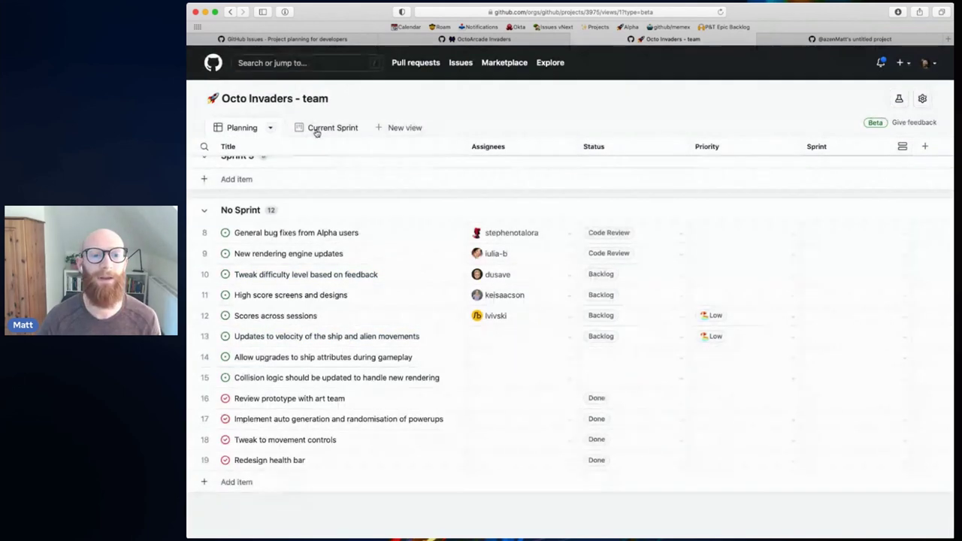
click(318, 129)
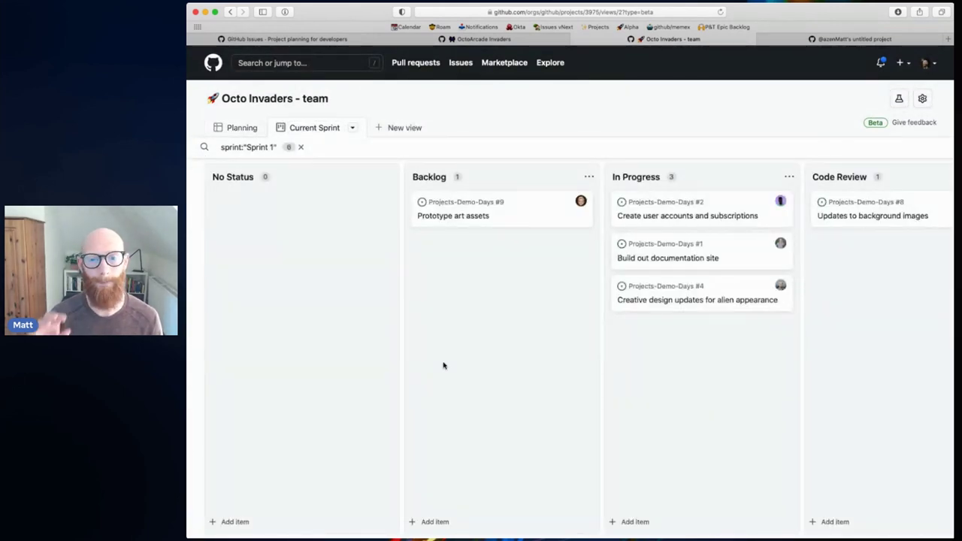
scroll(443, 366, right, 5)
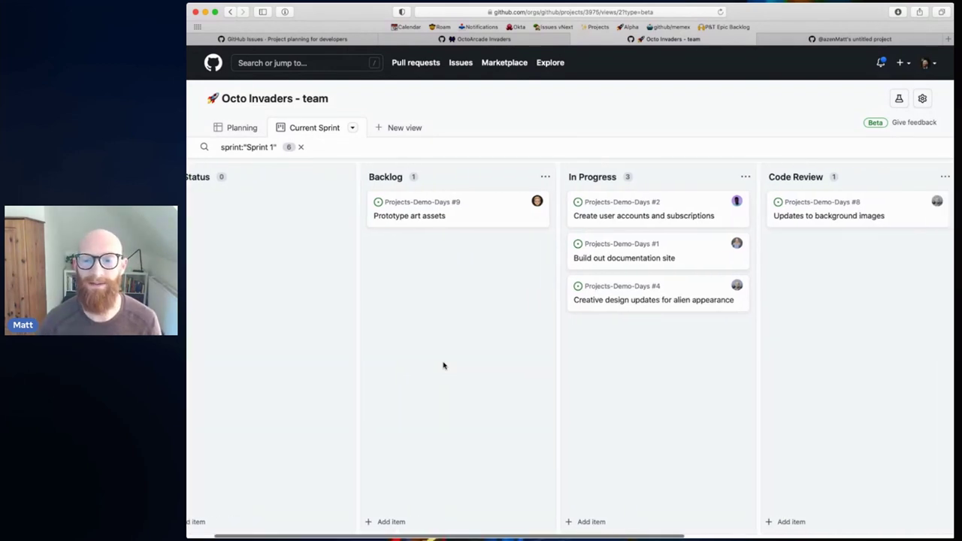
scroll(444, 365, right, 1)
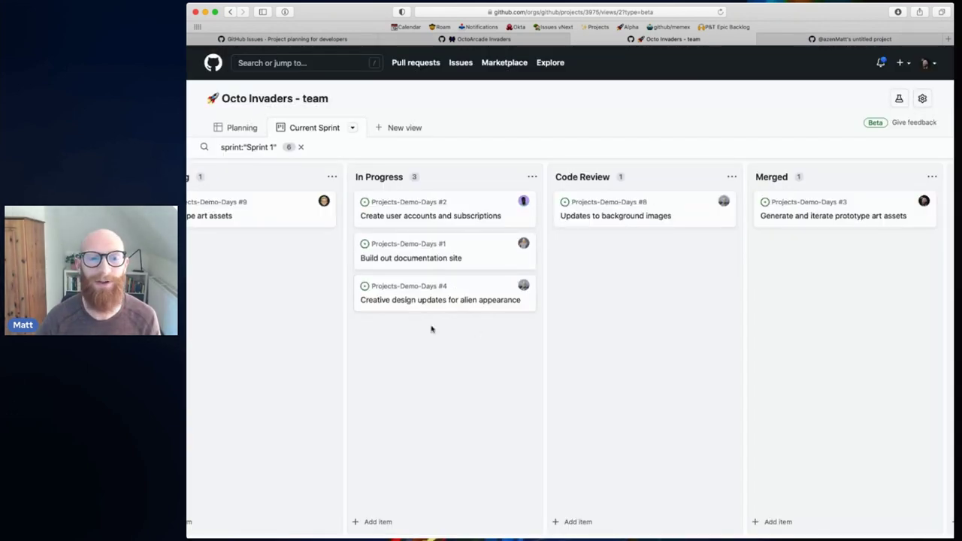
click(242, 129)
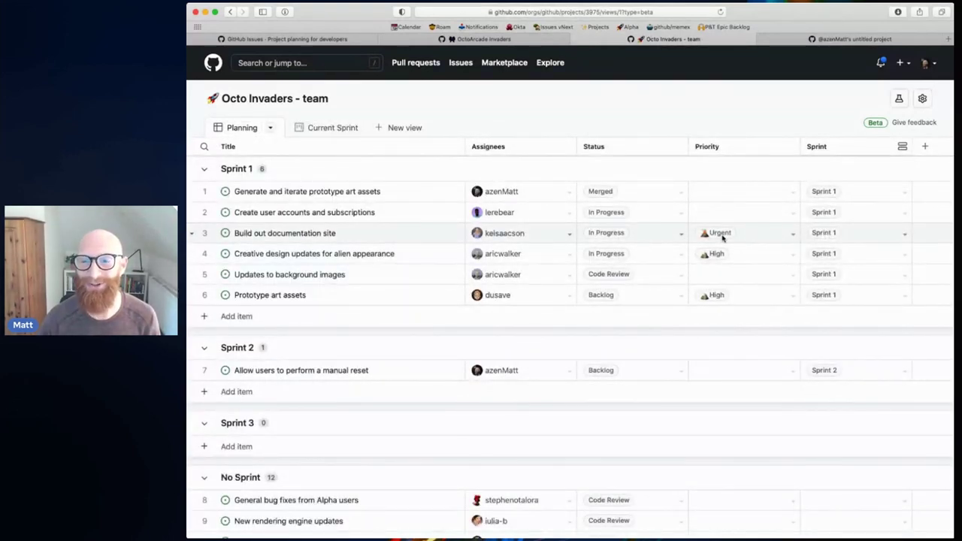
click(335, 128)
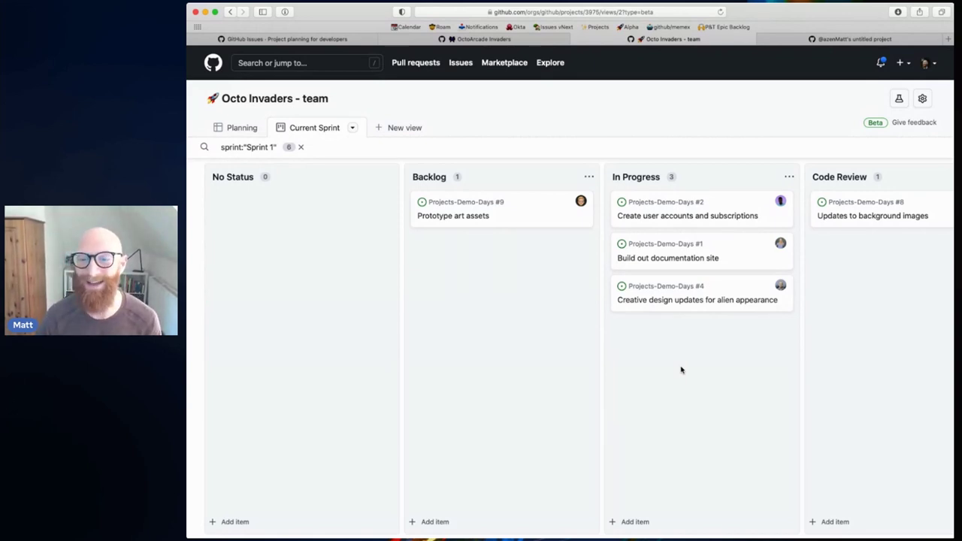
scroll(636, 389, right, 6)
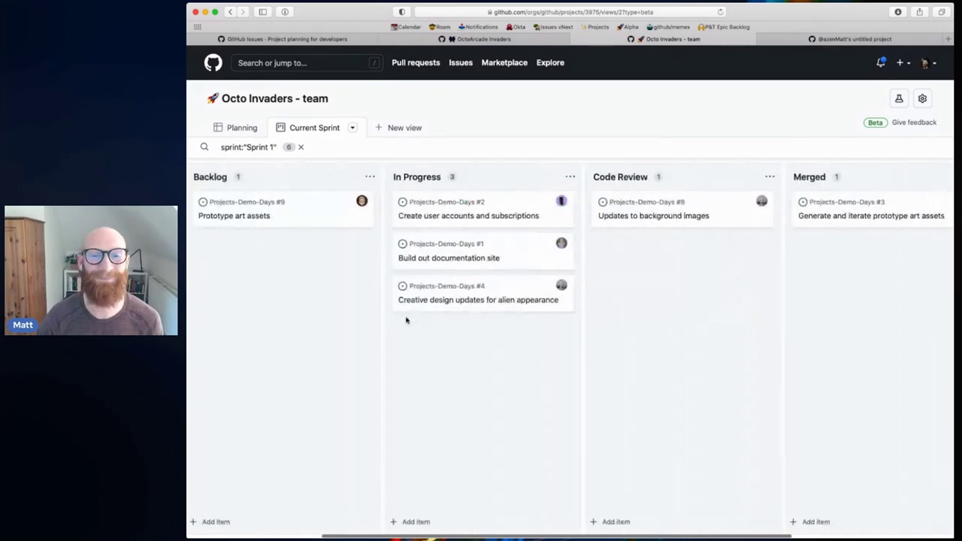
click(242, 128)
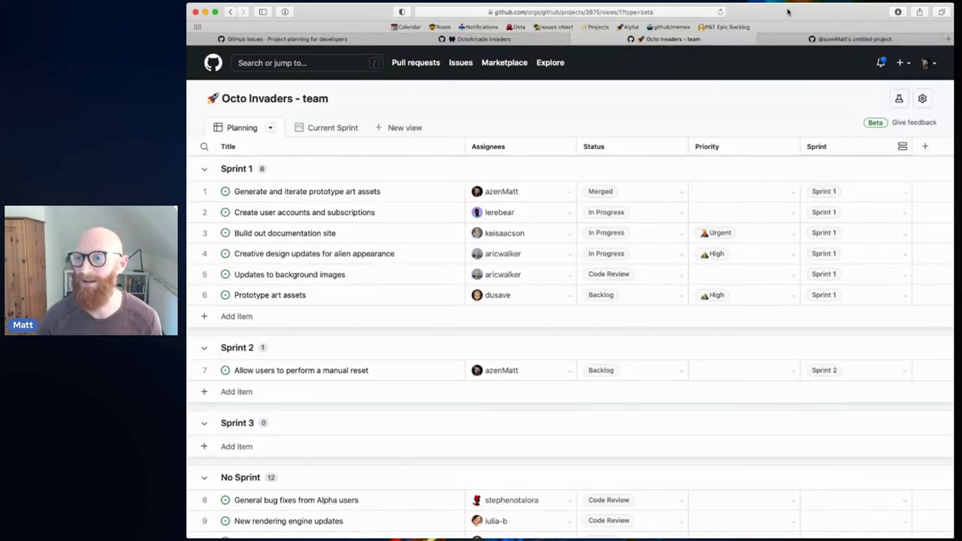
- Switch to the untitled project and rename it "Roadmap"
click(852, 39)
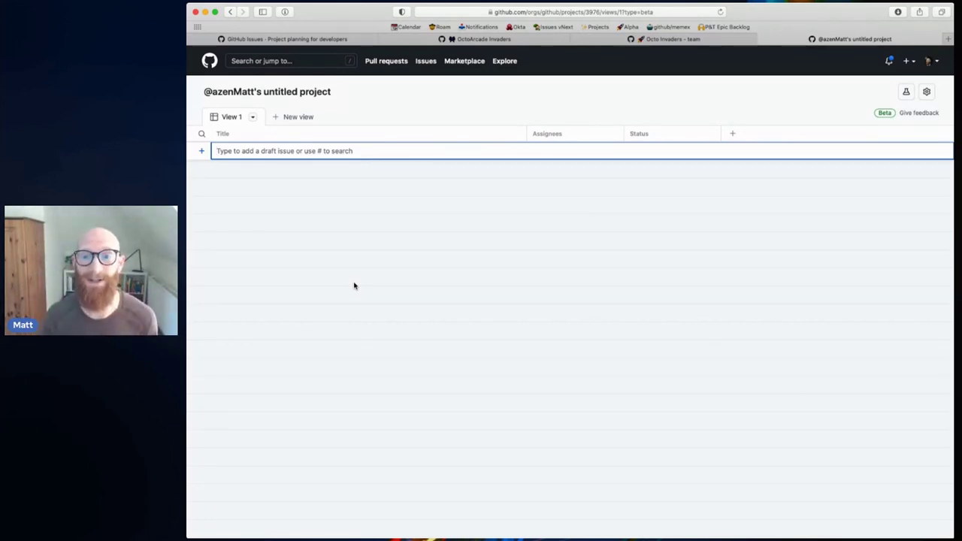
click(252, 91)
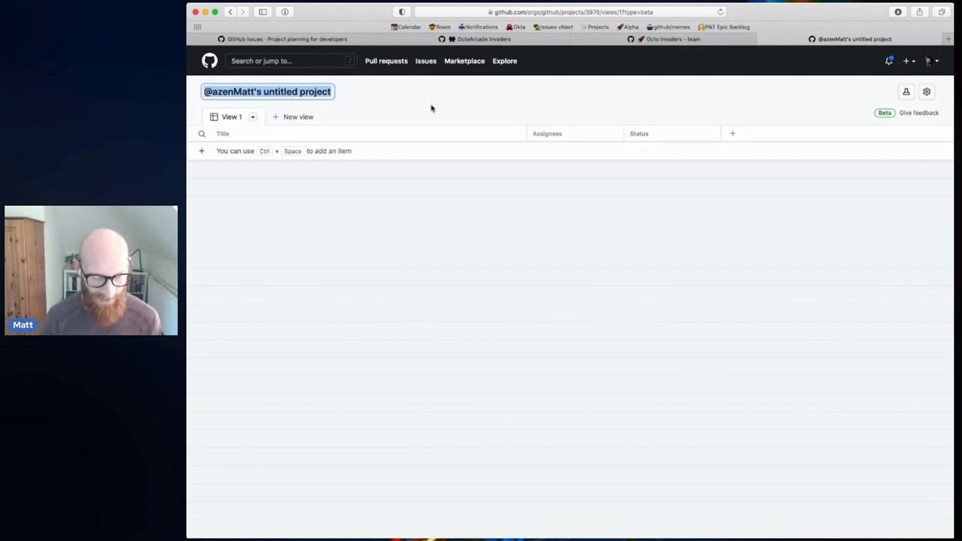
text(Ro)
text(ada)
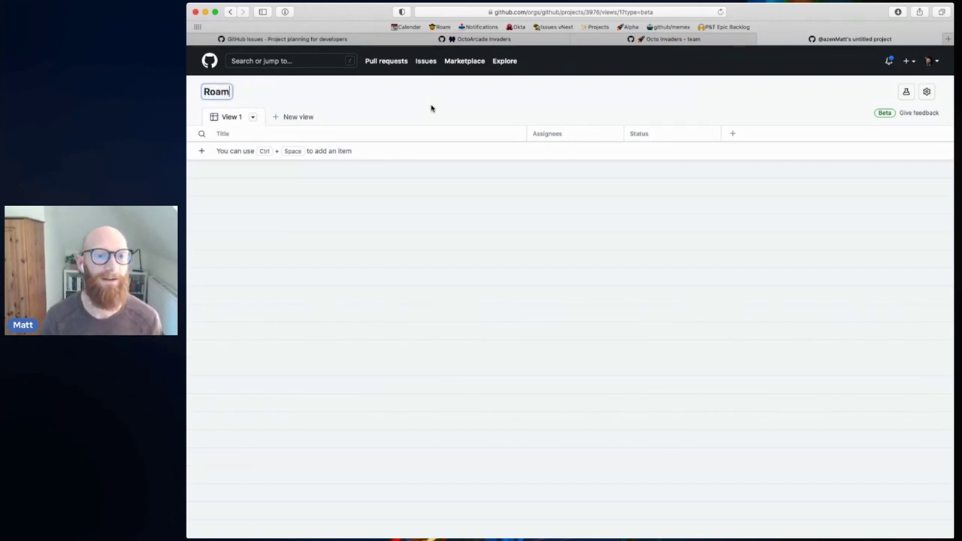
text(ap)
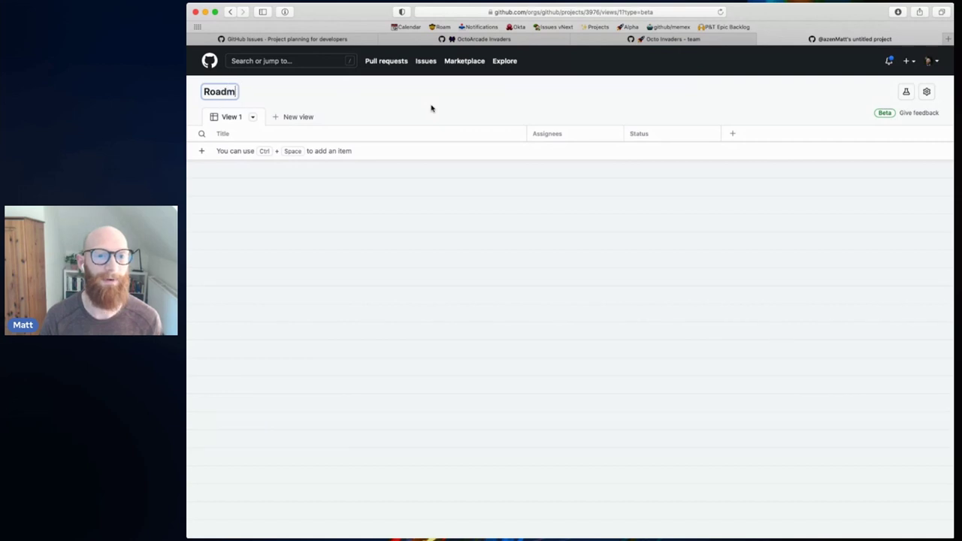
key(Return)
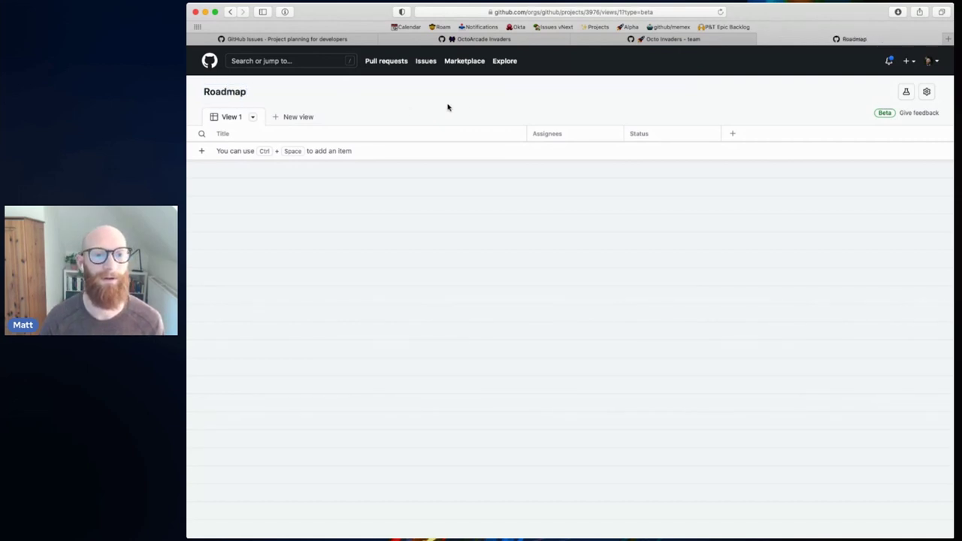
- Add a draft issue titled "just a piece of text" to the Roadmap project
click(260, 151)
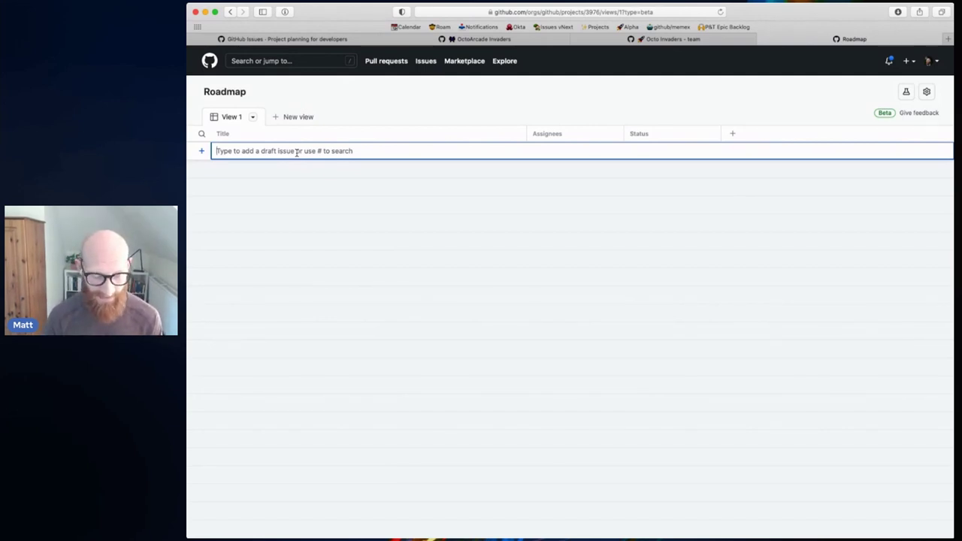
text(just a pi)
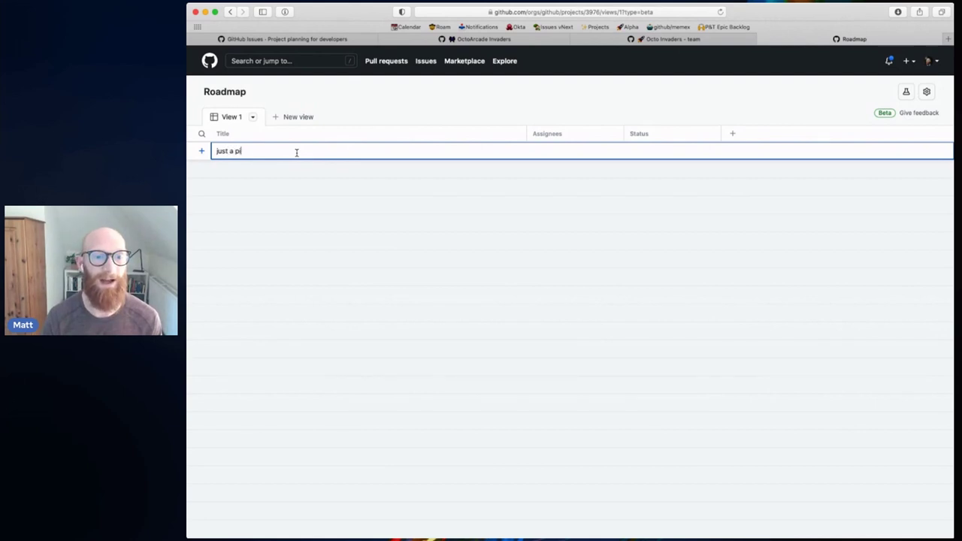
text(ece of text)
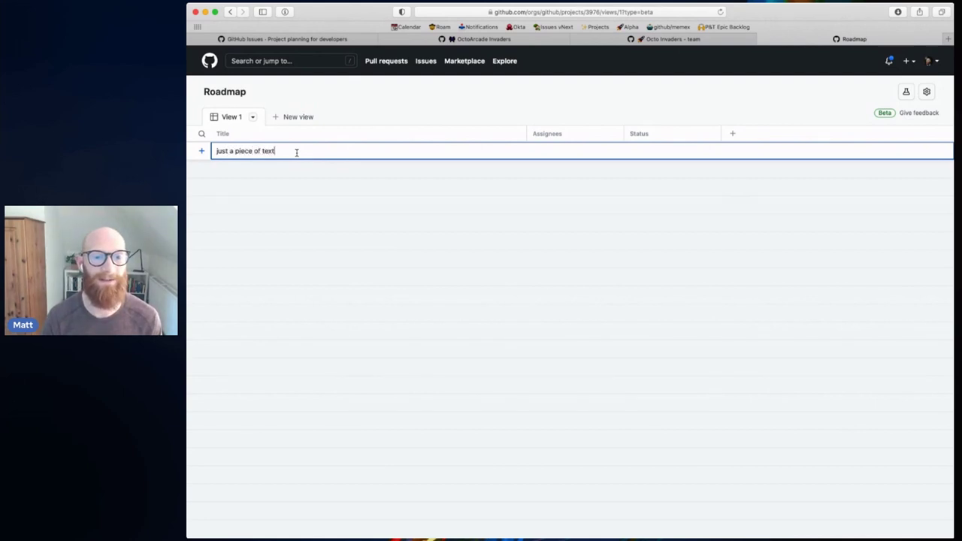
key(Return)
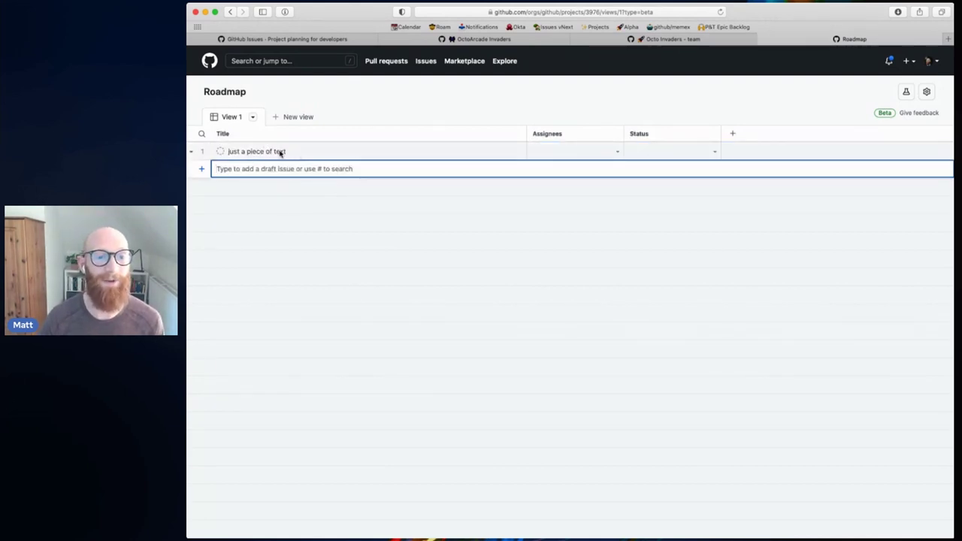
- Convert the "just a piece of text" draft into an issue in the Projects-Demo-Days repository
click(192, 153)
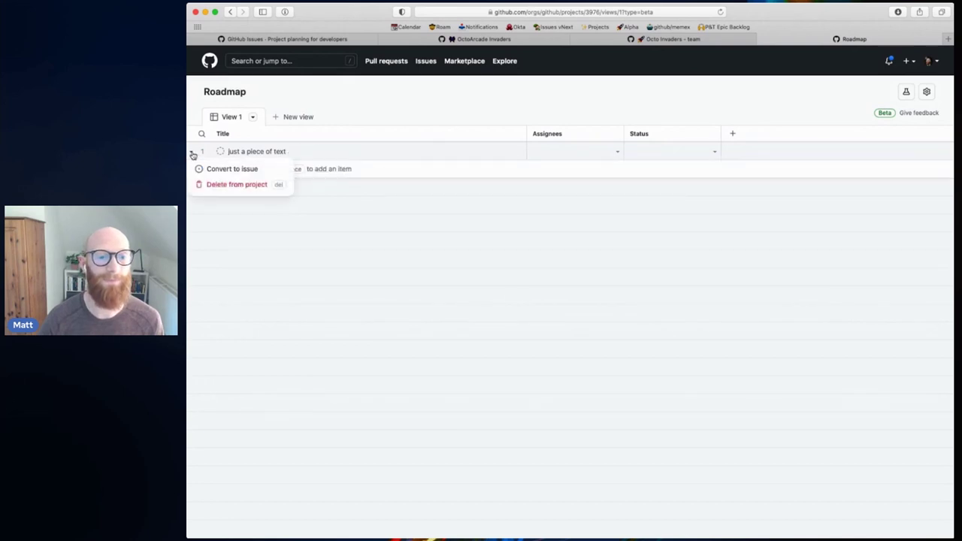
click(250, 173)
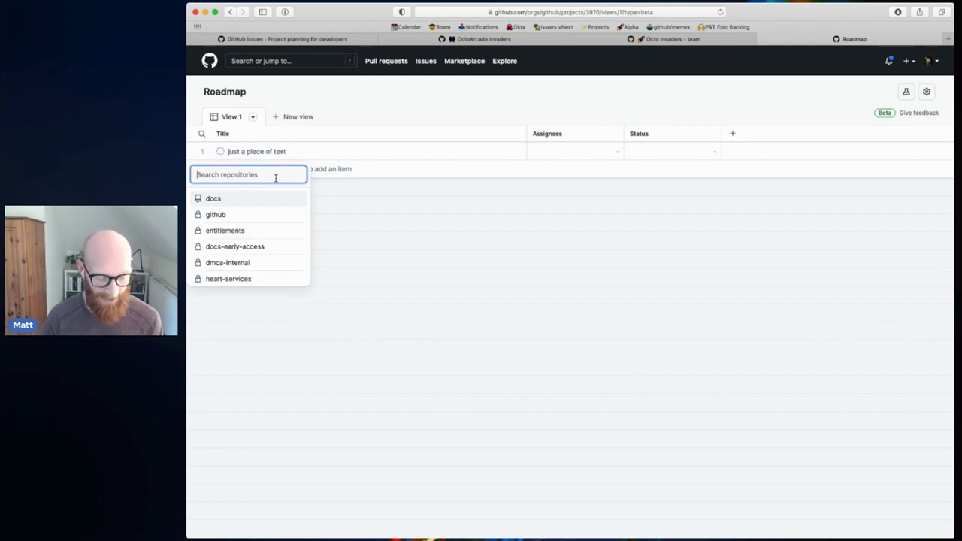
text(project)
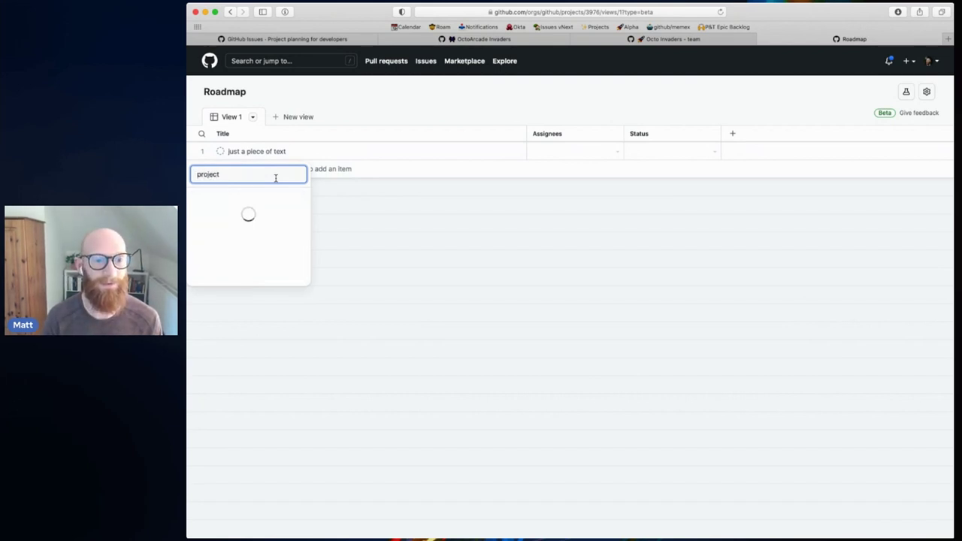
text(-)
key(BackSpace)
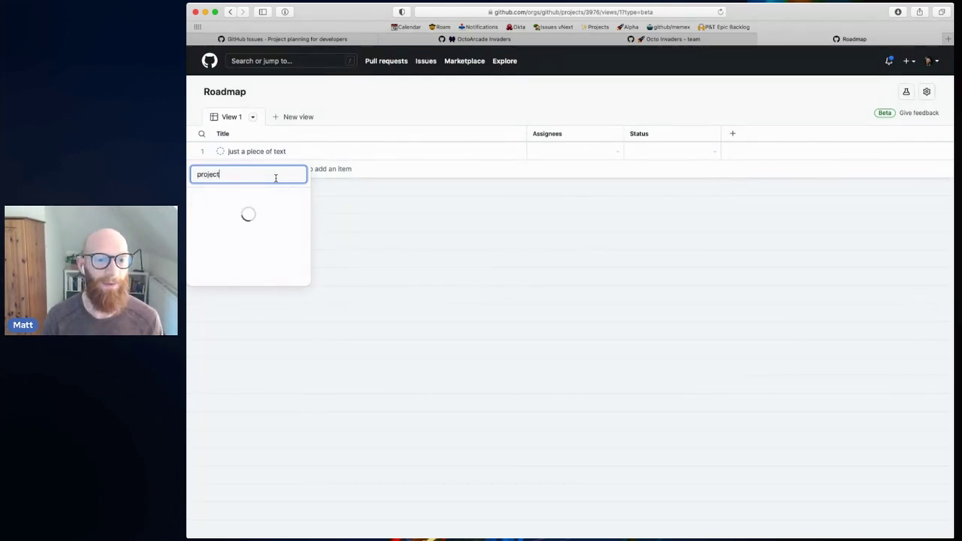
text(s-de)
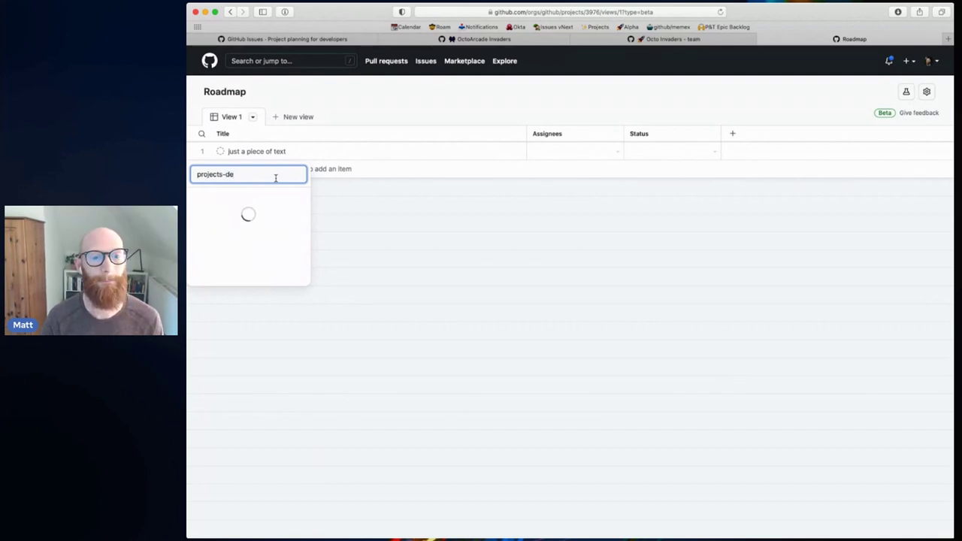
key(Down)
key(Escape)
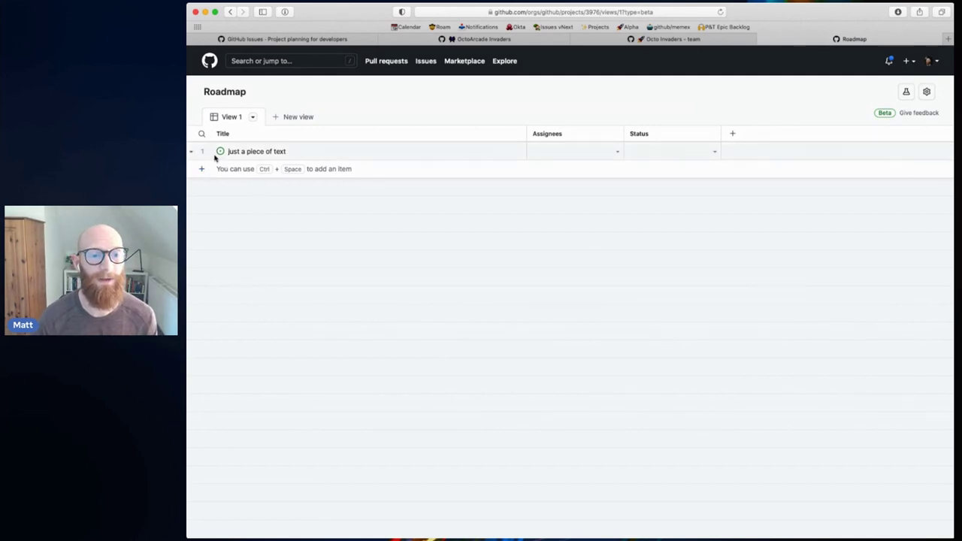
- Delete the "just a piece of text" issue from the Roadmap project
click(191, 153)
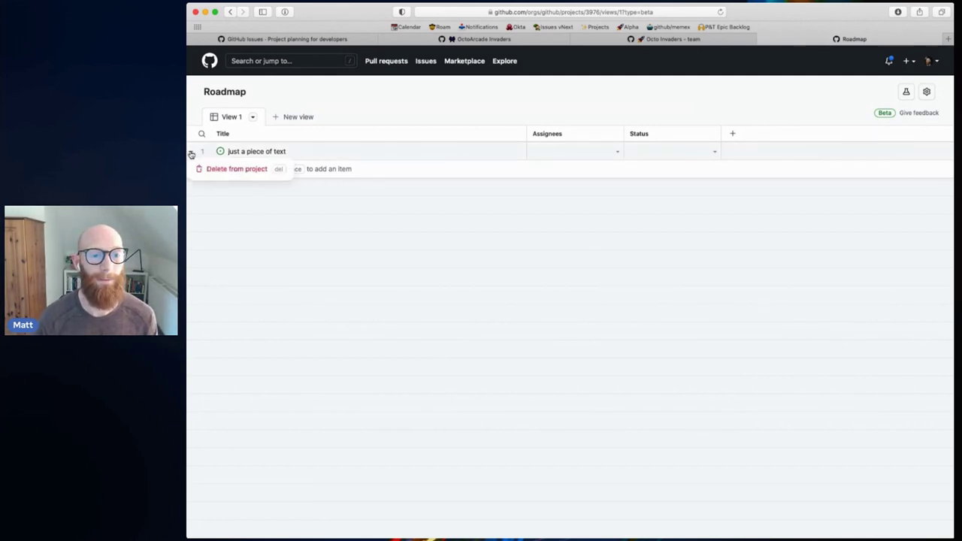
click(224, 171)
key(Escape)
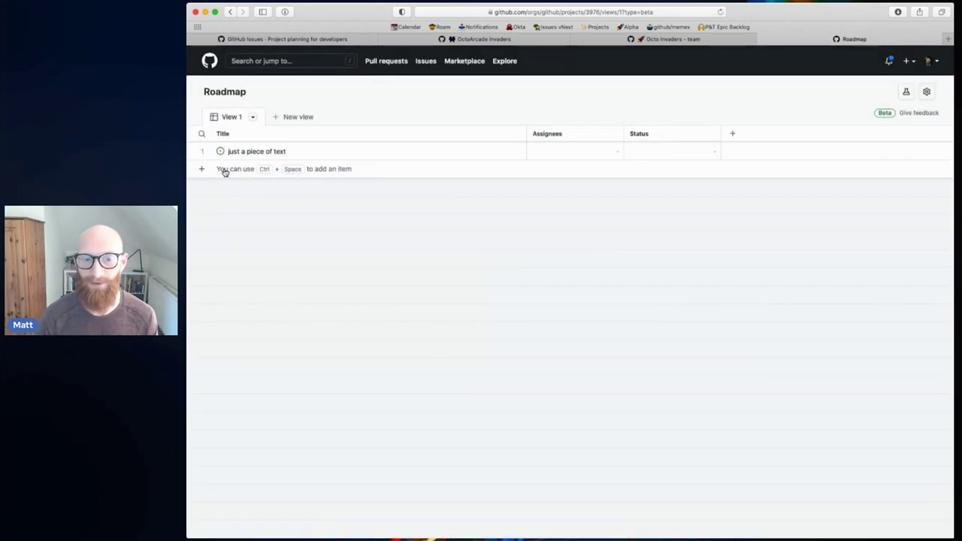
- Search for existing issues in the Projects-Demo-Days repository and add "[Tracking] Integrate feedback from Alpha" to the Roadmap project
click(238, 151)
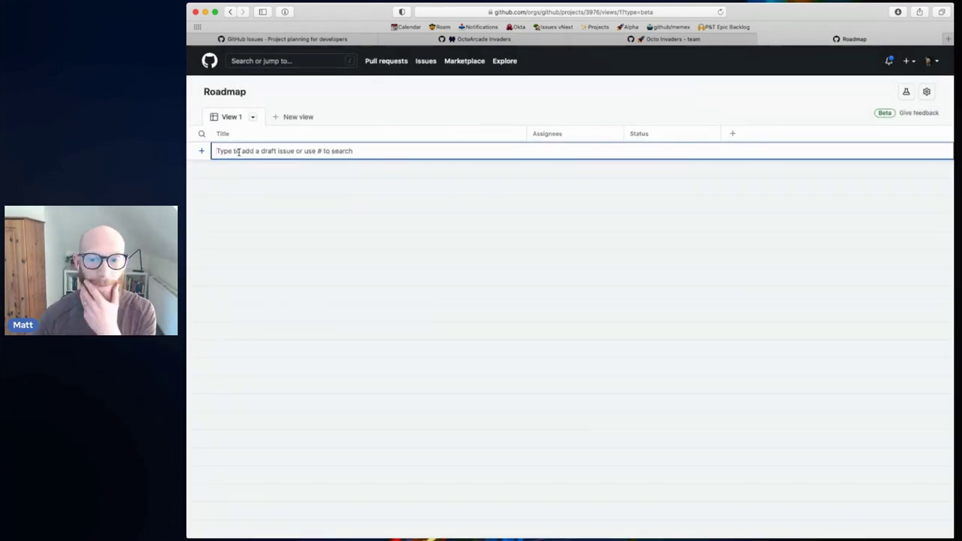
text(#)
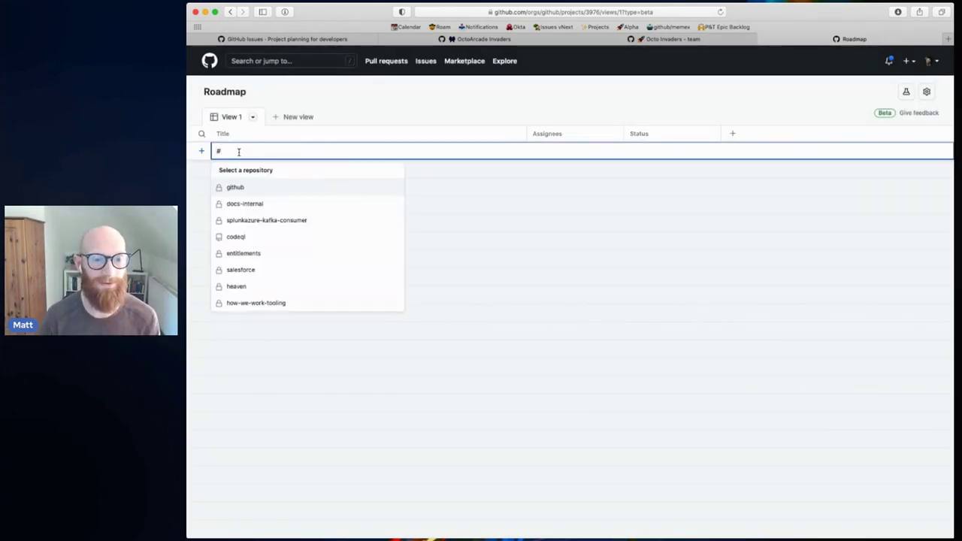
text(de)
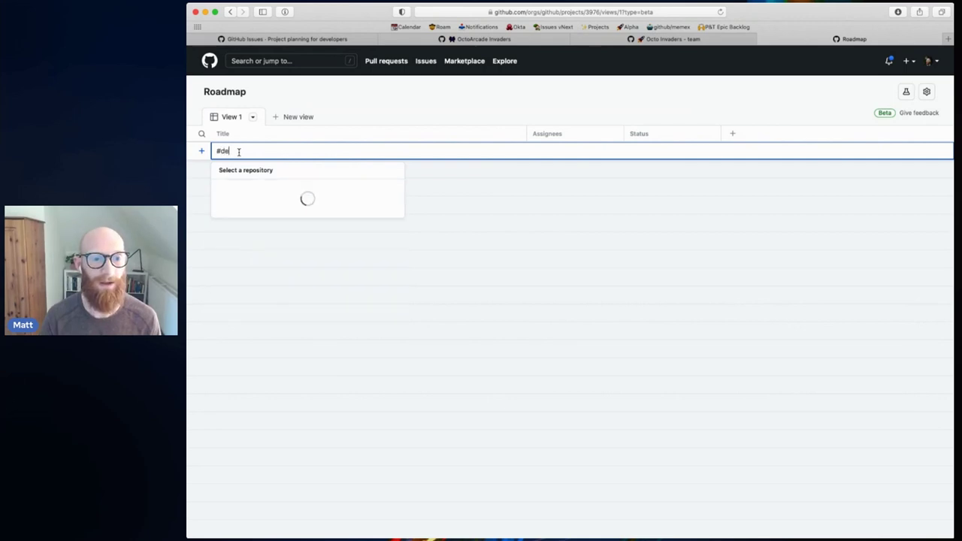
key(BackSpace)
key(BackSpace)
text(projects-)
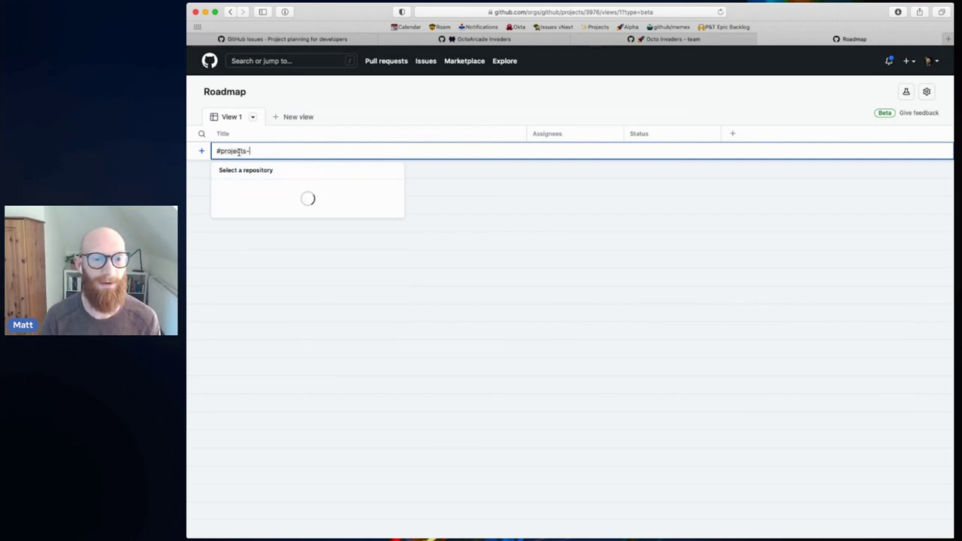
text(demo)
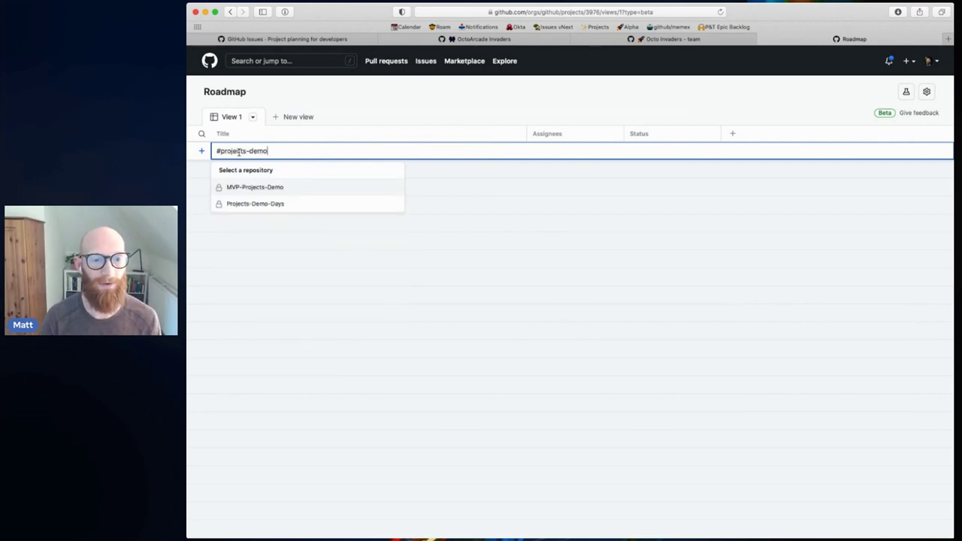
key(Down)
key(Return)
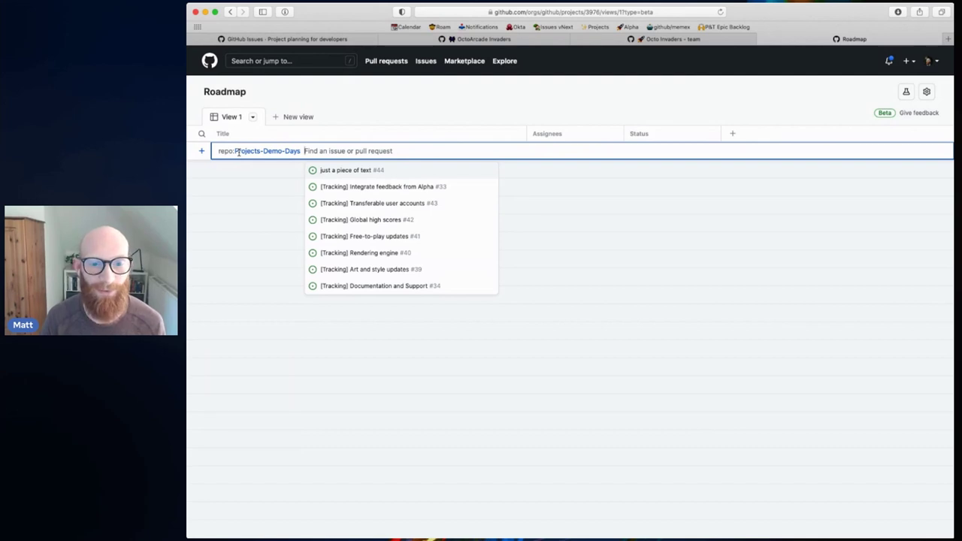
key(Down)
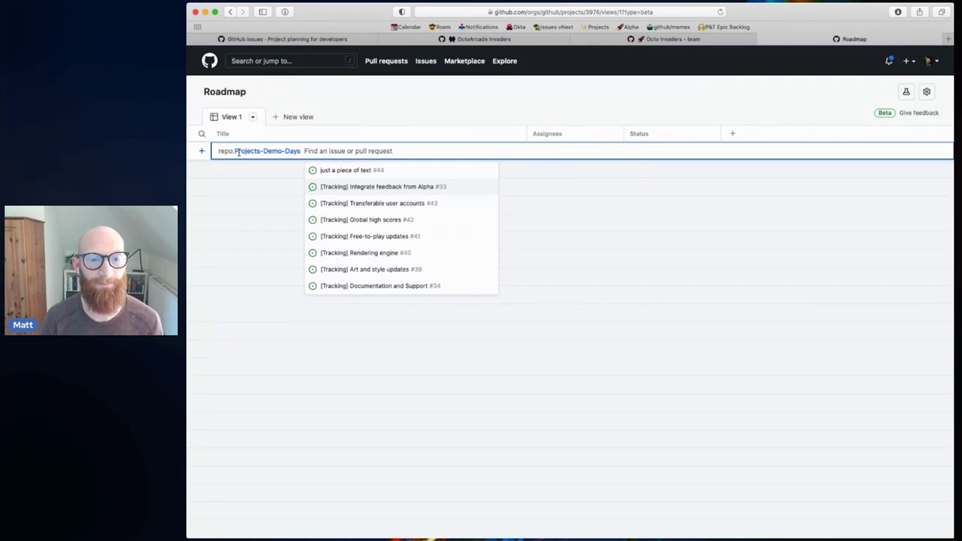
key(Return)
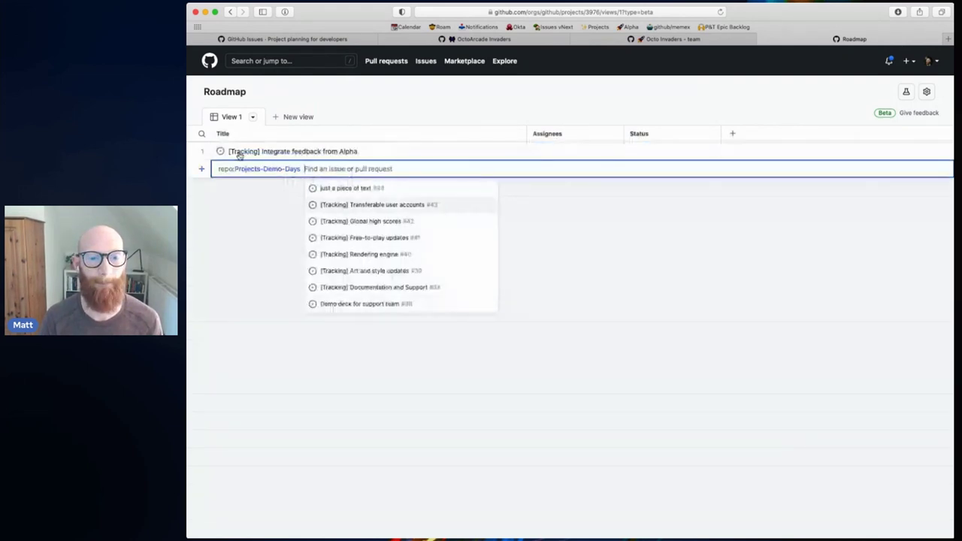
- Add the Transferable user accounts, "just a piece of text", Global high scores and Free-to-play updates issues from the same repository
key(Return)
text(just a piece of text)
key(Return)
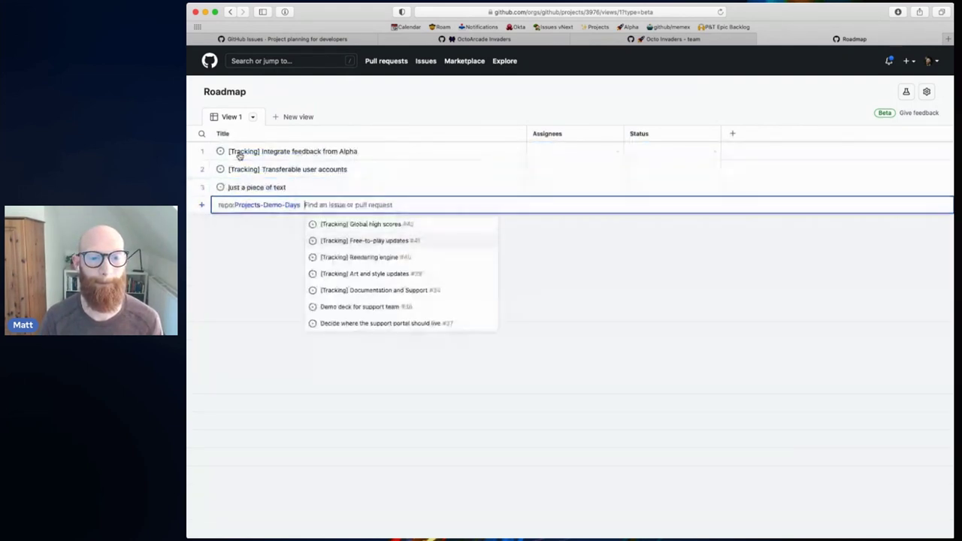
key(Return)
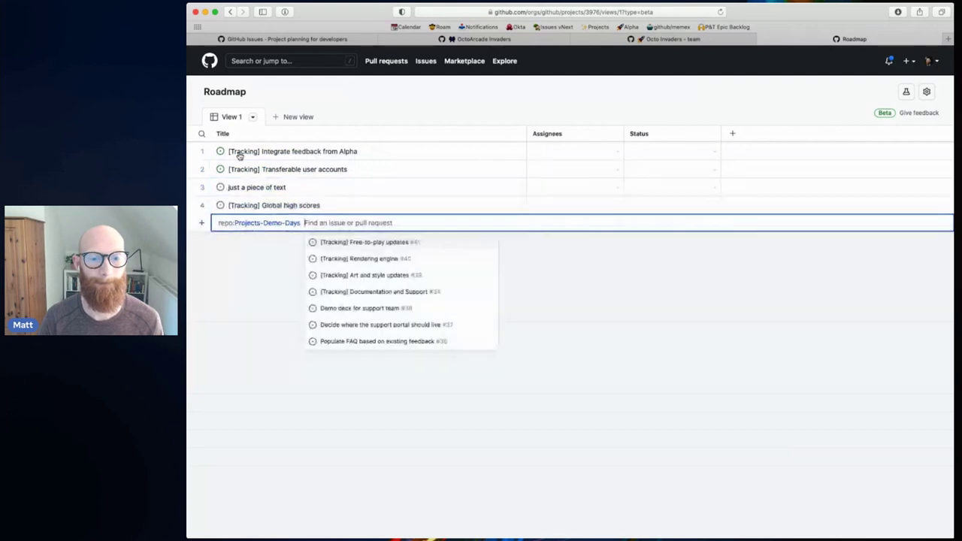
key(Return)
key(Return)
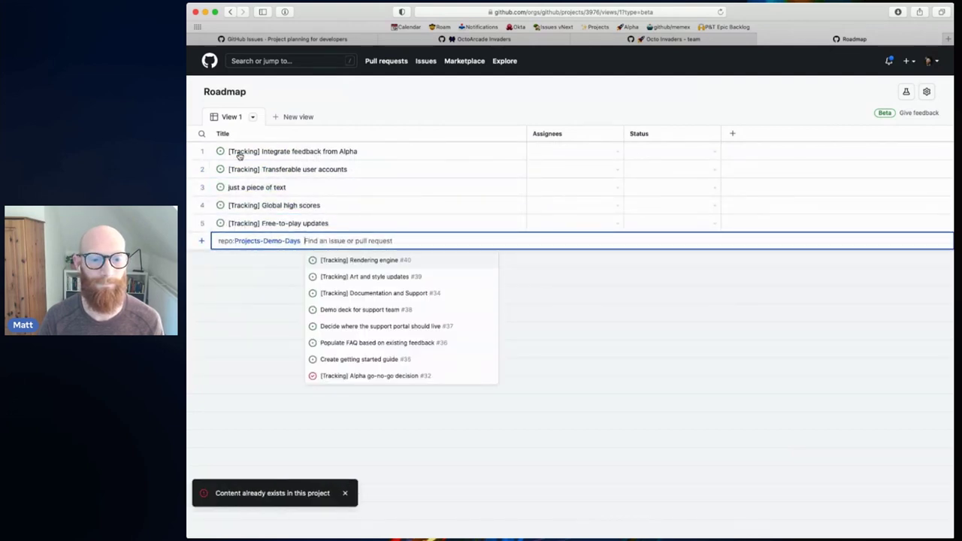
- Add the Art and style updates, Rendering engine, Documentation and Support, and Alpha go-no-go decision tracking issues to the project
key(Down)
key(Return)
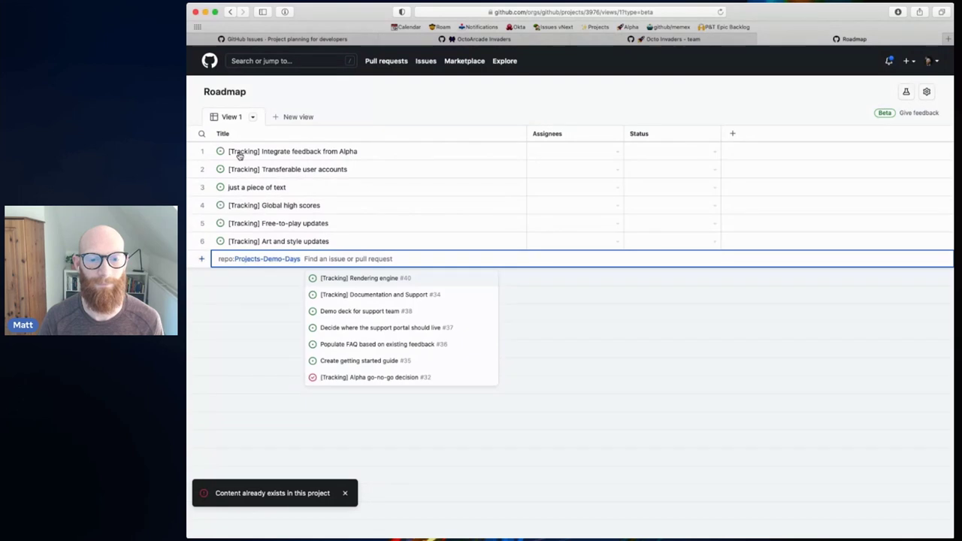
key(Return)
key(Return)
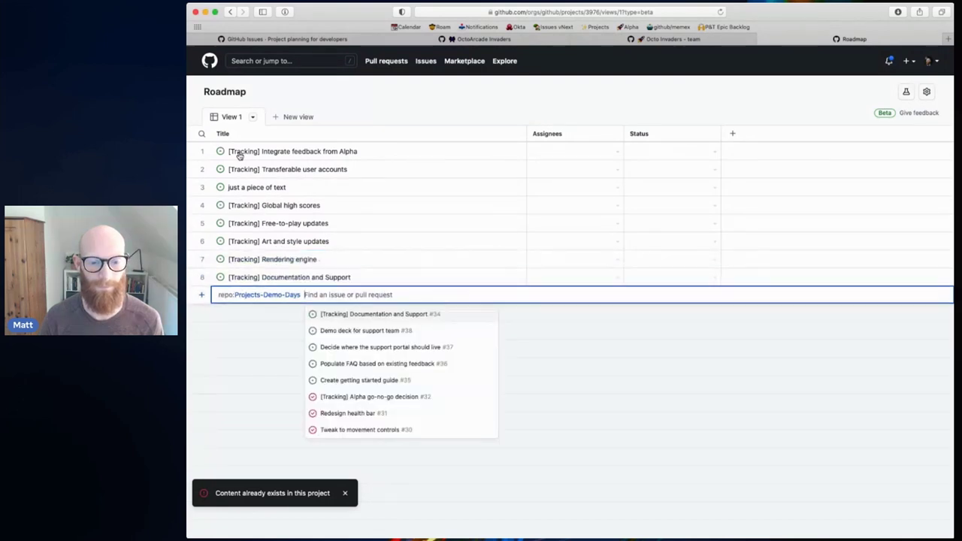
key(Down)
key(Down)
key(Down)
key(Down)
key(Return)
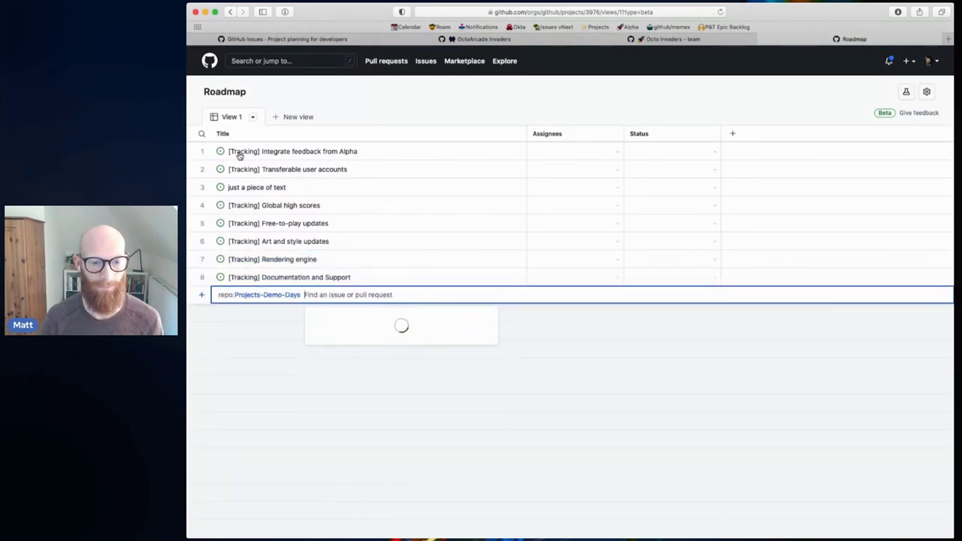
key(Escape)
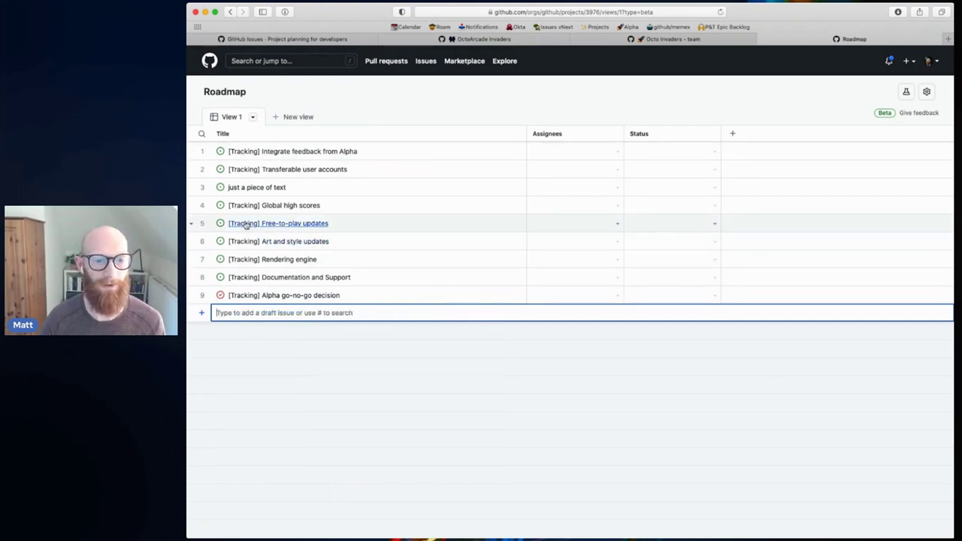
key(Escape)
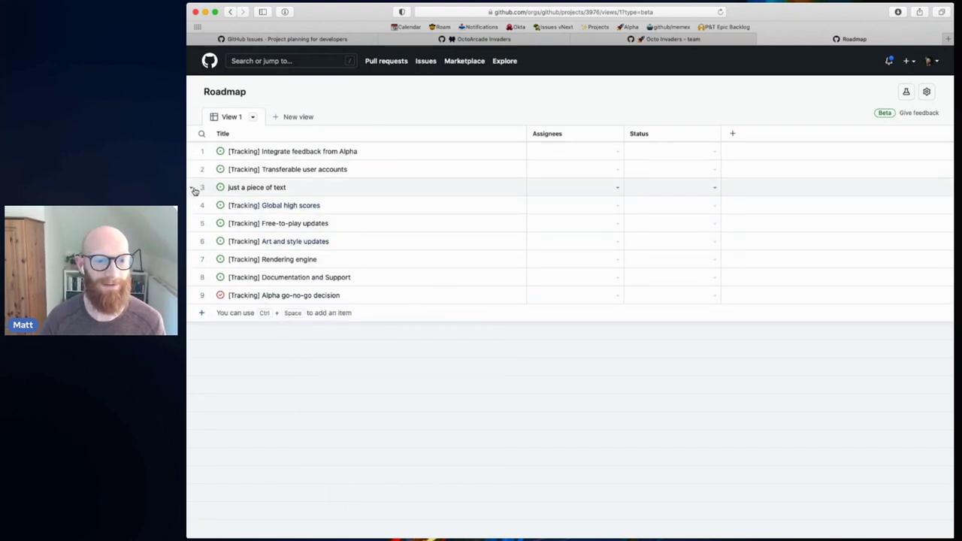
- Delete the "just a piece of text" item from among the tracking issues in the Roadmap table
click(194, 189)
click(201, 204)
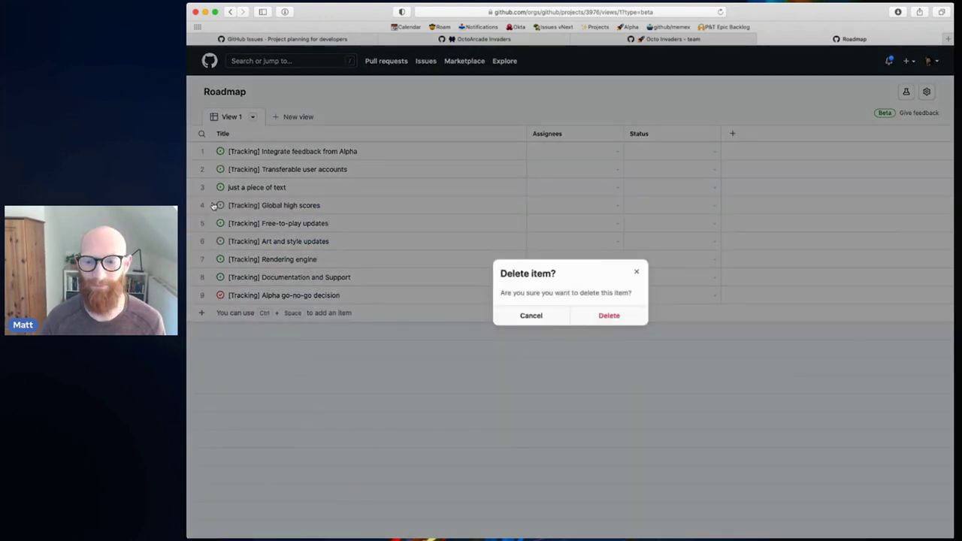
click(609, 316)
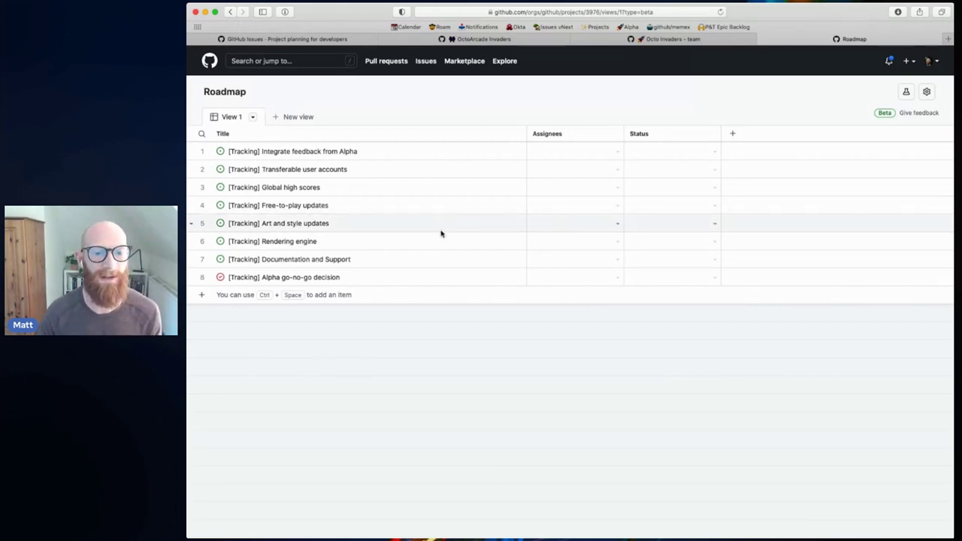
- Open the "[Tracking] Art and style updates" issue in a separate tab and examine its Definition of Done task list
super+click(291, 225)
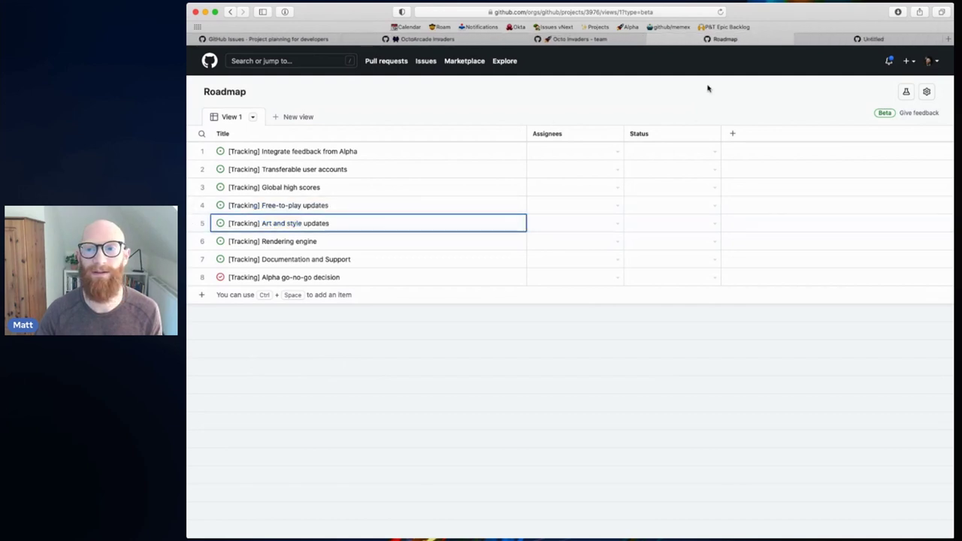
click(887, 41)
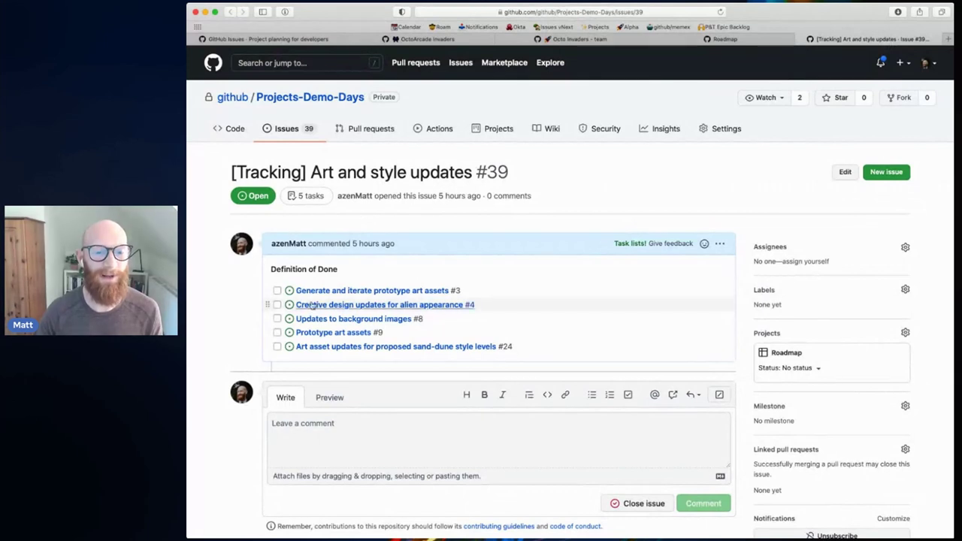
mouse_move(372, 303)
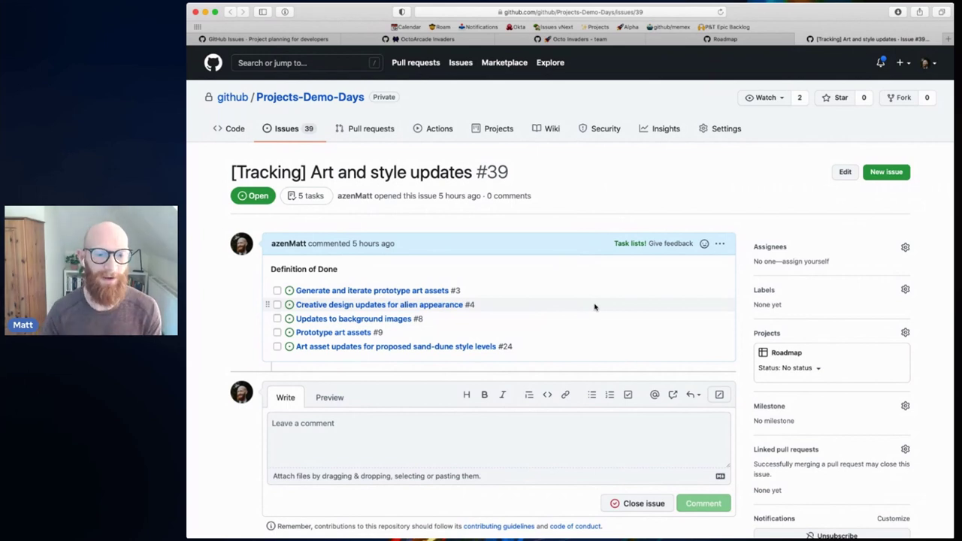
click(435, 318)
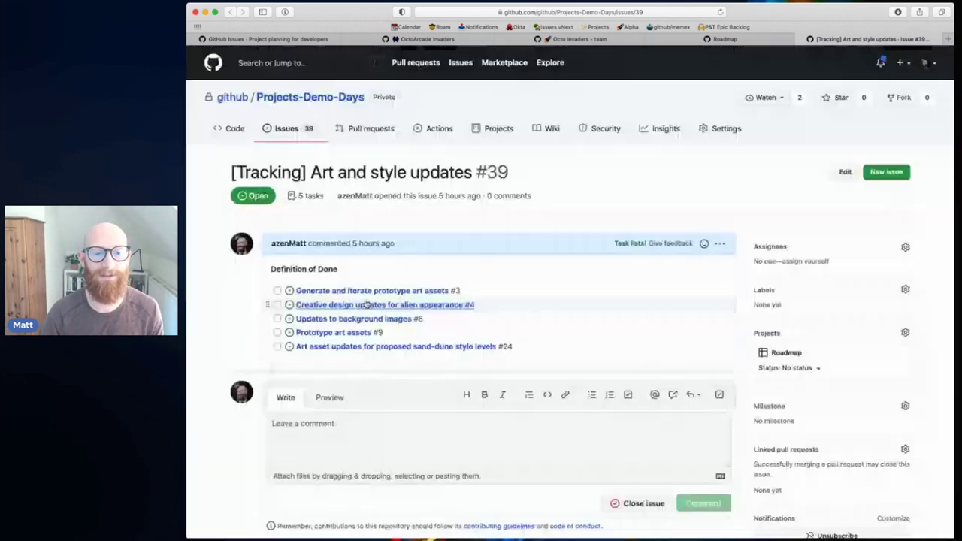
- Inspect the "Generate and iterate prototype art assets" task and its link to tracking issue #39, and return to the Roadmap project
mouse_move(342, 293)
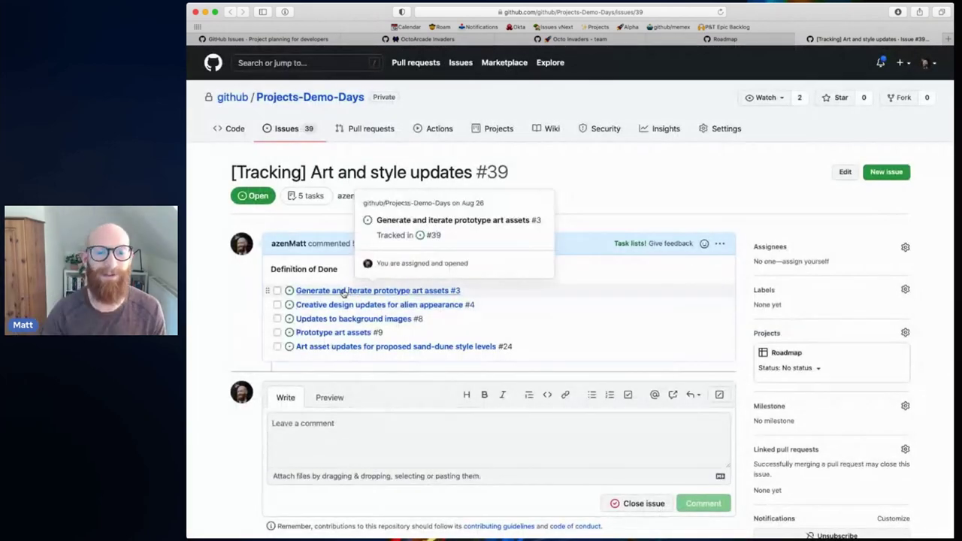
click(343, 293)
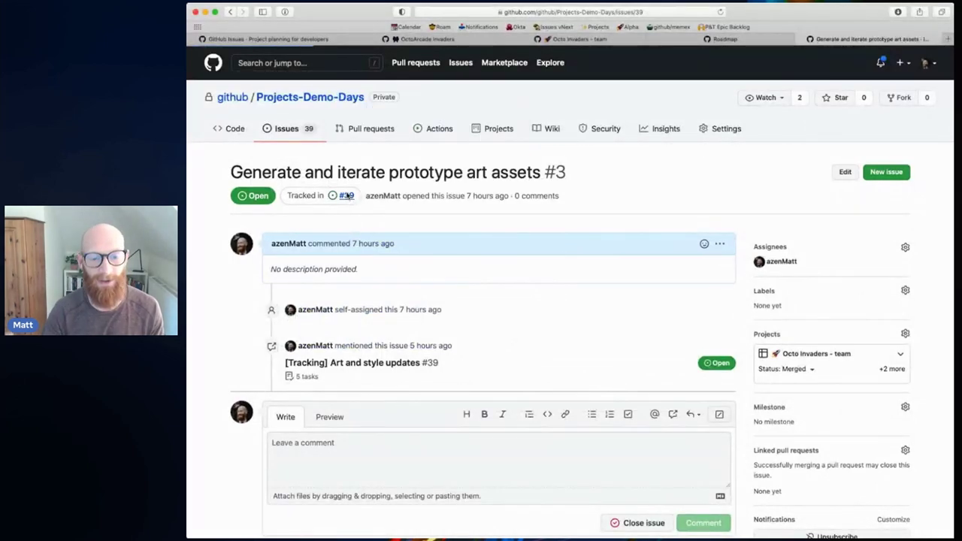
click(346, 196)
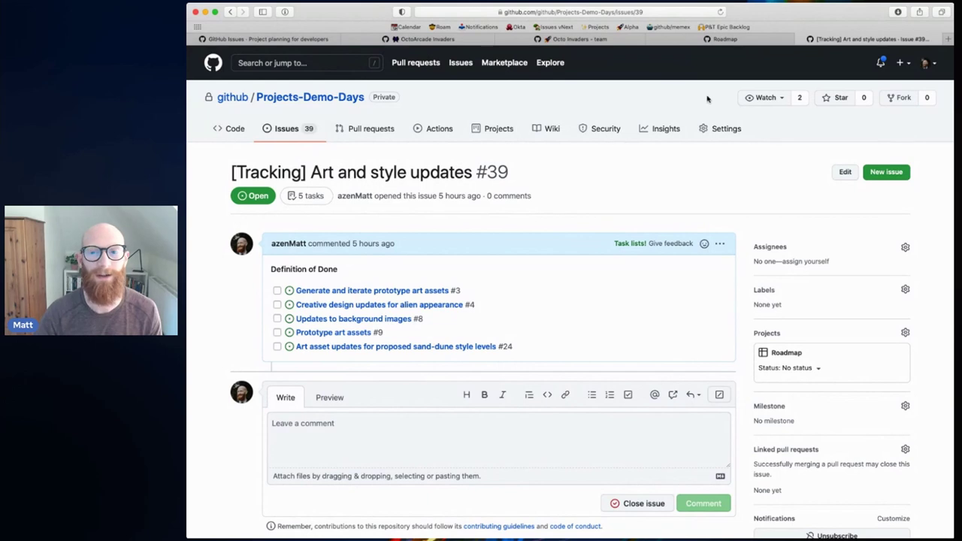
click(803, 39)
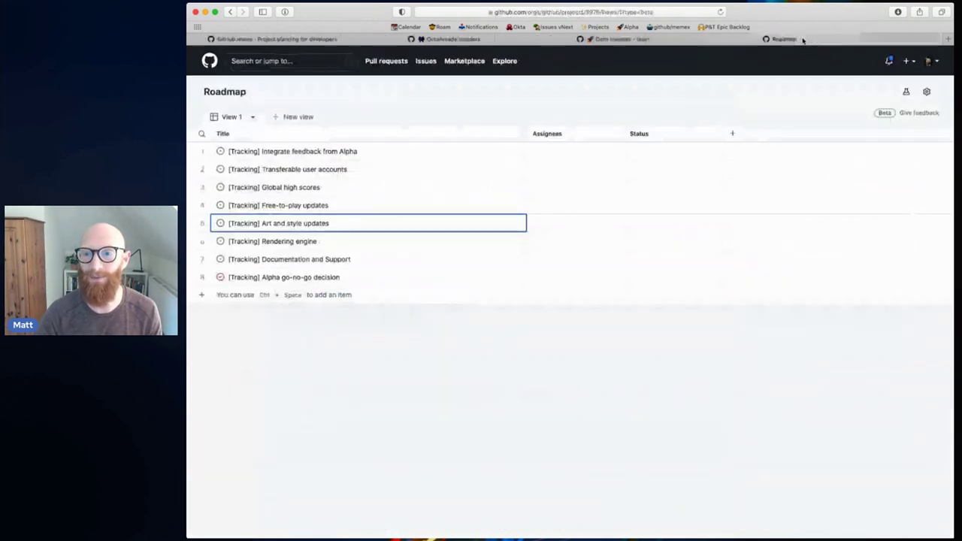
click(512, 377)
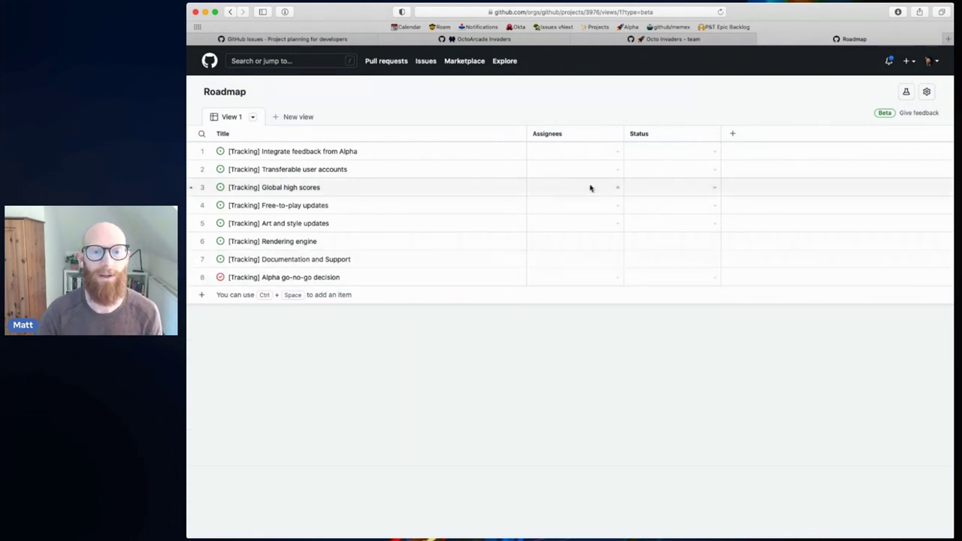
- Open the Status field's values for editing and rename the Todo option as "🌳 Backlog"
click(713, 134)
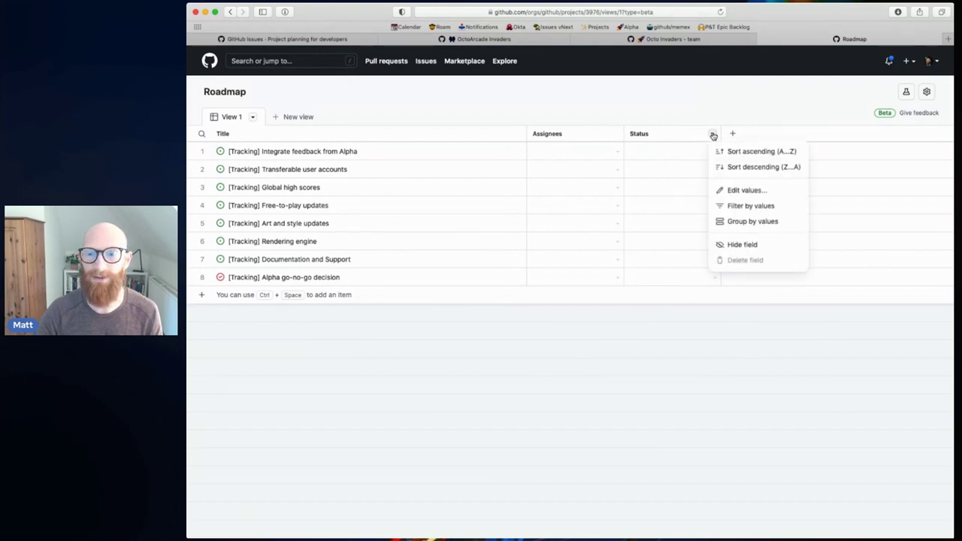
click(742, 192)
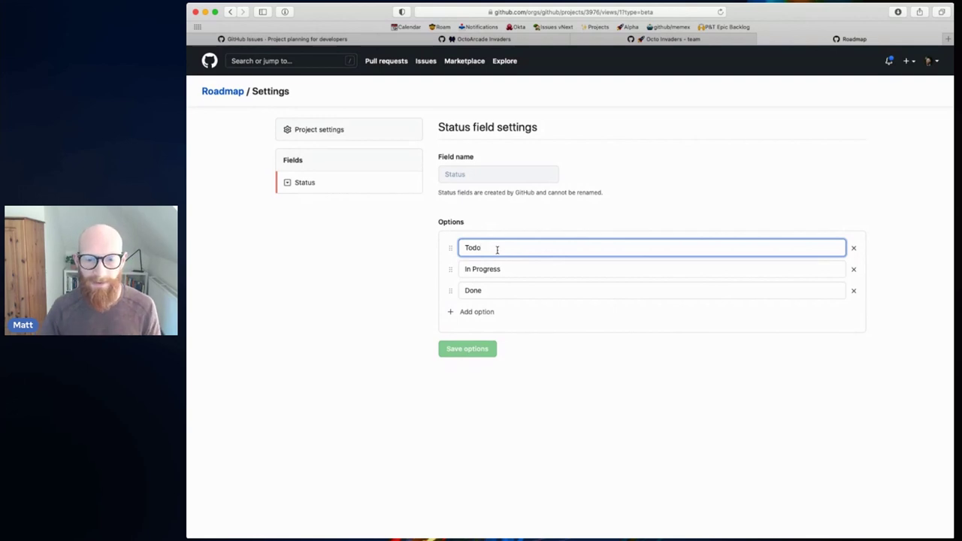
double_click(457, 249)
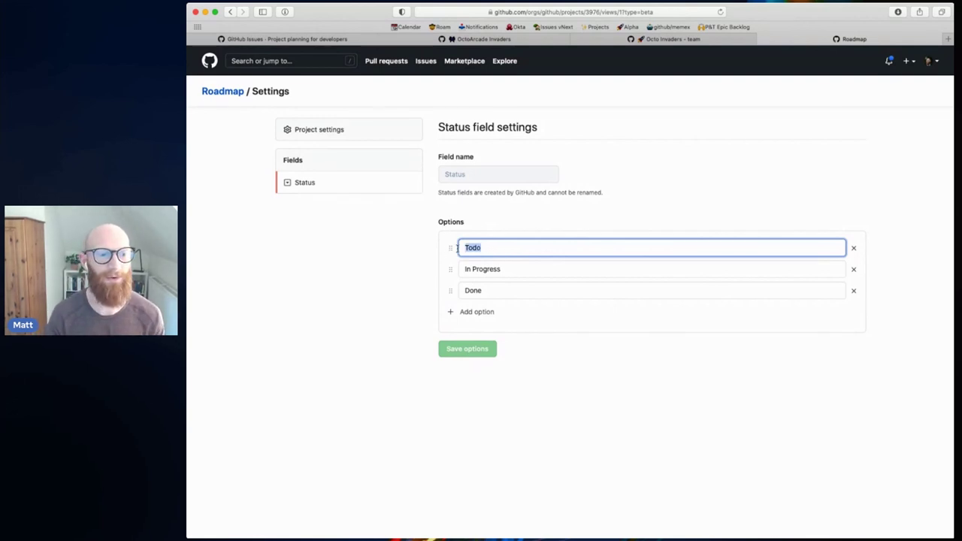
key(BackSpace)
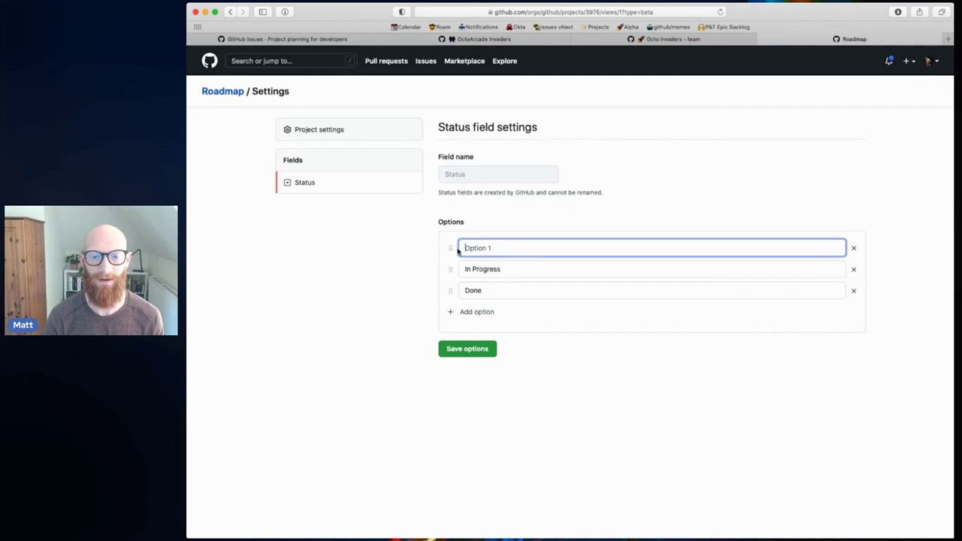
text(🟢)
text(Backlog)
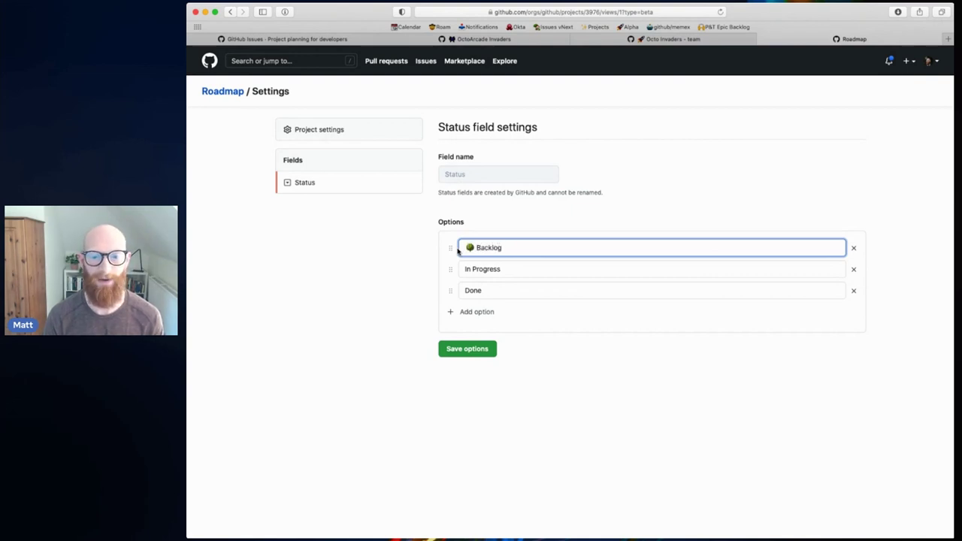
- Rename the second Status option as "🎨 Shaping" and the third as "🏃In progress"
key(Tab)
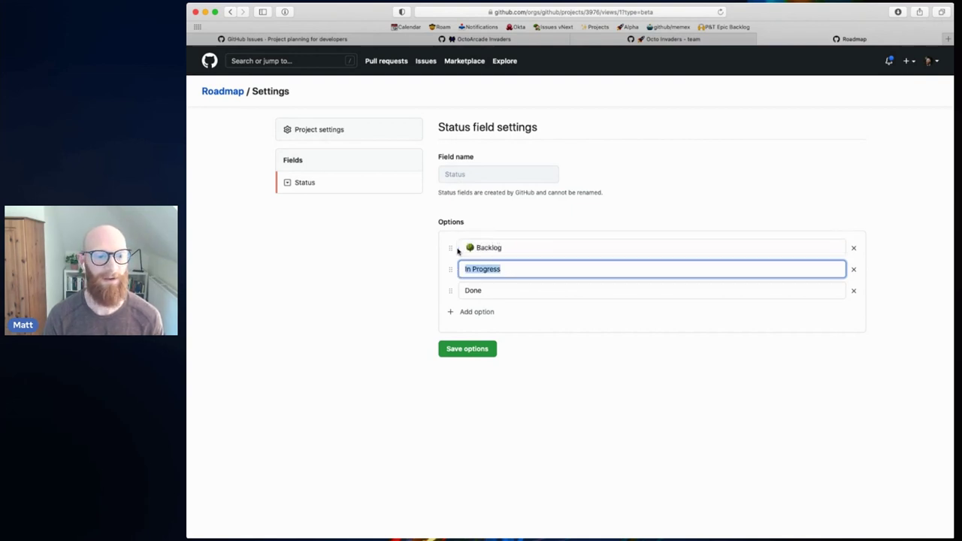
key(BackSpace)
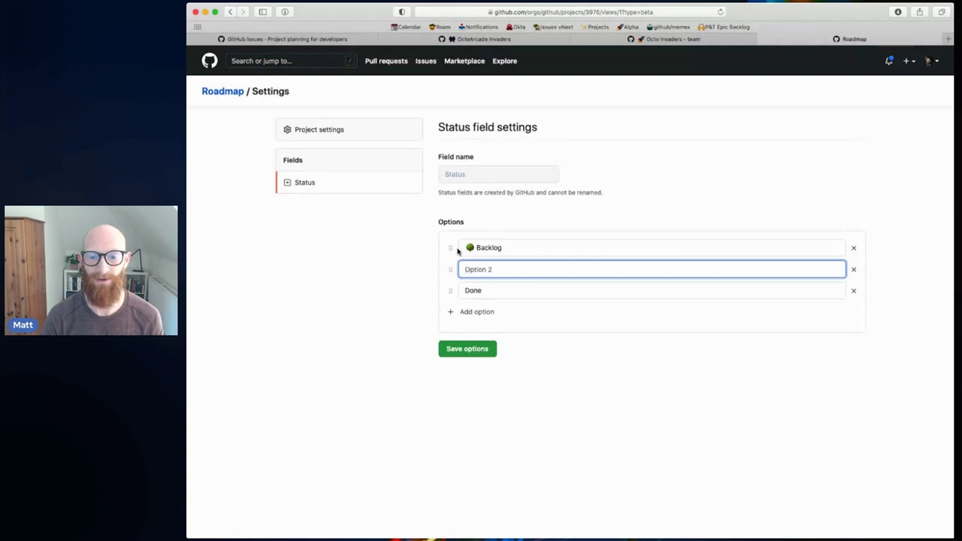
text(🎨)
text(Shapin)
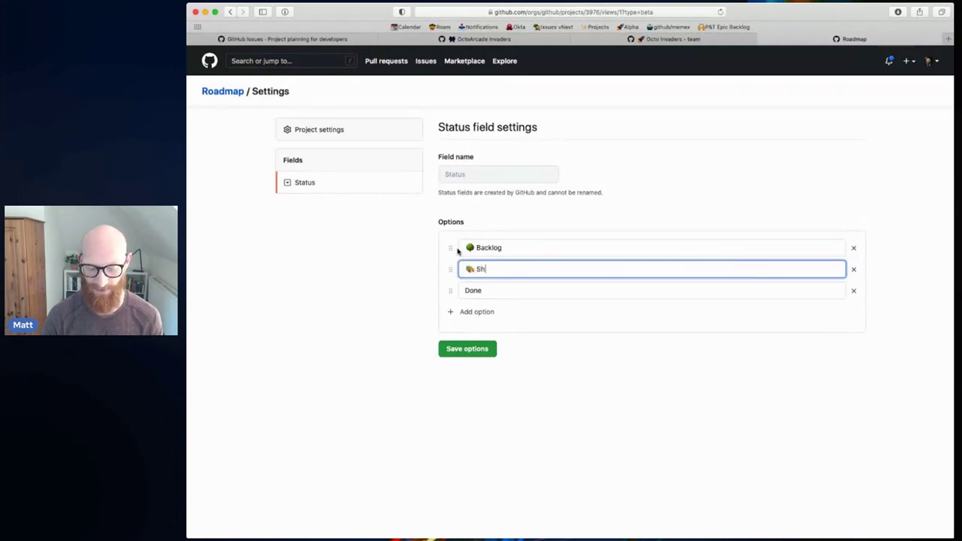
text(g)
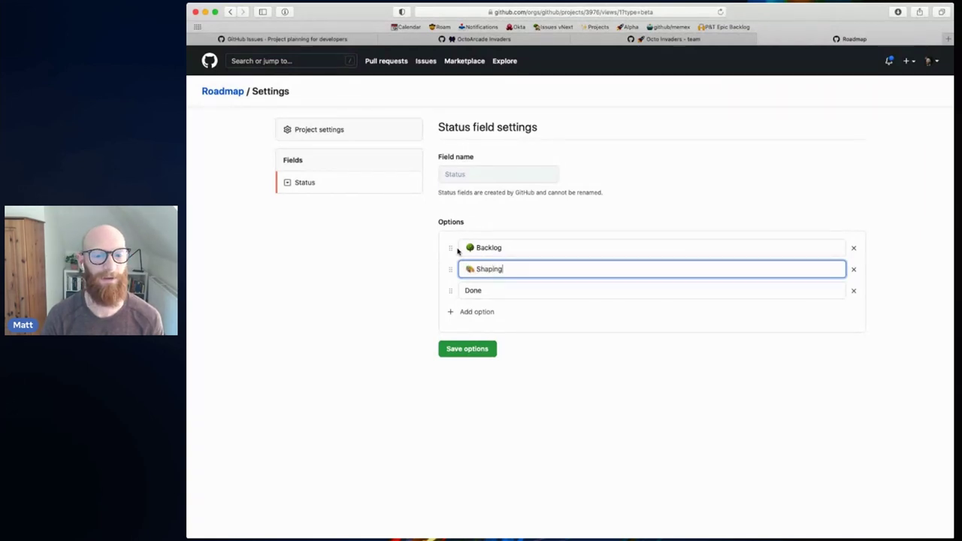
key(Tab)
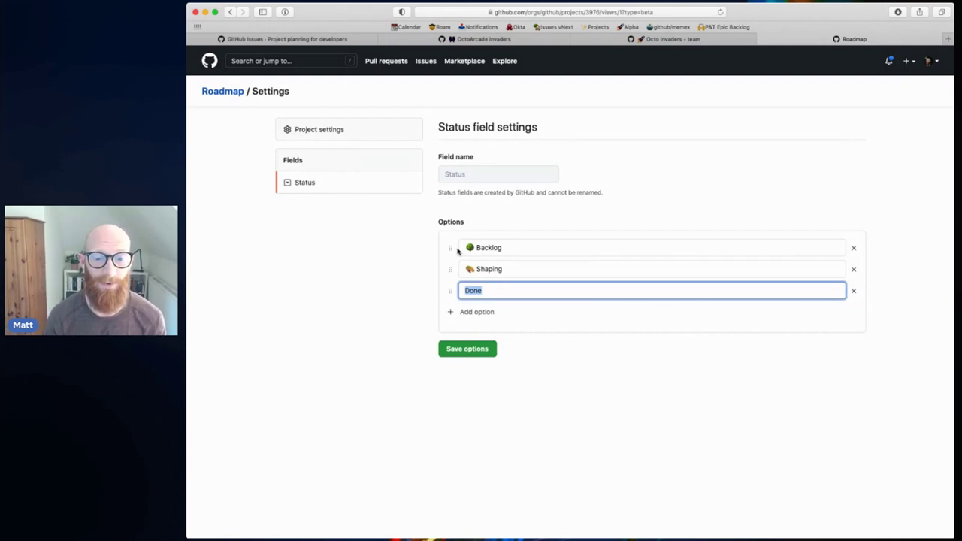
text(🏃)
text(I)
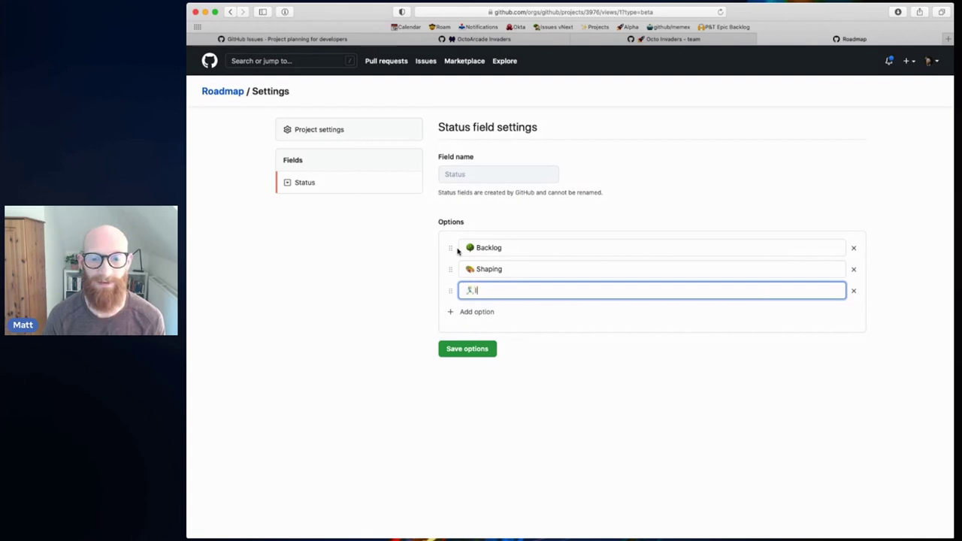
text(n progress)
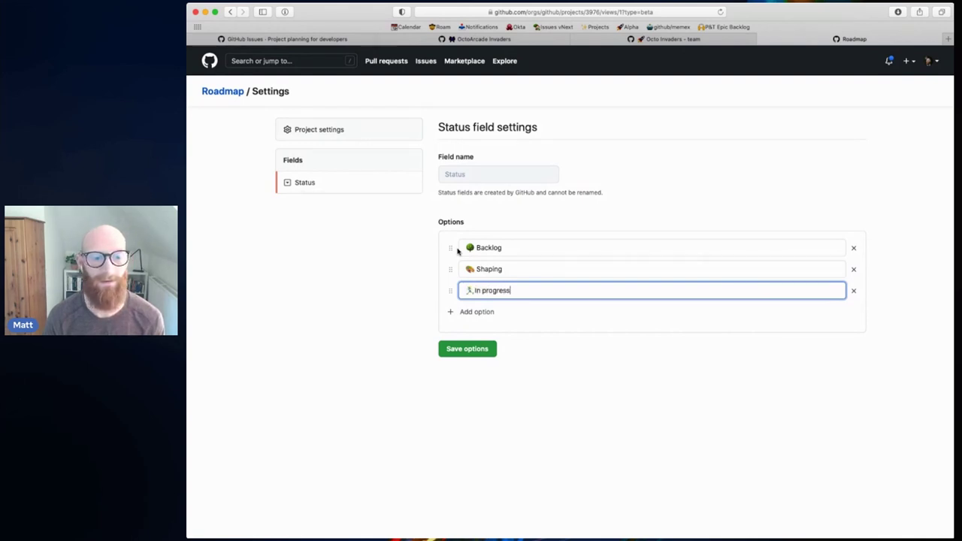
- Add a fourth Status option named "✅ Done", save the options, and return to the Roadmap table
key(Return)
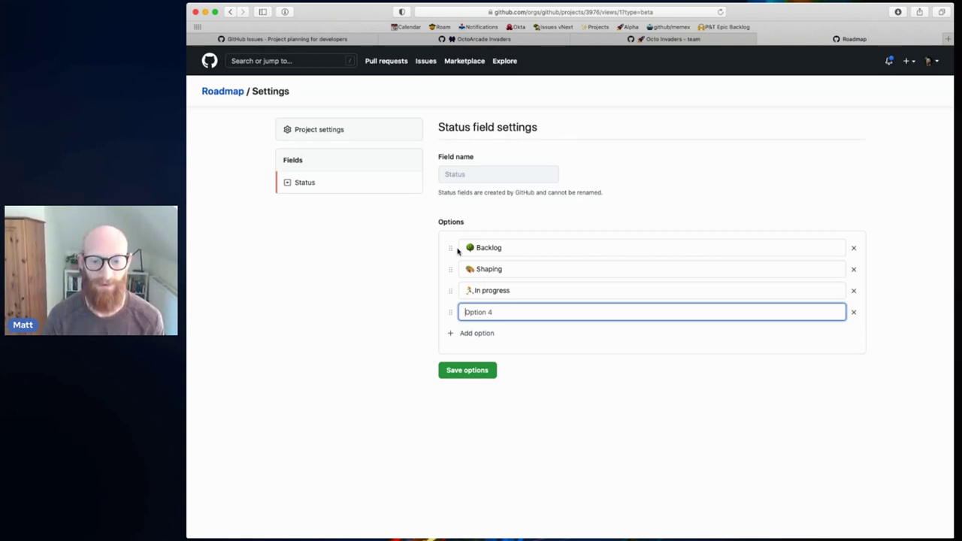
text(✅ Done)
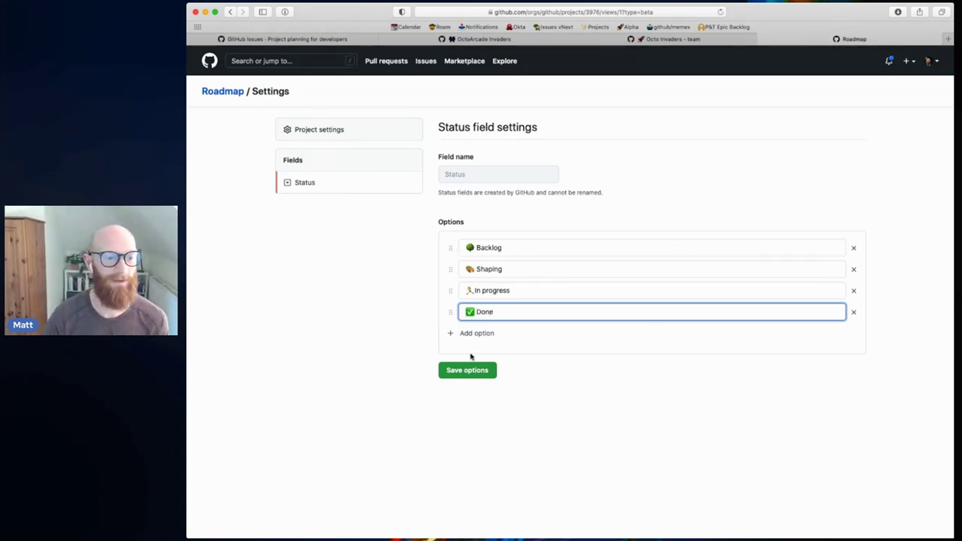
click(459, 376)
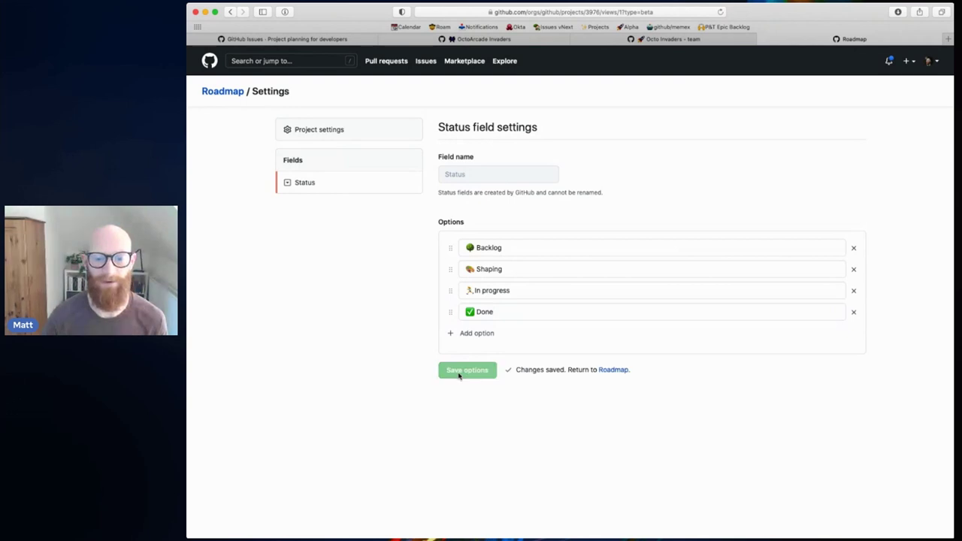
click(613, 371)
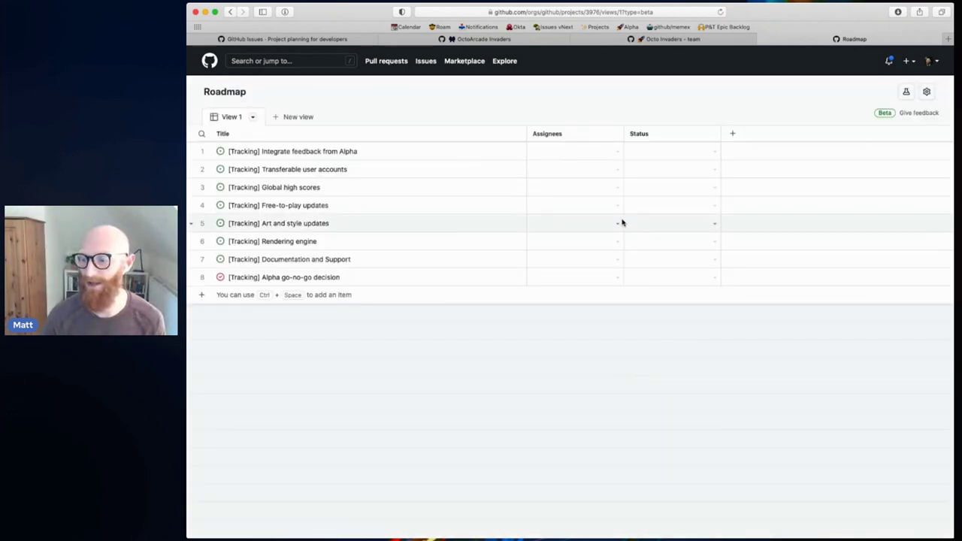
- Set the status of the Integrate feedback from Alpha and Transferable user accounts issues to In progress
click(656, 151)
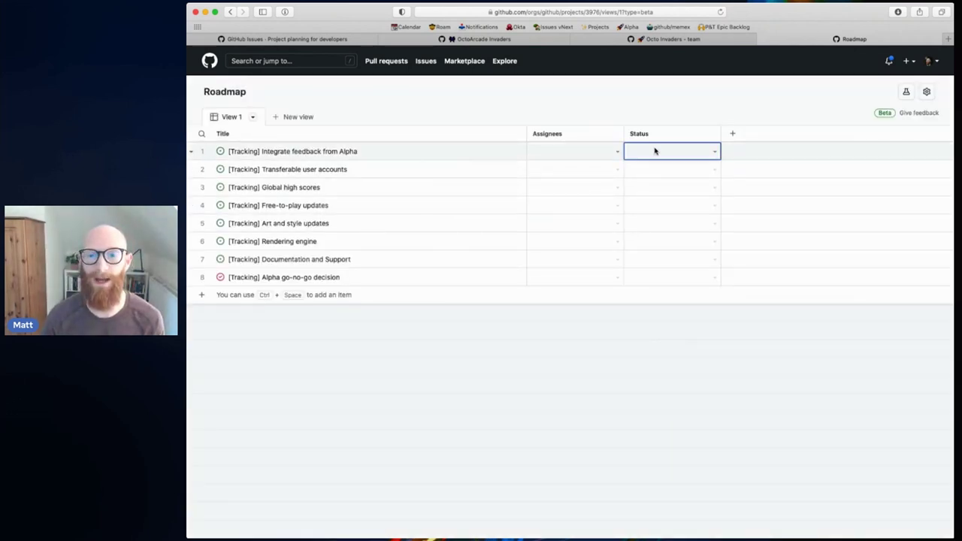
click(714, 153)
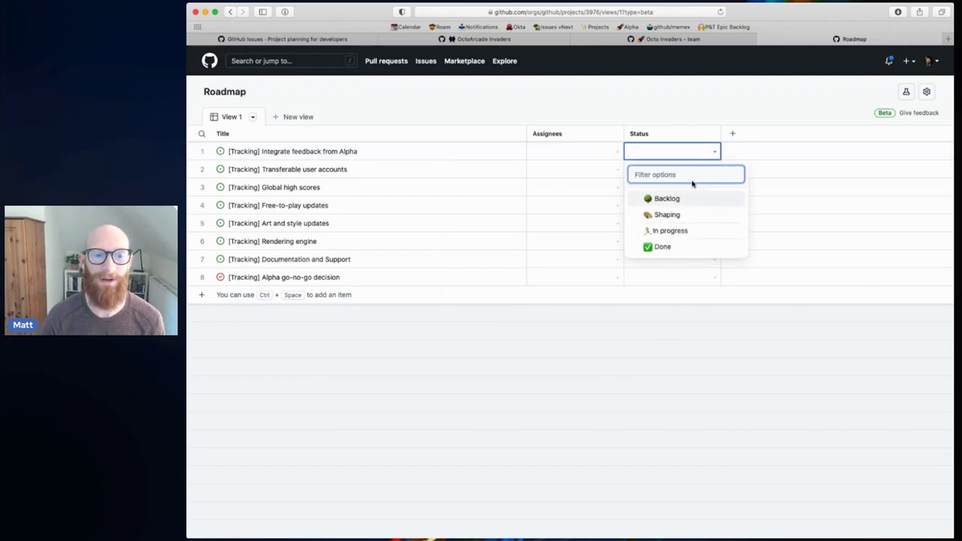
click(672, 230)
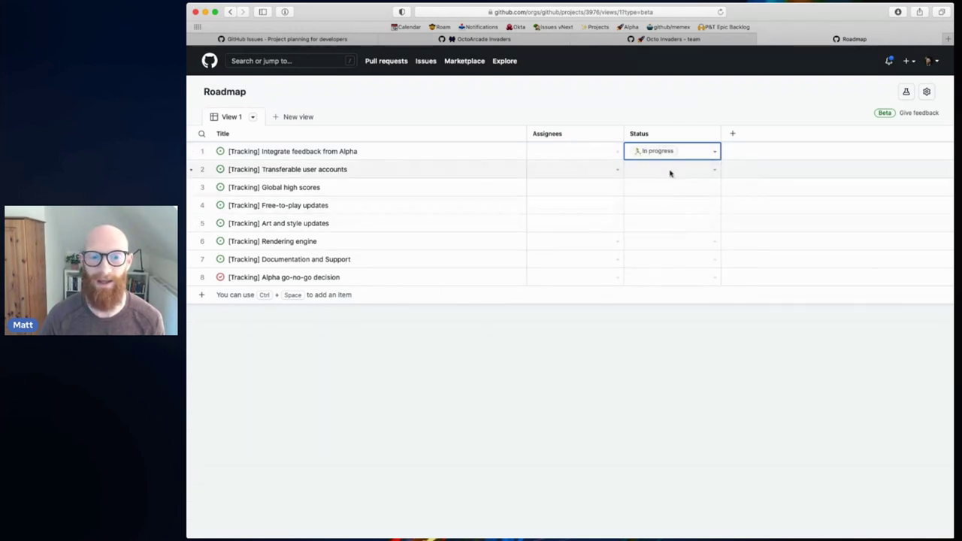
click(690, 171)
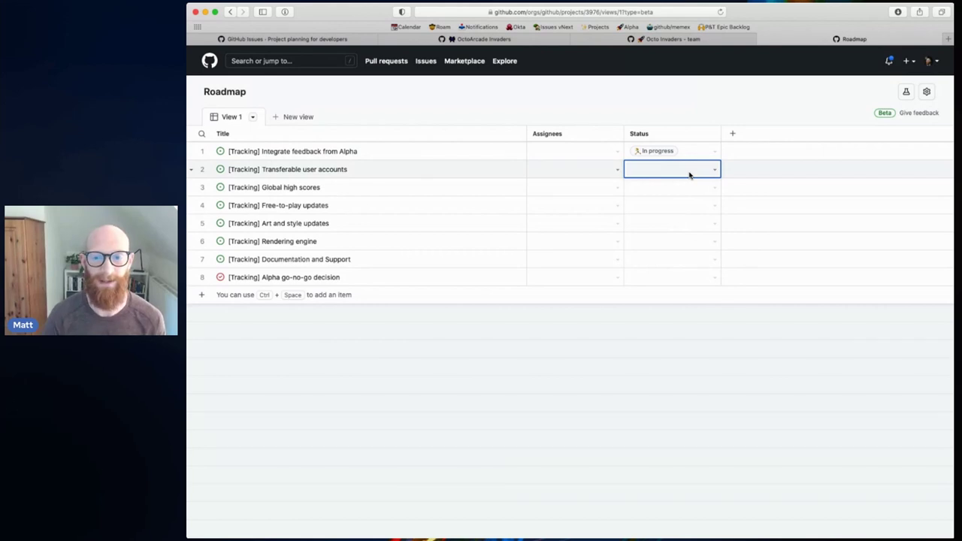
click(690, 173)
key(Down)
key(Down)
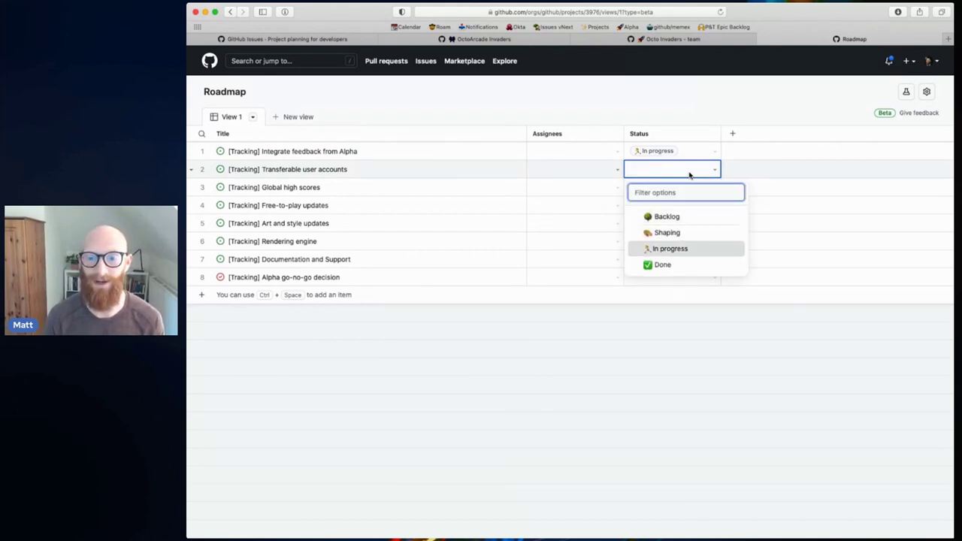
key(Return)
- Set the status of the Global high scores and Free-to-play updates issues to Backlog
key(Down)
key(Return)
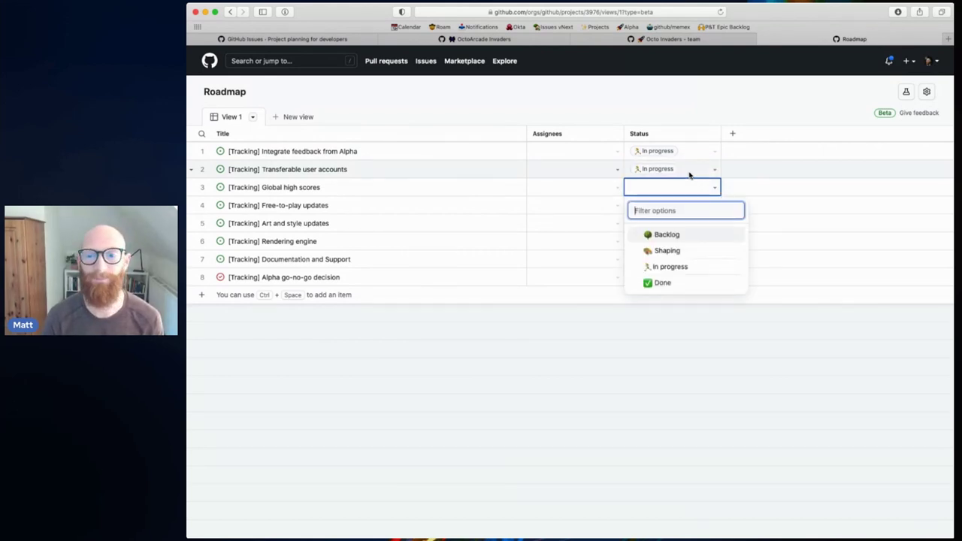
key(Return)
key(Return)
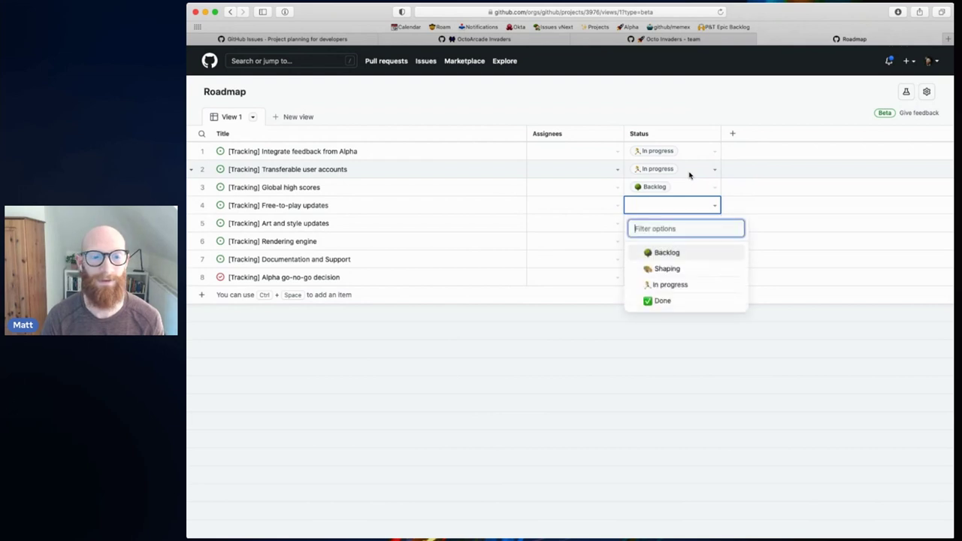
key(Return)
- Set the Art and style updates issue's status to Shaping and the Rendering engine issue's status to In progress
key(Return)
key(Down)
key(Return)
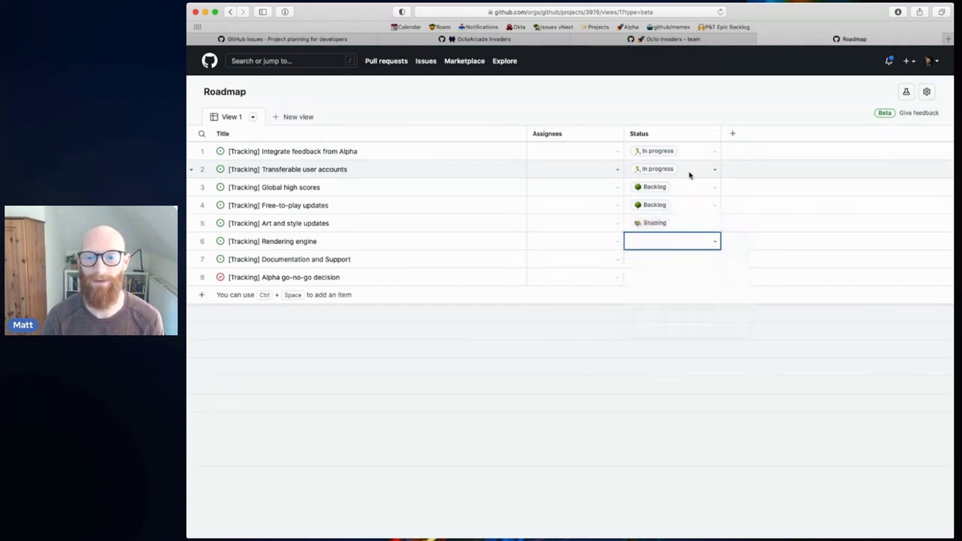
key(Return)
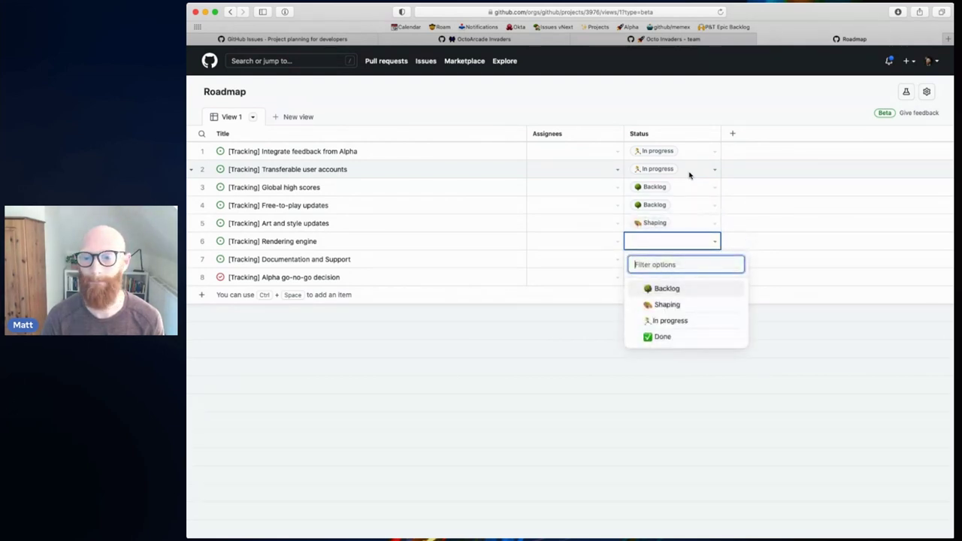
key(Down)
key(Down)
key(Return)
- Set the status of the Documentation and Support tracking issue to Backlog
key(Down)
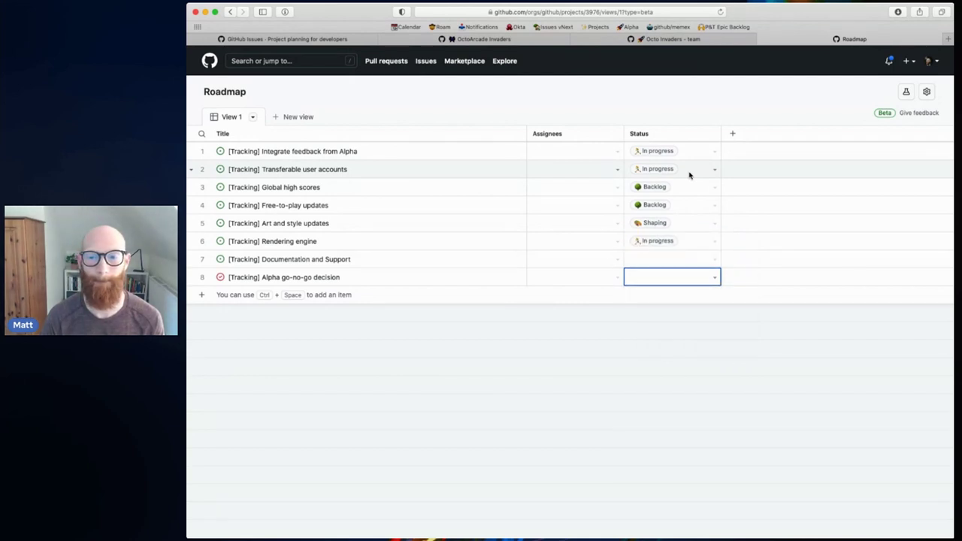
key(Up)
key(Return)
key(Down)
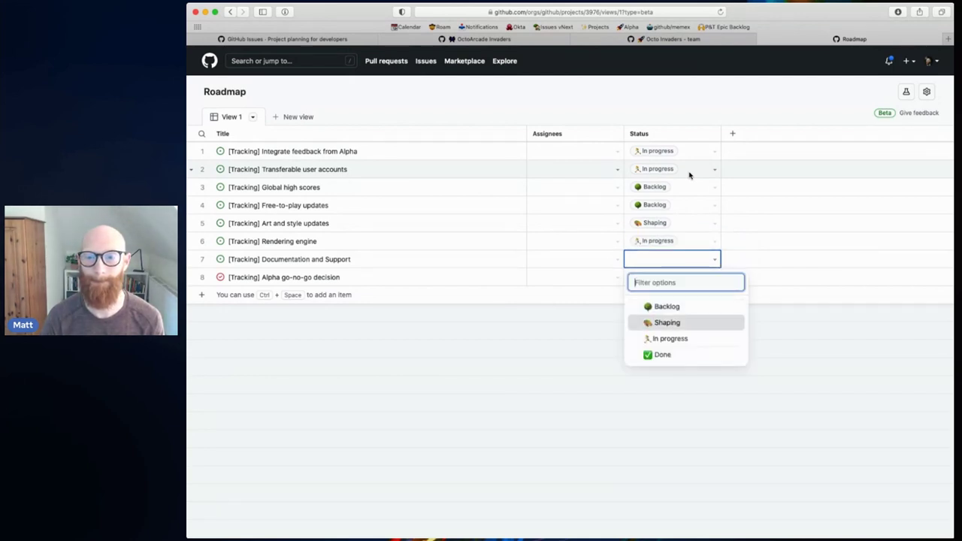
key(Up)
key(Return)
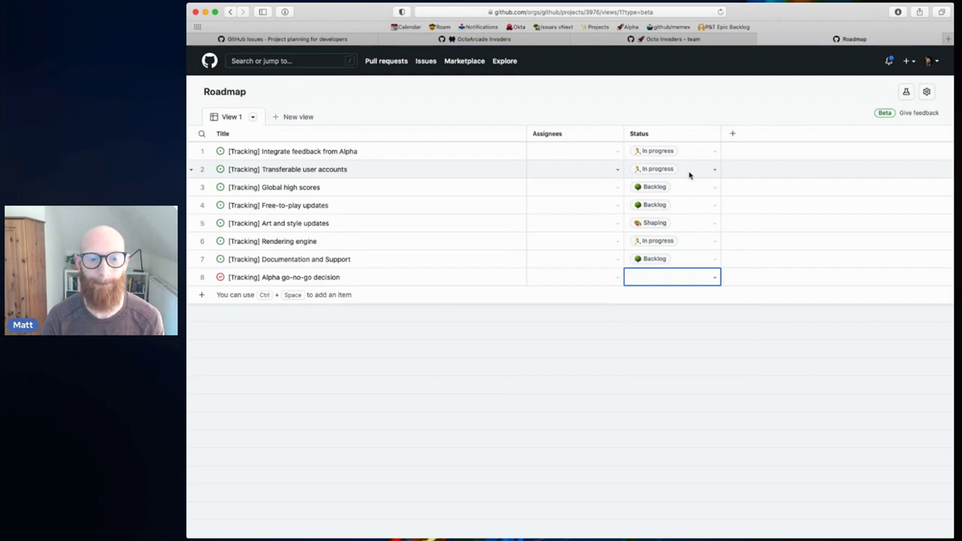
- Set the status of the Alpha go-no-go decision tracking issue to Done and leave the table cells
key(Return)
key(Down)
key(Down)
key(Down)
key(Return)
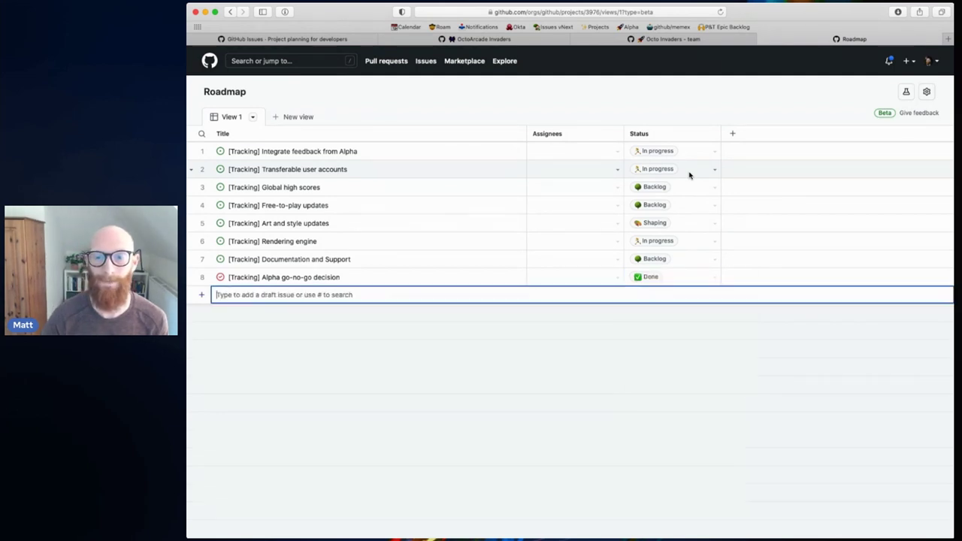
click(578, 376)
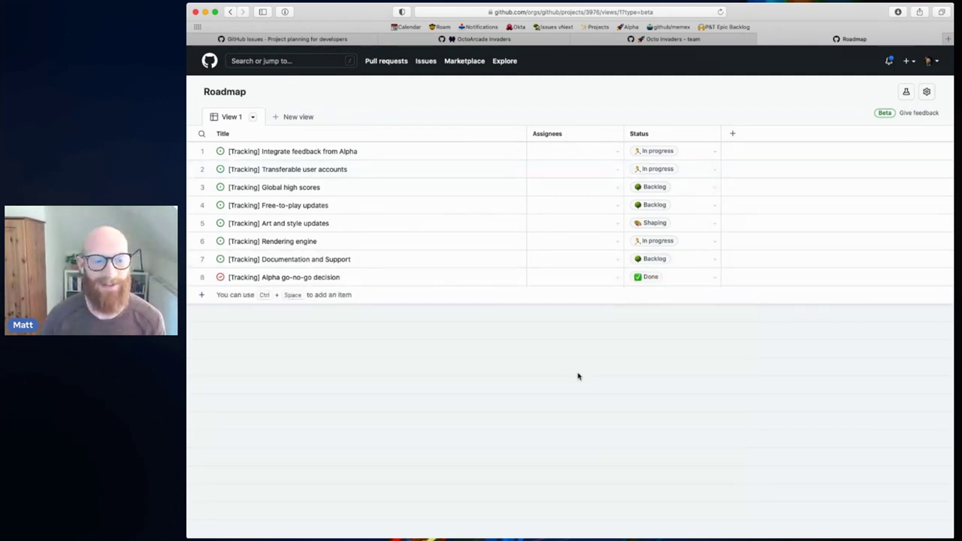
- Assign the first suggested person to Integrate feedback from Alpha and the second suggested person to Transferable user accounts
click(586, 154)
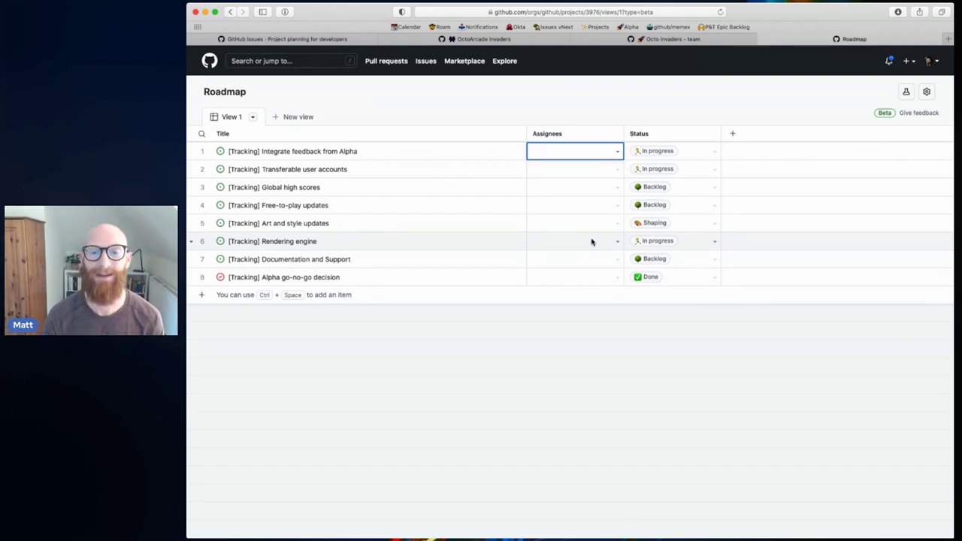
key(Return)
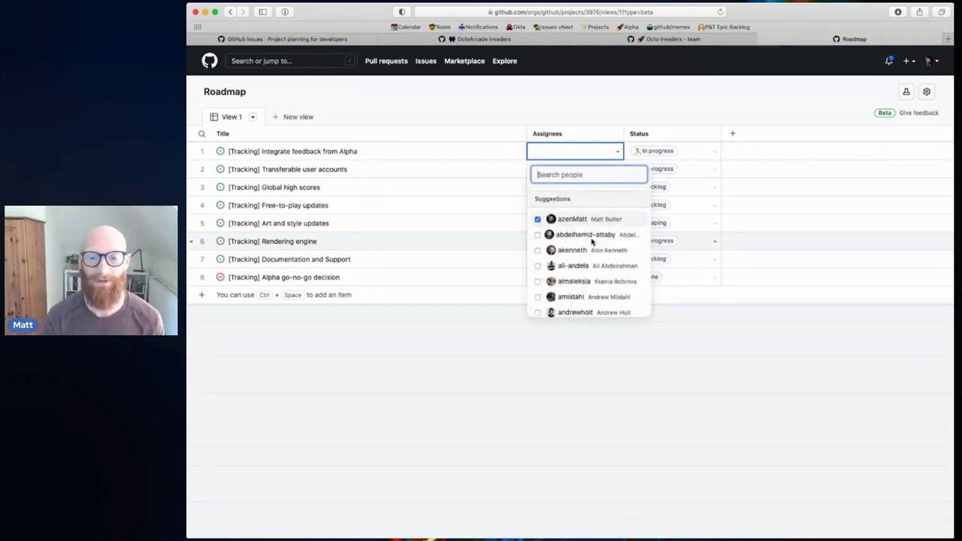
key(Escape)
key(Down)
key(Return)
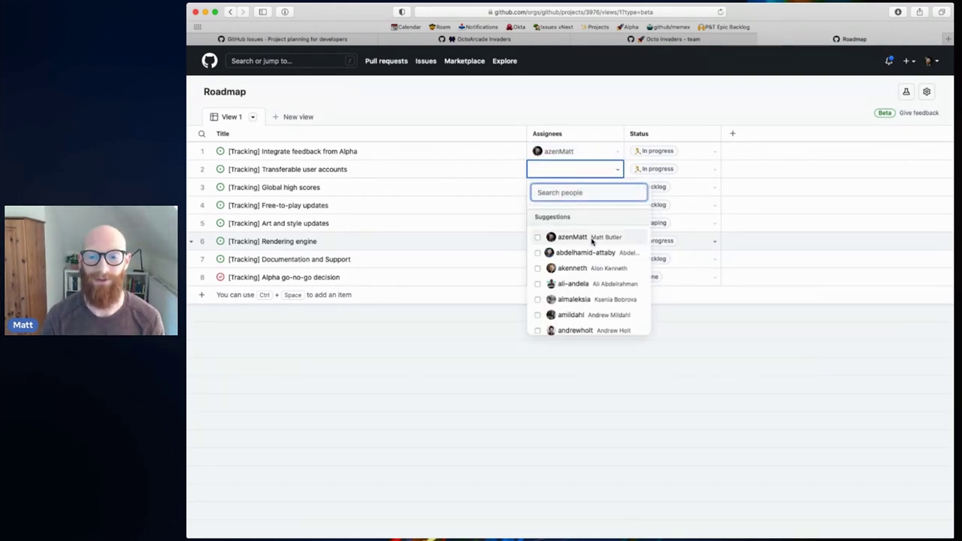
key(Down)
key(Return)
key(Escape)
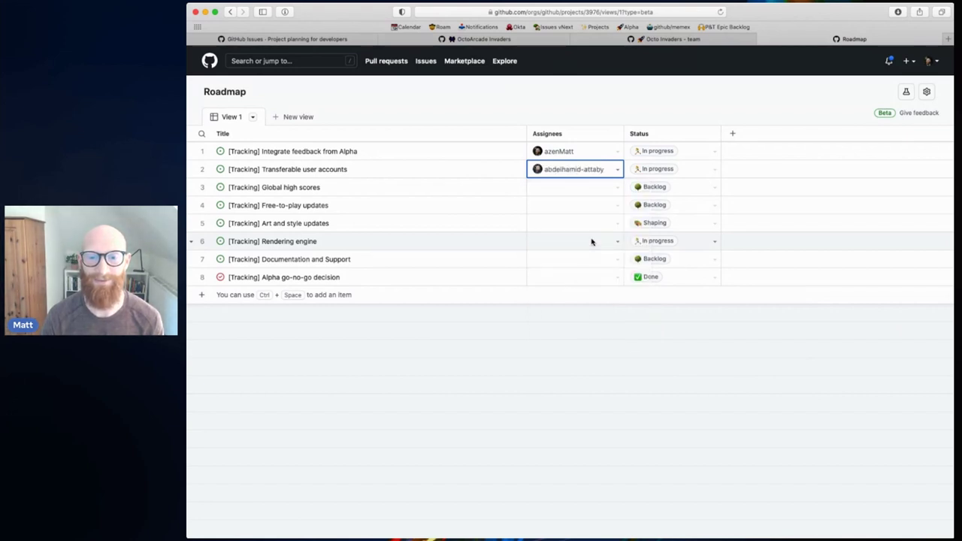
- Search for a colleague by name and assign the first match to the Global high scores tracking issue
key(Down)
key(Return)
text(lere)
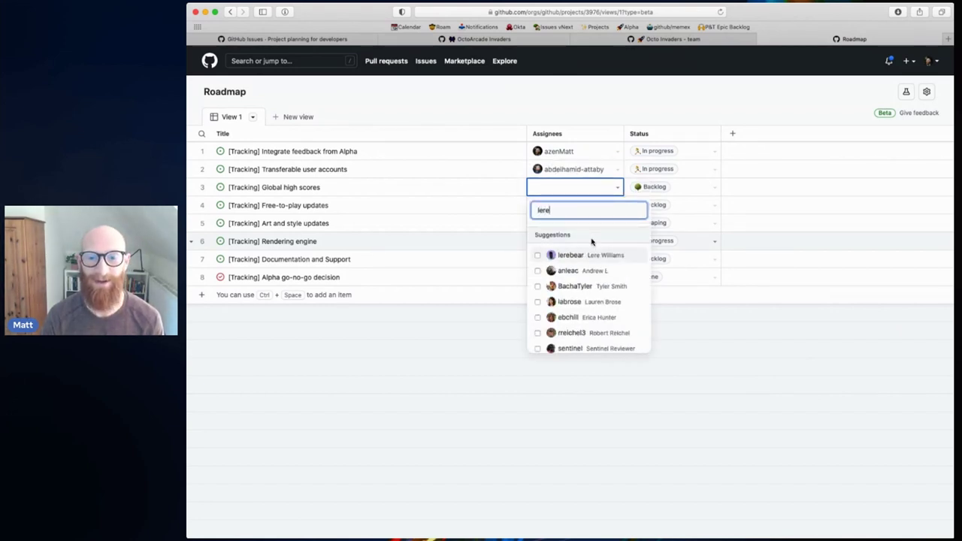
key(Return)
key(Escape)
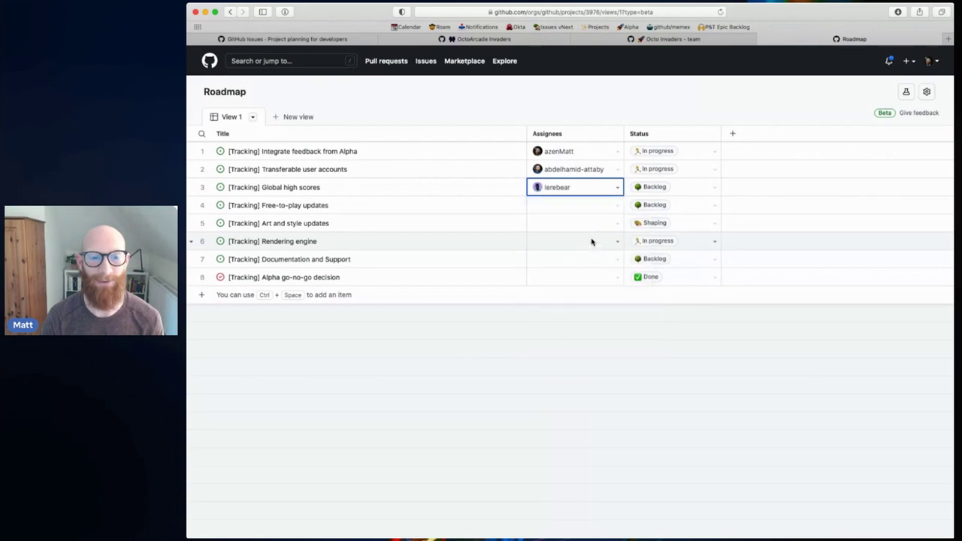
- Find another colleague by first name and assign the top match to the Free-to-play updates tracking issue
key(Down)
key(Return)
text(dustin)
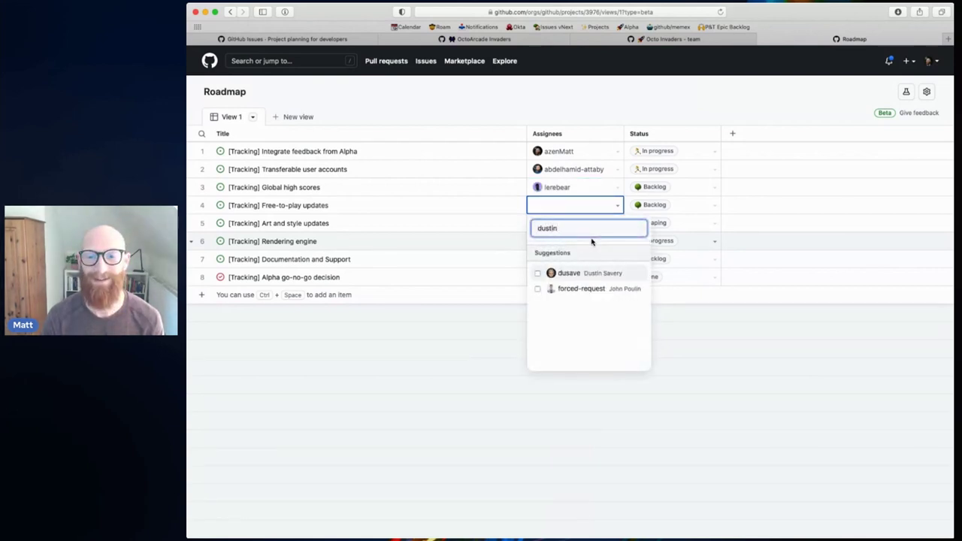
key(Down)
key(Up)
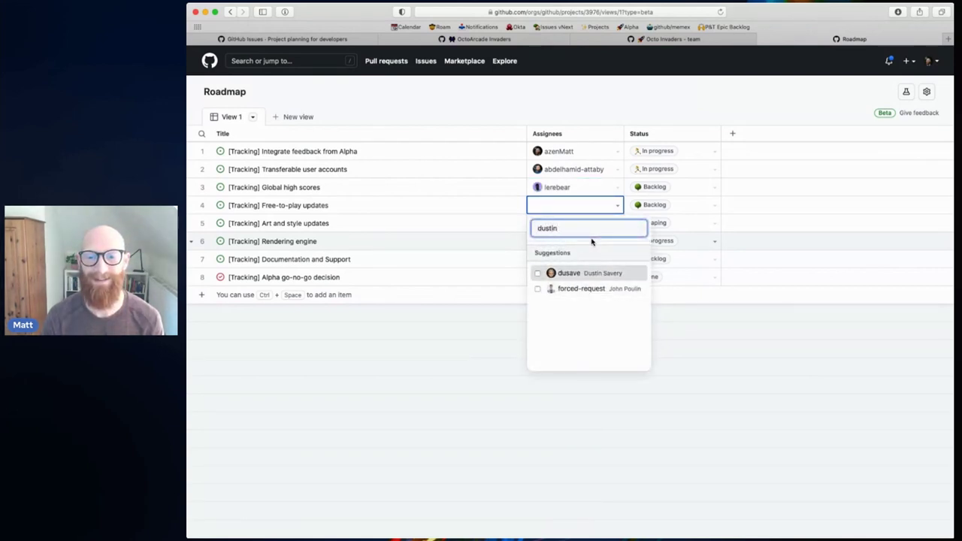
key(Return)
key(Escape)
- Assign the first person matching a name search to the Art and style updates tracking issue
key(Down)
key(Return)
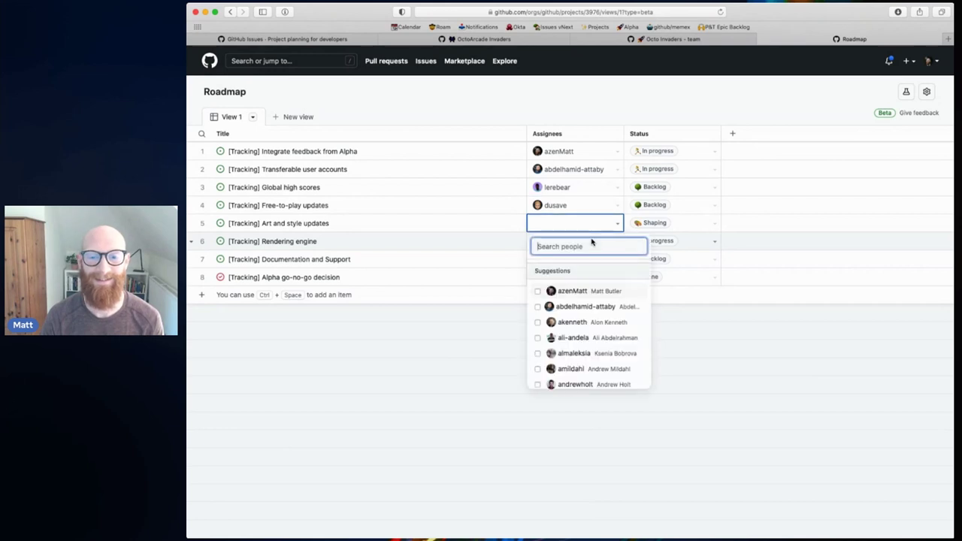
text(aric)
key(Return)
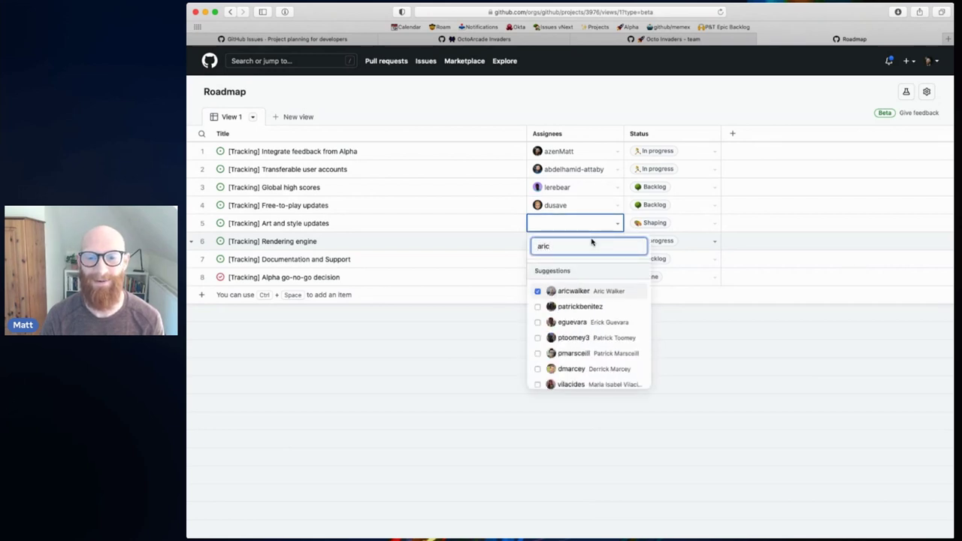
key(Escape)
- Assign the first suggested person to the Rendering engine tracking issue
key(Down)
key(Return)
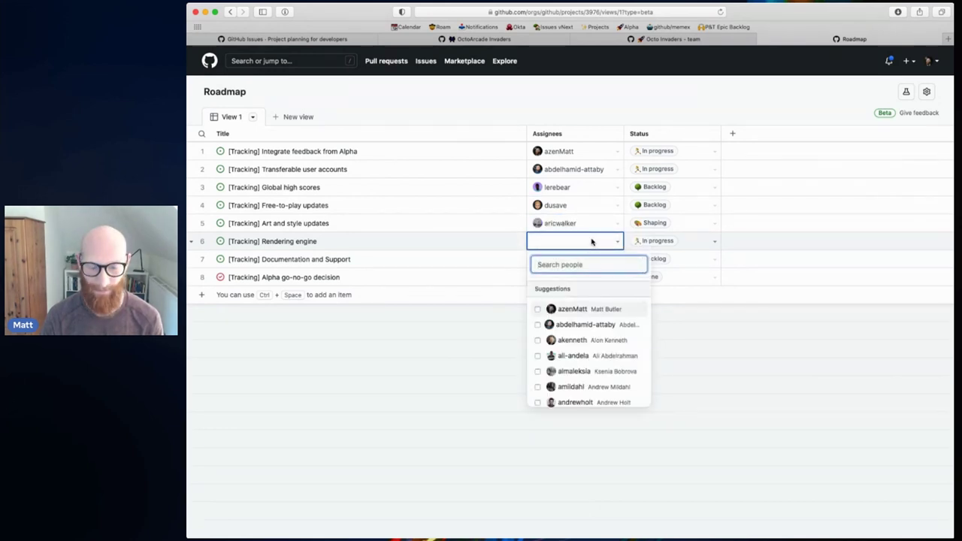
key(Return)
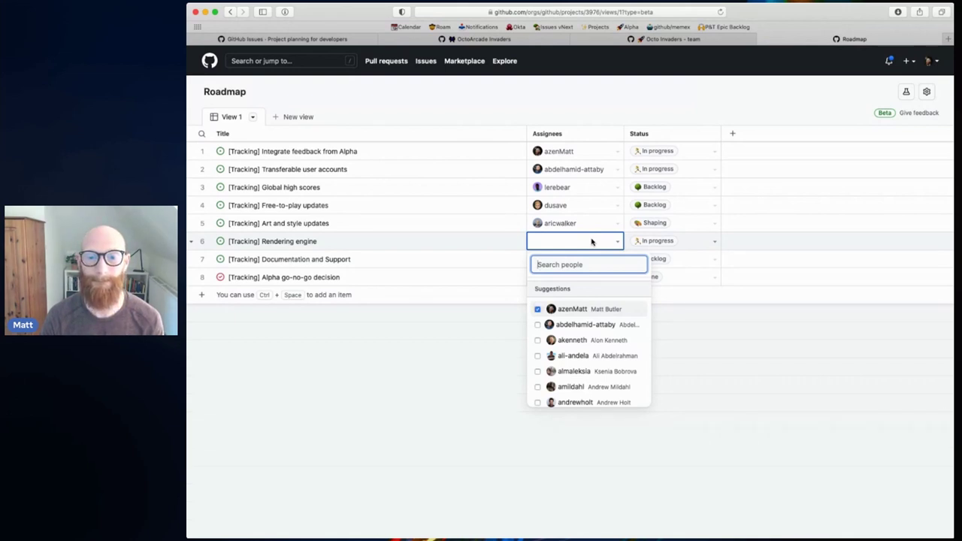
key(Escape)
- Search for a colleague by username and assign the first match to the Documentation and Support tracking issue
key(Down)
key(Return)
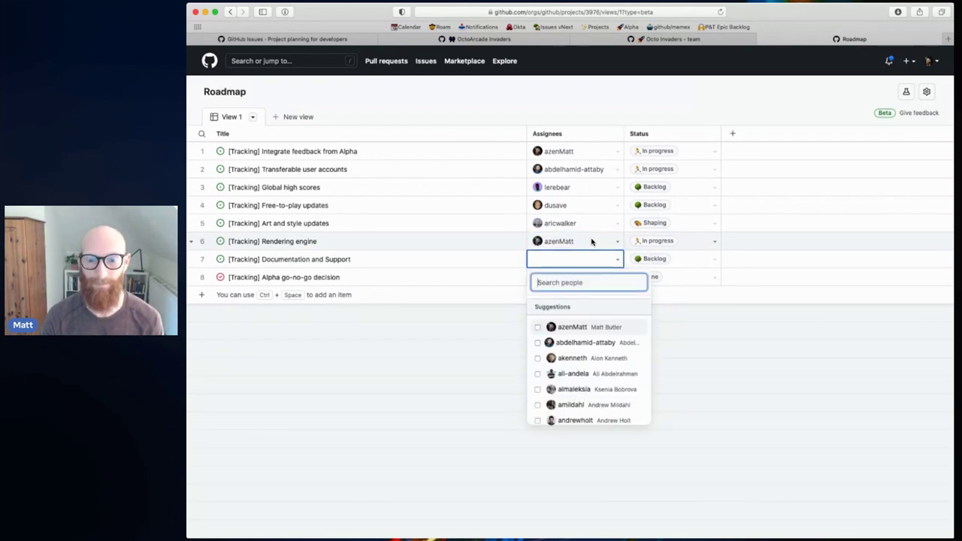
text(kei)
key(Return)
key(Escape)
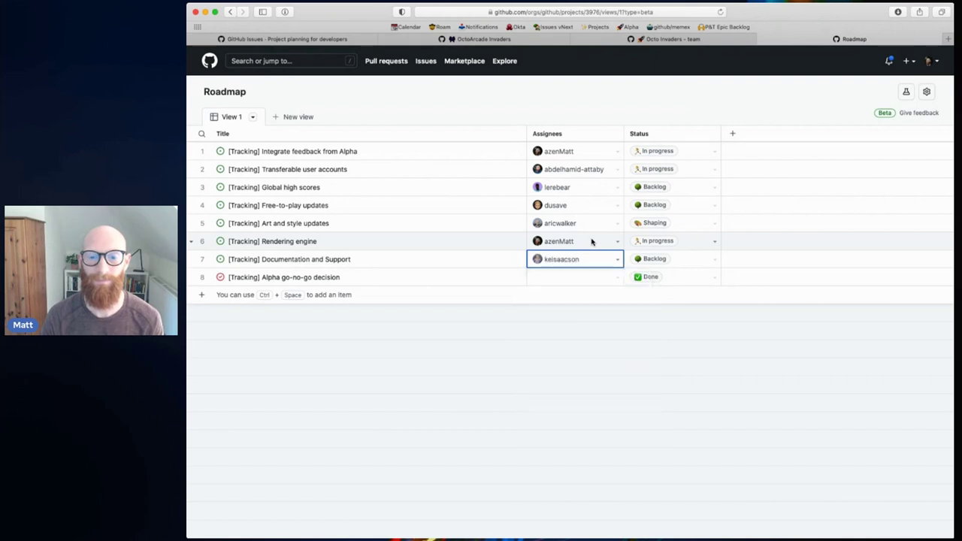
- Assign the first person matching a name search to the Alpha go-no-go decision tracking issue
key(Down)
key(Return)
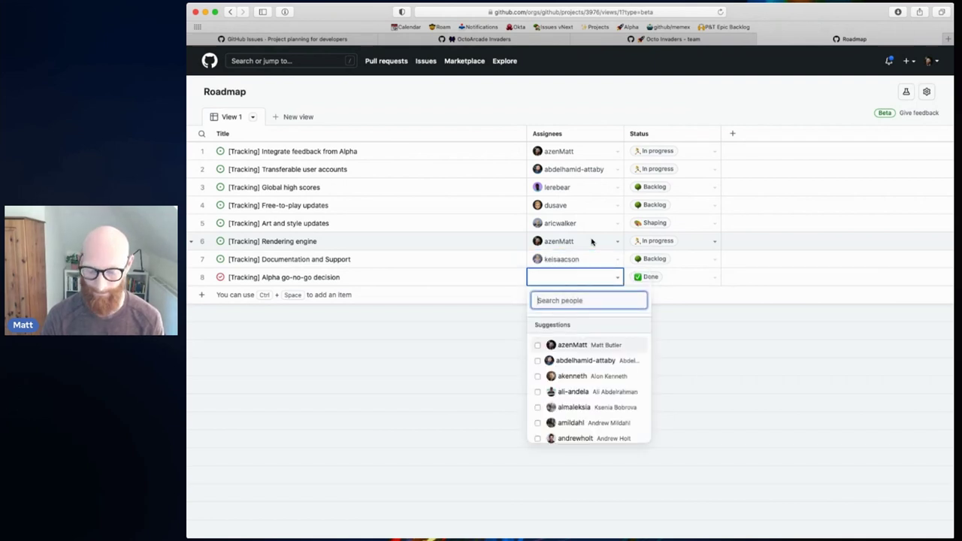
text(luke)
key(Return)
key(Escape)
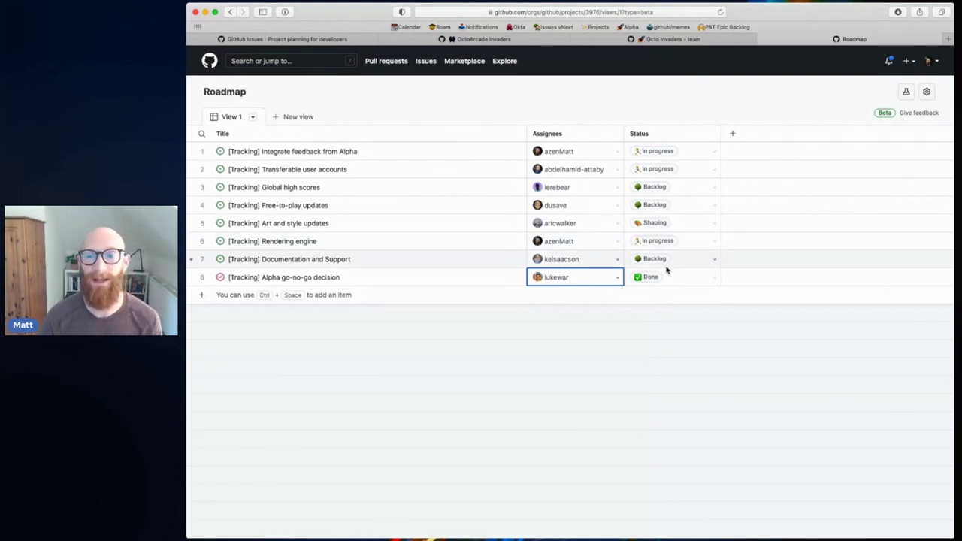
- Start a new project field named Progress and set its type to Single select
click(737, 112)
click(734, 133)
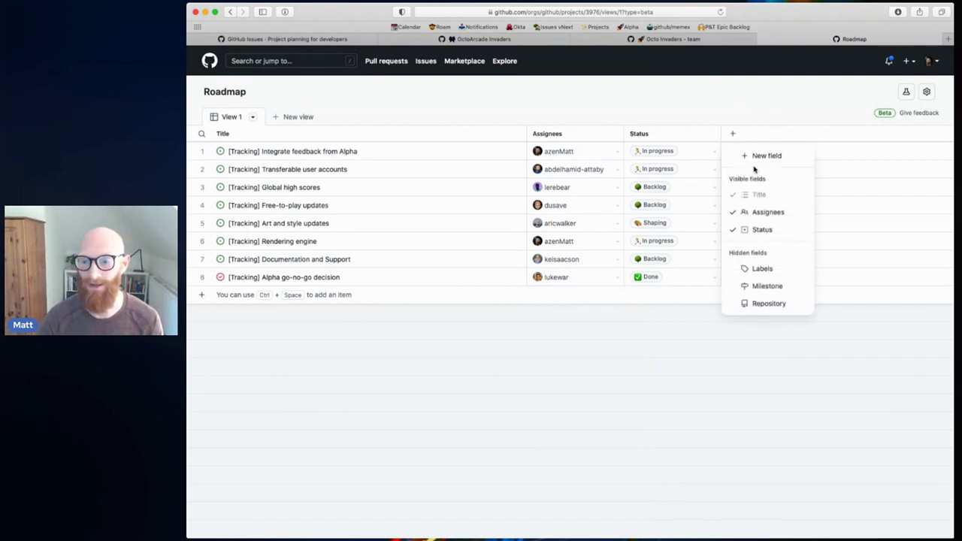
click(758, 156)
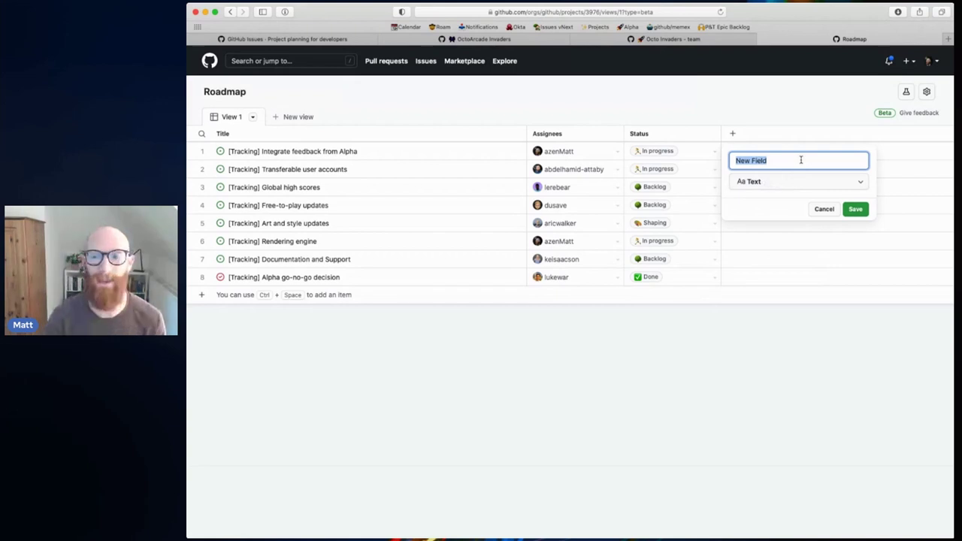
text(Progress)
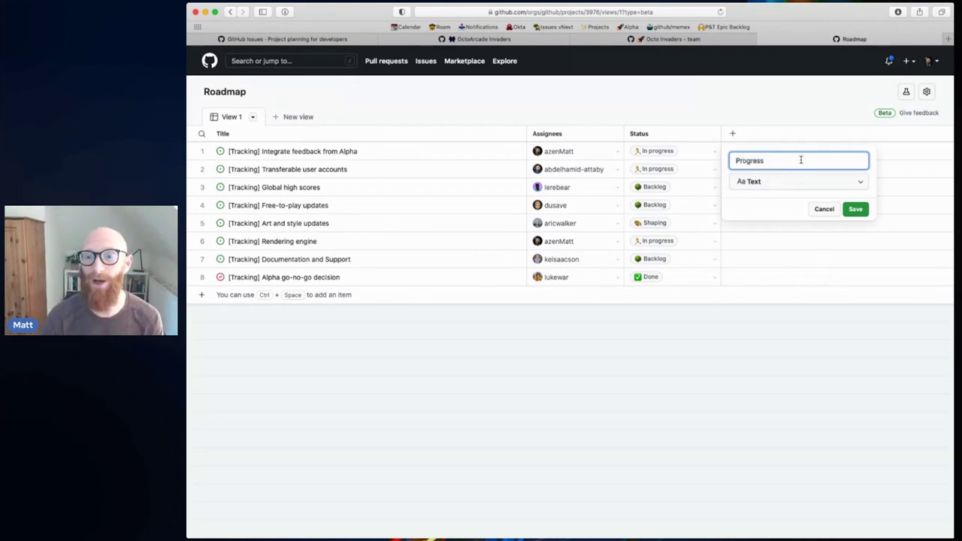
click(782, 184)
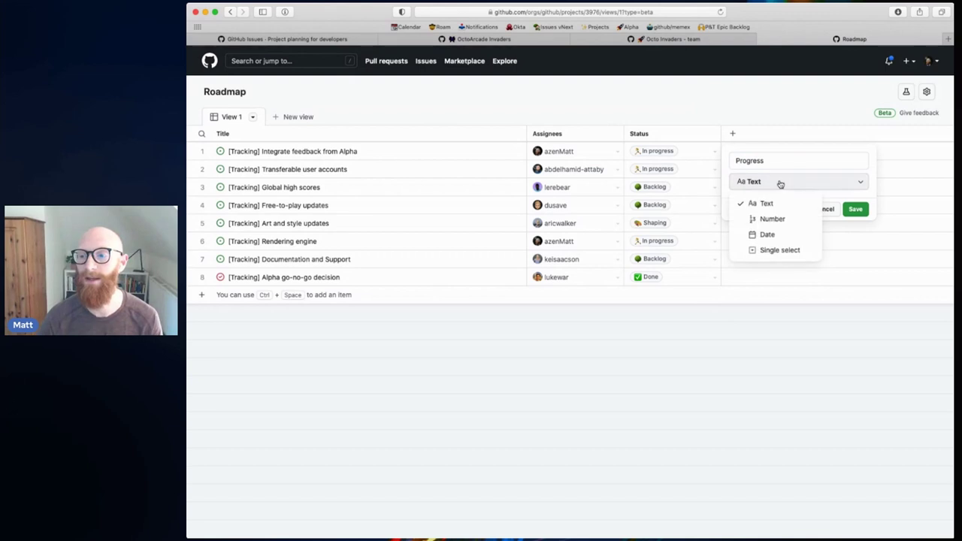
click(774, 250)
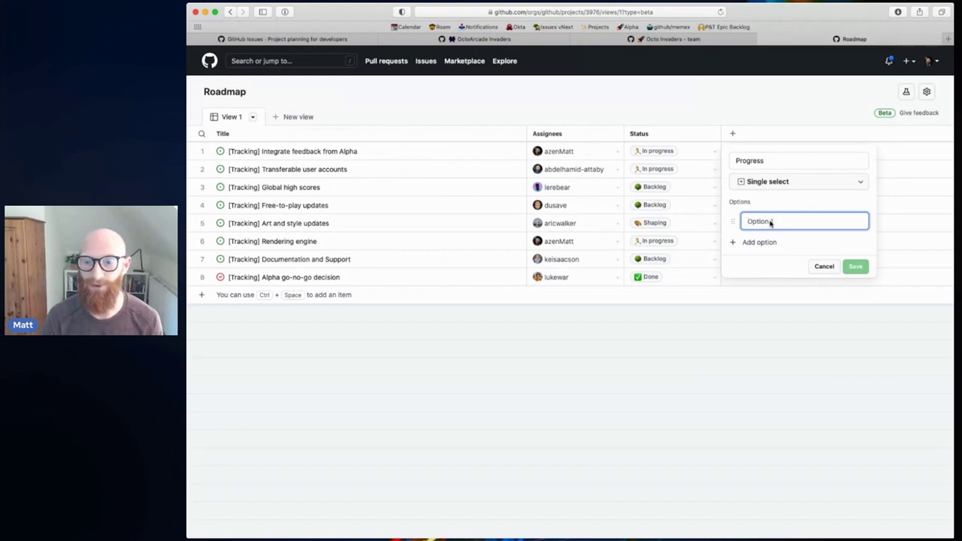
- Enter "🚨 Blocked" and "⚠️ At risk" as the first two options of the Progress field
text(🟥)
text(Blocked)
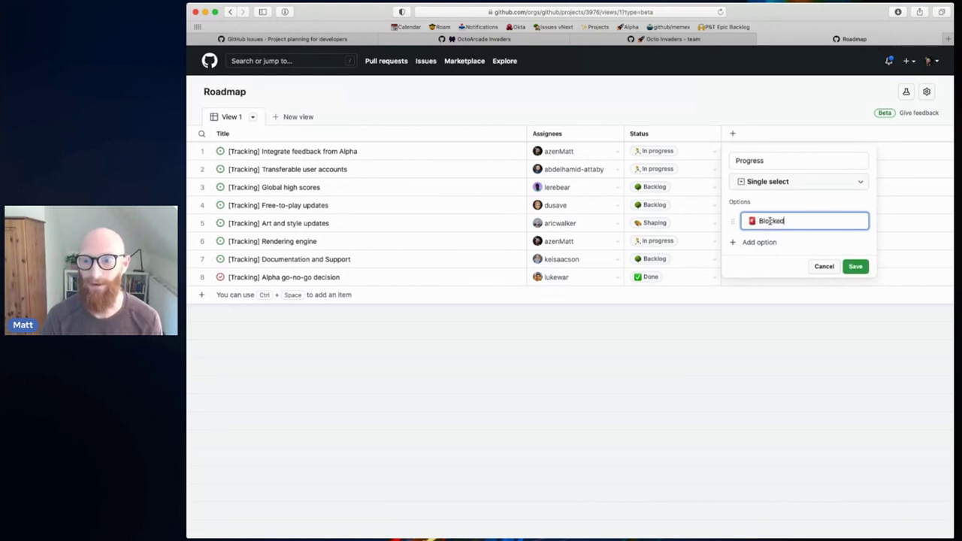
key(Return)
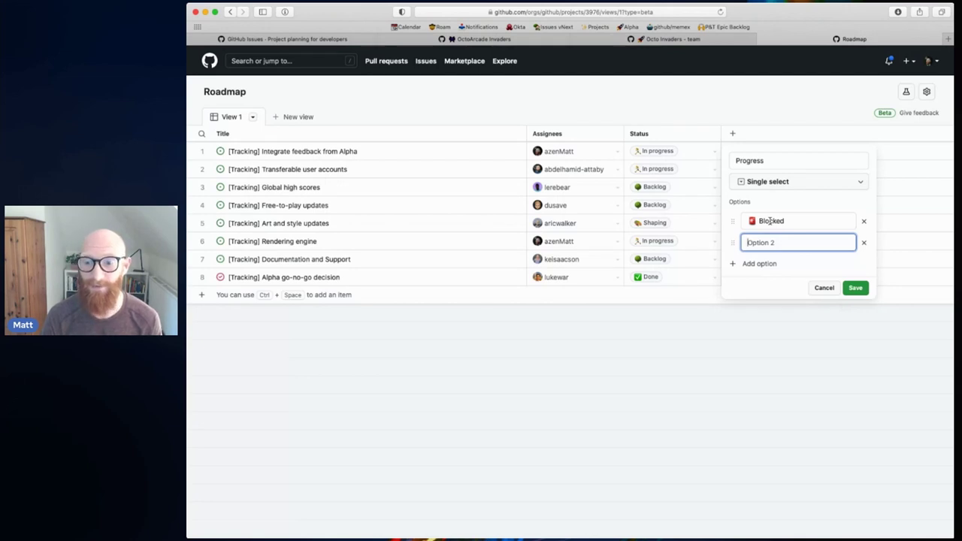
text(⚠️ At risk)
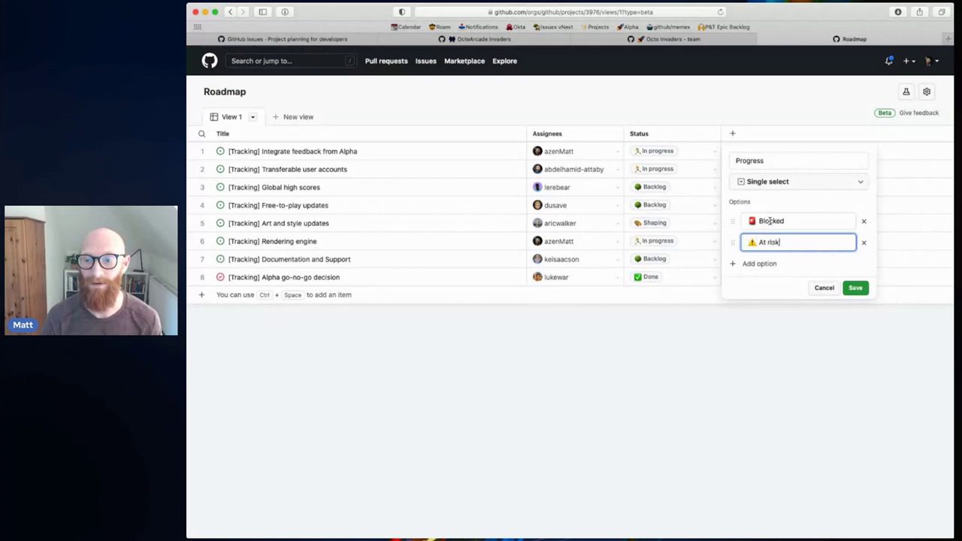
key(Return)
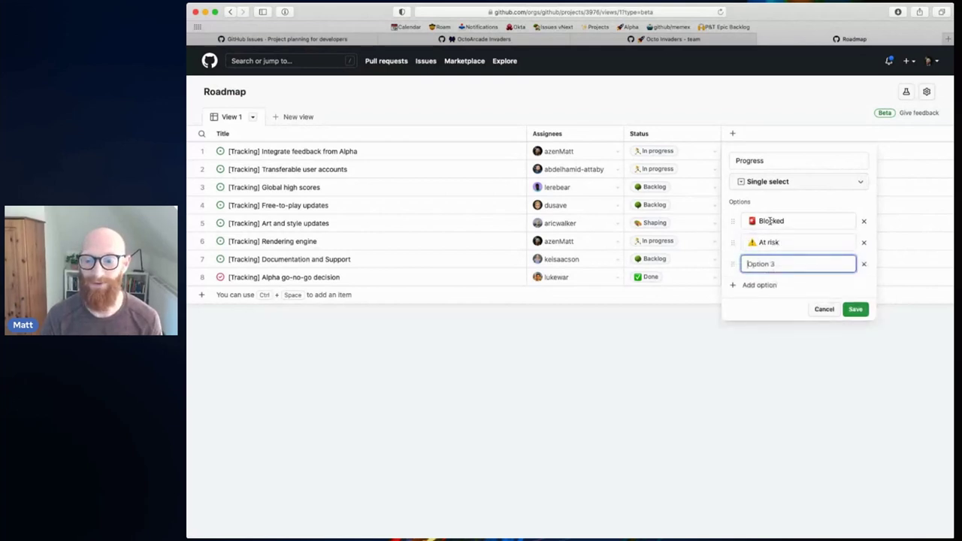
- Enter "🟢 On track" and "🚀 Shipped" as the third and fourth options of the Progress field
text(🟢 )
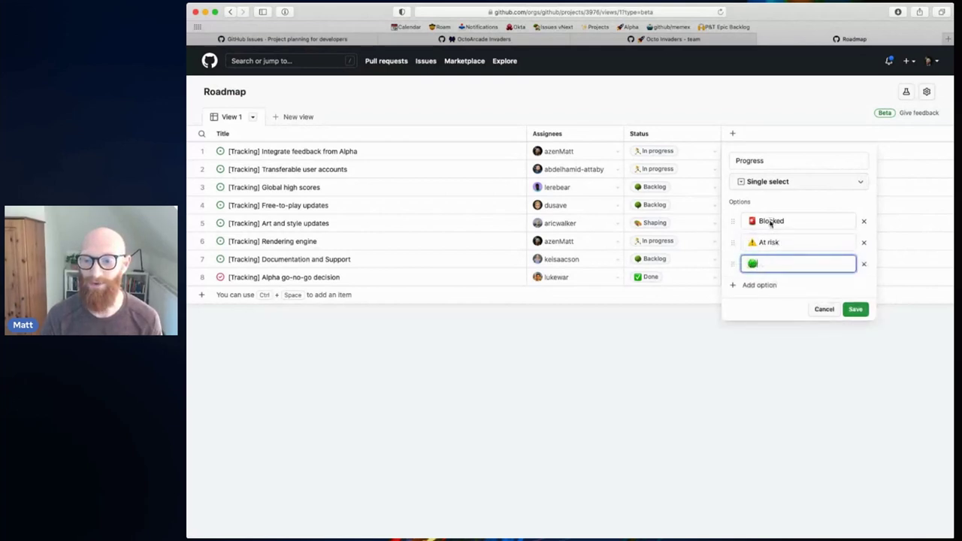
text(On track)
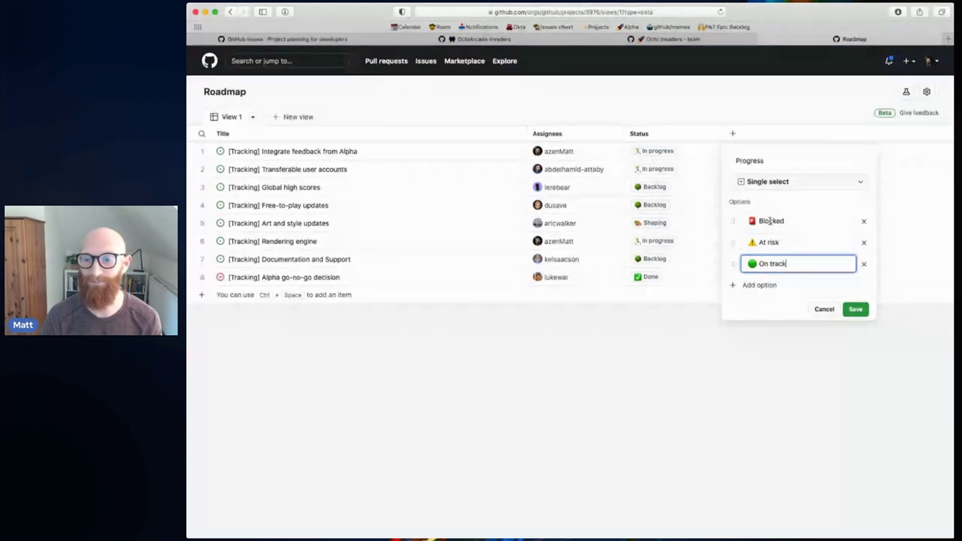
key(Return)
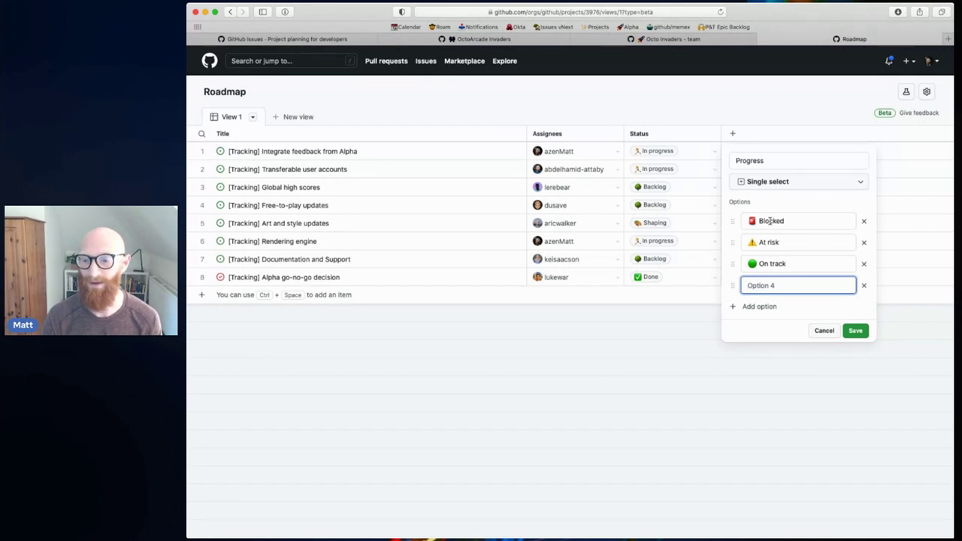
text(🚀 )
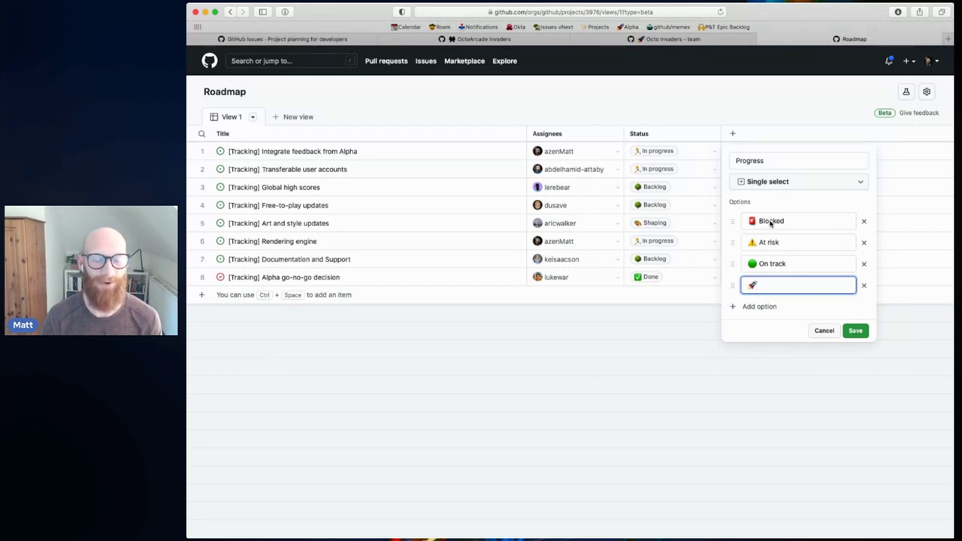
text(Shipped)
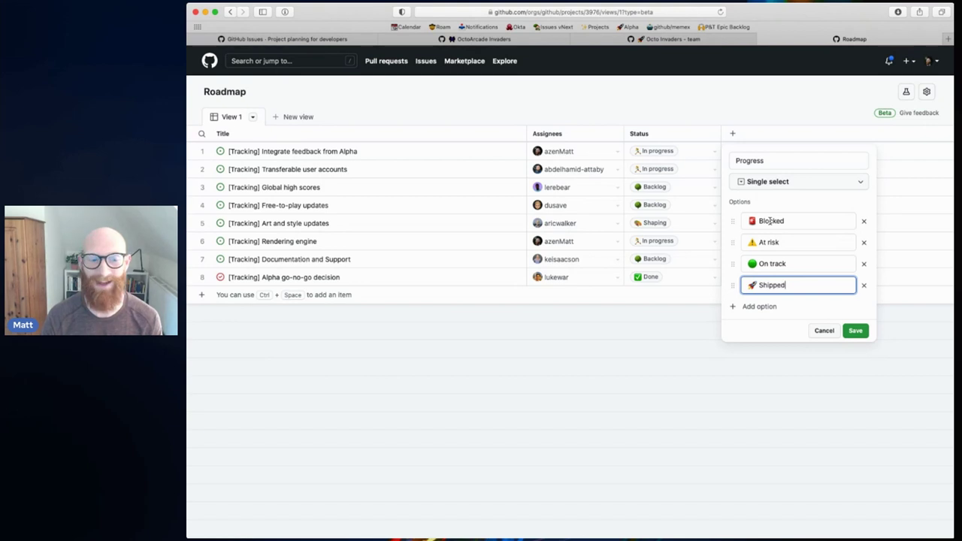
key(Return)
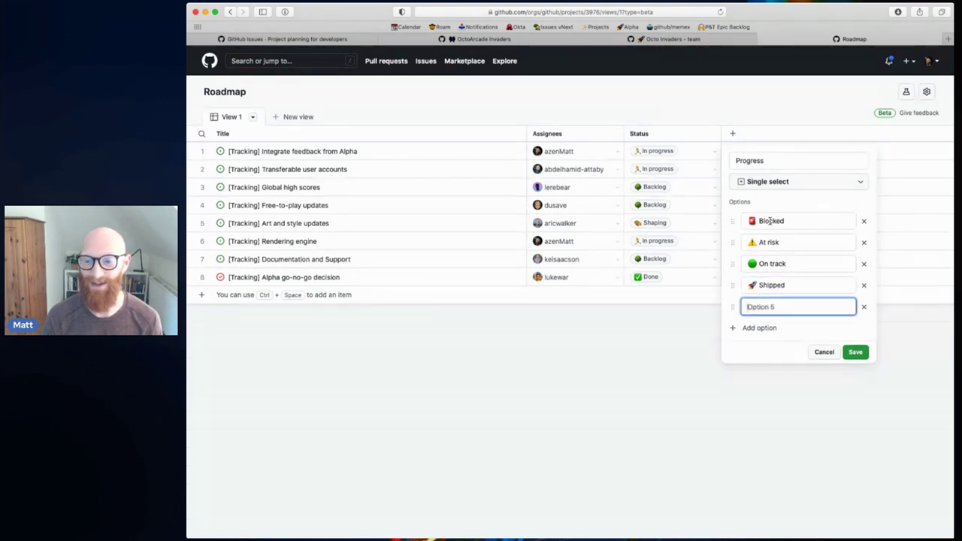
- Enter "⏸️ Paused" as the fifth Progress option and save the new field
text(⏸️)
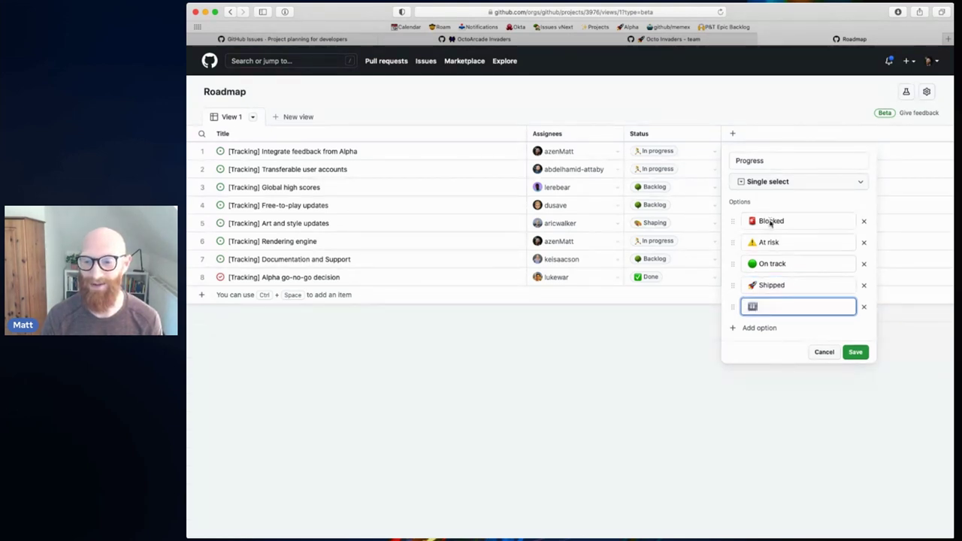
text( Paused)
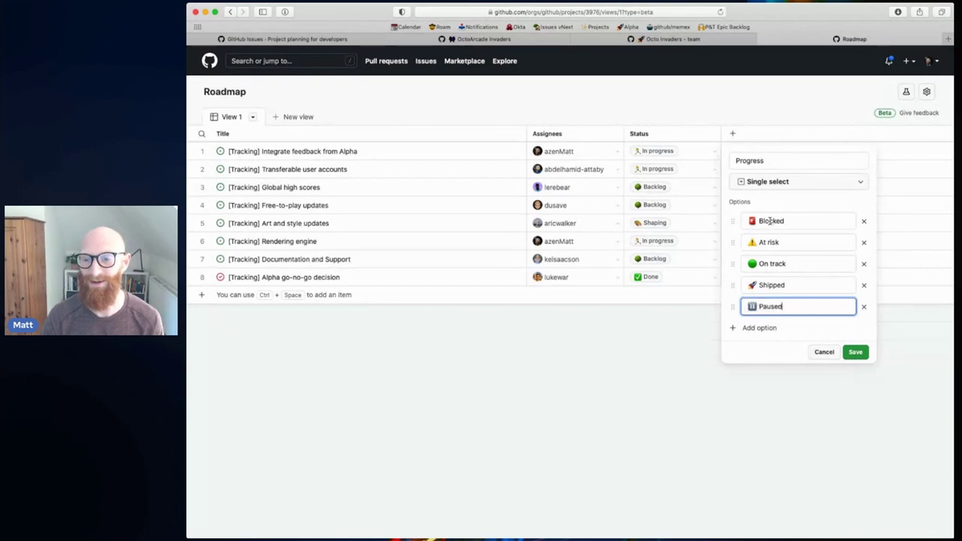
click(855, 352)
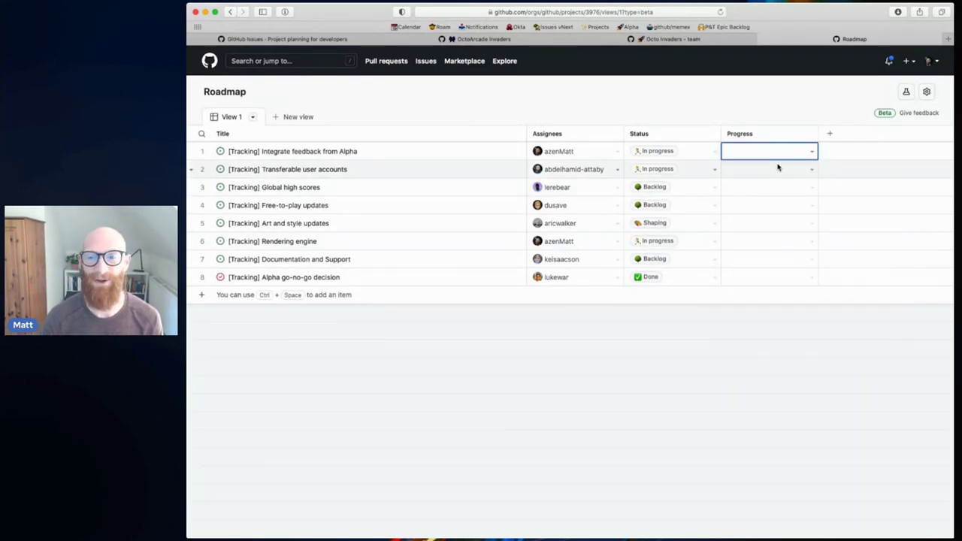
- Set the progress of Integrate feedback from Alpha to At risk and of Transferable user accounts to On track
click(795, 156)
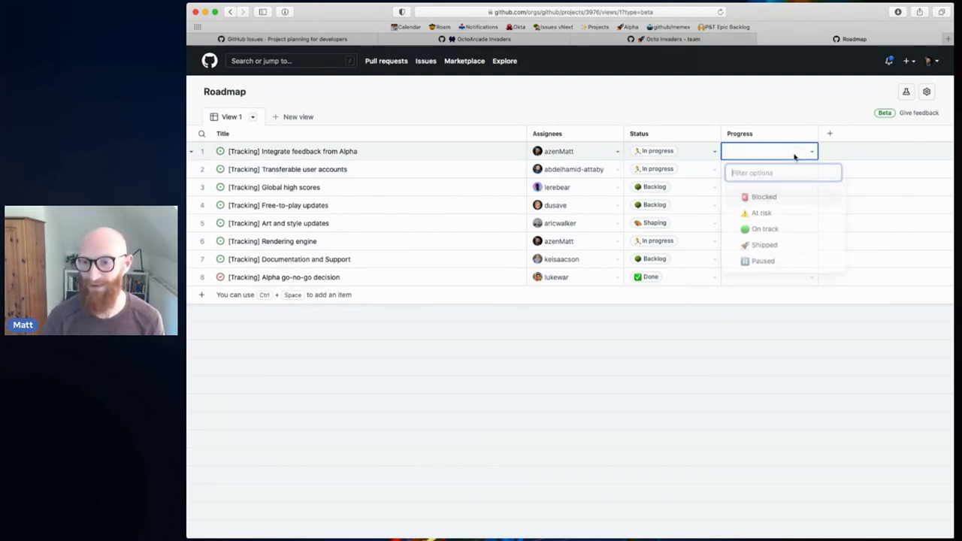
key(Return)
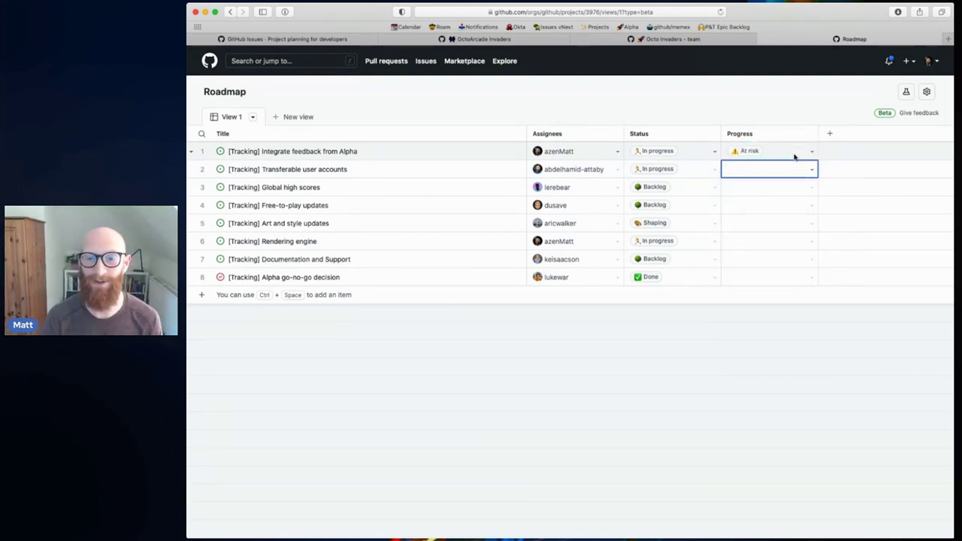
key(Return)
key(Down)
key(Down)
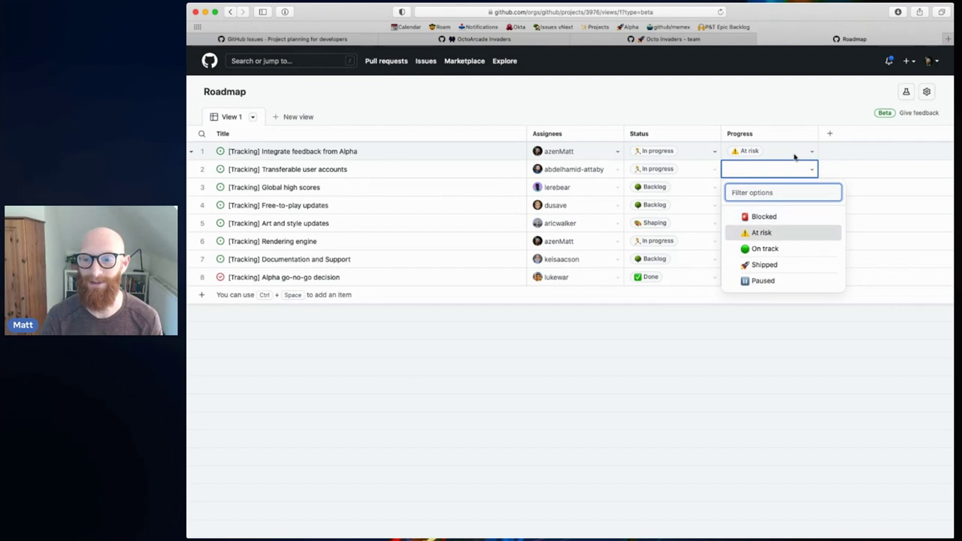
key(Return)
- Set the progress of the Global high scores tracking issue to On track
key(Return)
key(Down)
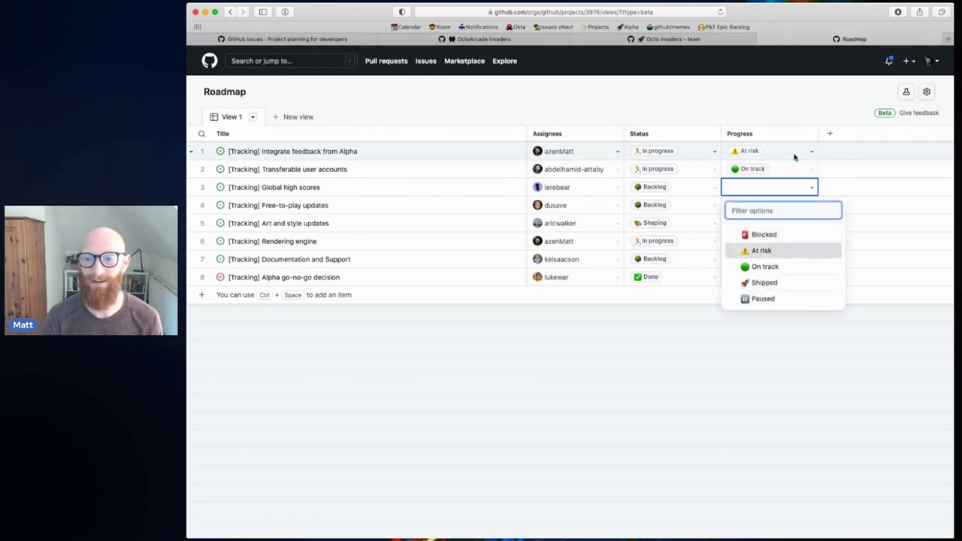
key(Down)
key(Return)
- Set the progress of Global high scores to On track and of Free-to-play updates to Paused
key(Down)
key(Up)
key(Return)
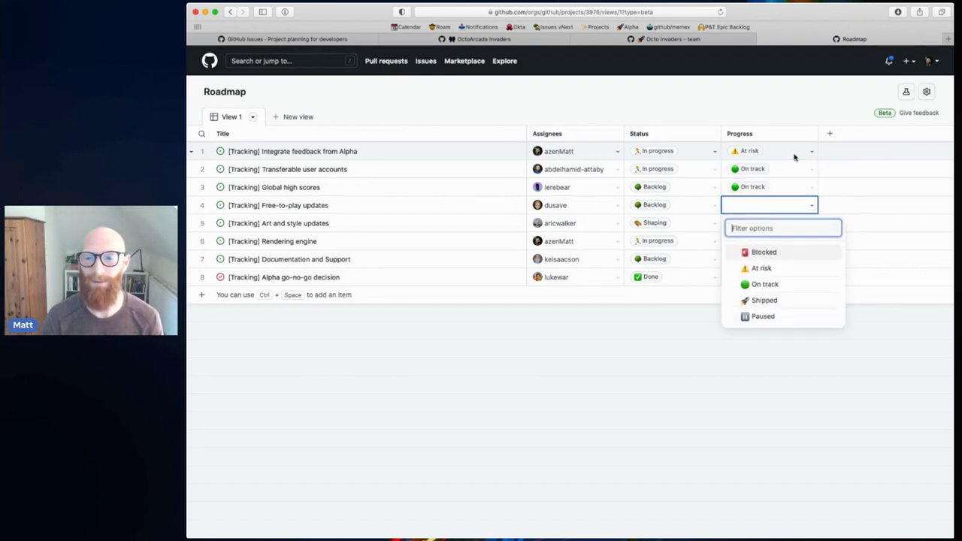
key(Down)
key(Down)
key(Down)
key(Down)
key(Return)
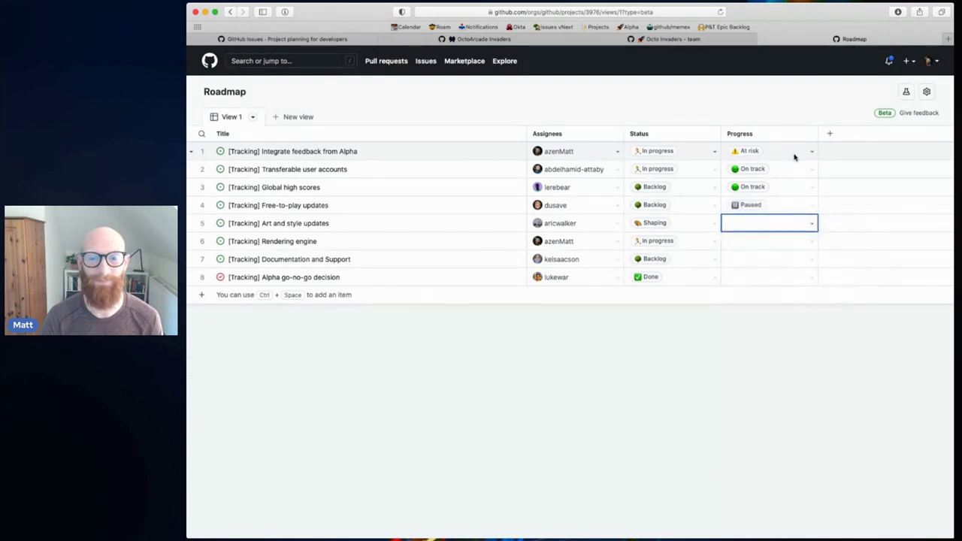
- Set the progress of Art and style updates to On track and of Rendering engine to Blocked
key(Return)
key(Down)
key(Down)
key(Return)
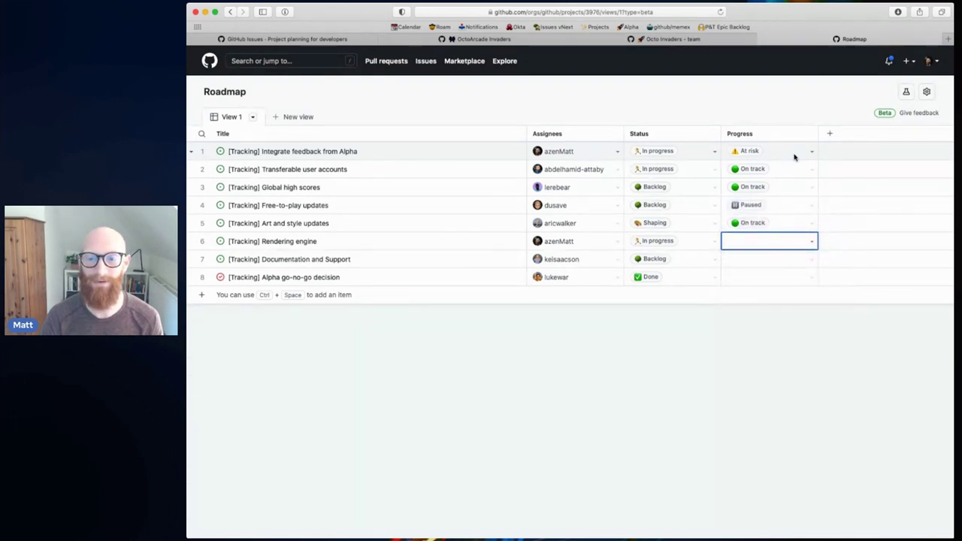
key(Return)
key(Return)
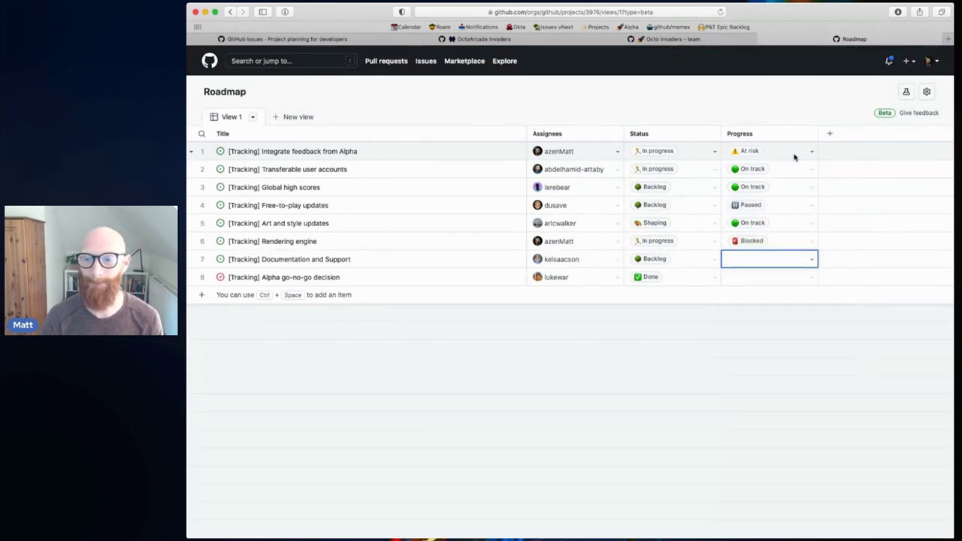
- Set the progress of Documentation and Support to On track and of Alpha go-no-go decision to Shipped
key(Return)
key(Down)
key(Down)
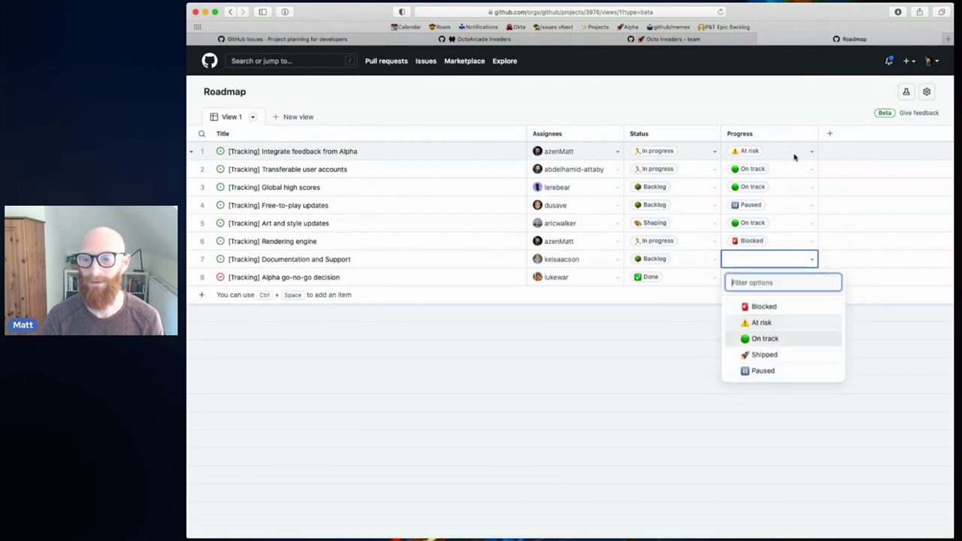
key(Return)
key(Return)
key(Down)
key(Down)
key(Down)
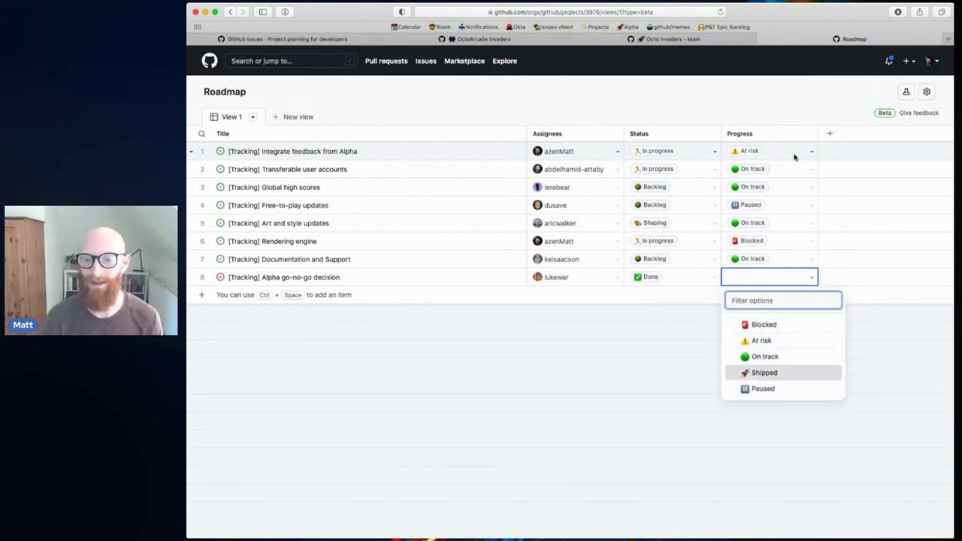
key(Return)
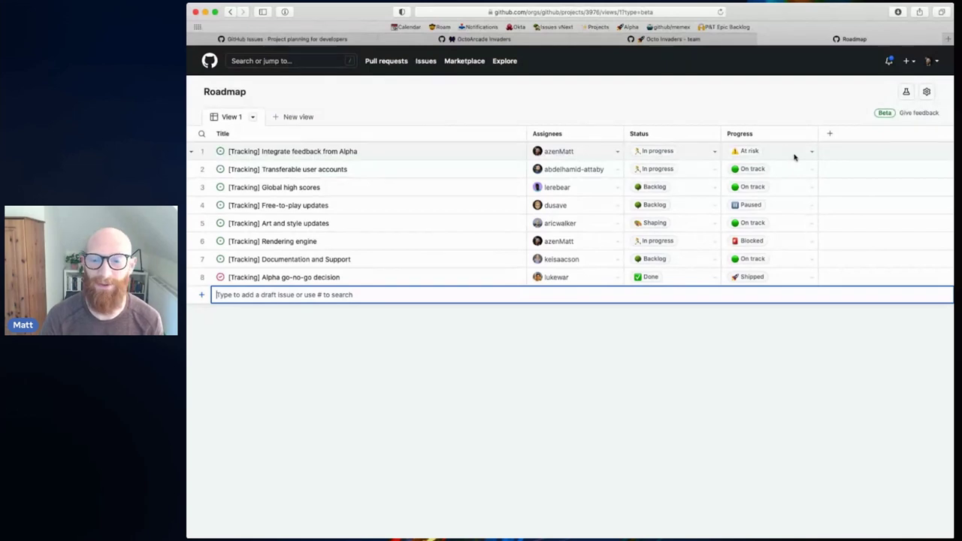
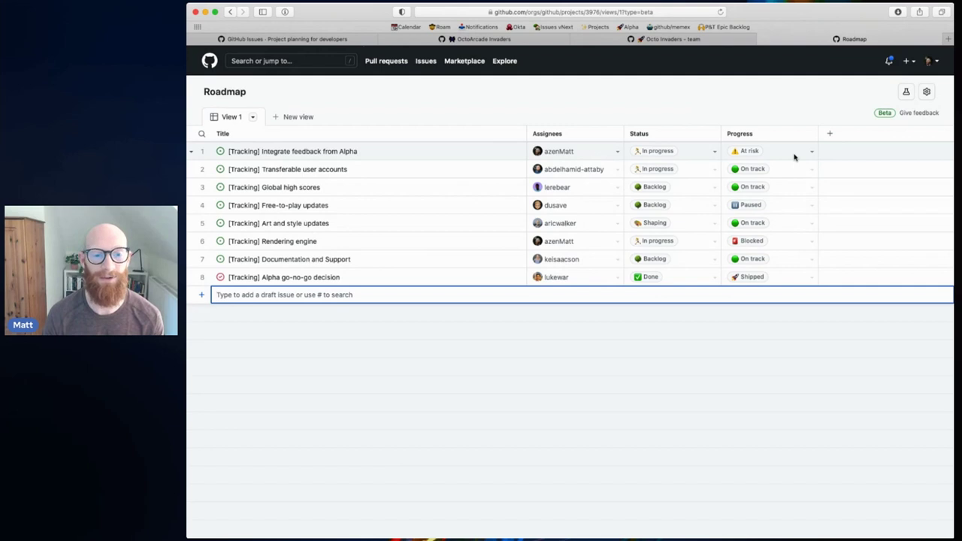
- Group the Roadmap table's tracking issues by Status
key(super+k)
text(gr)
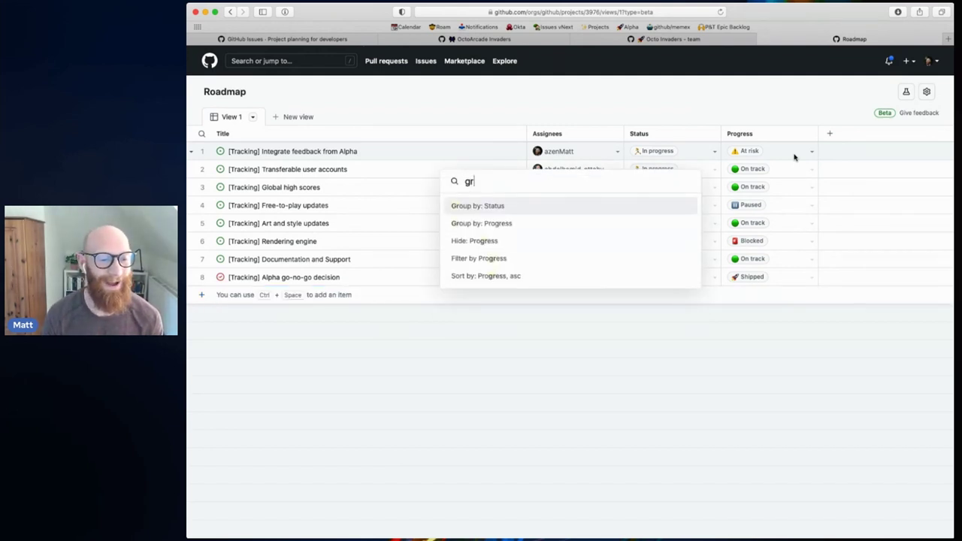
key(Return)
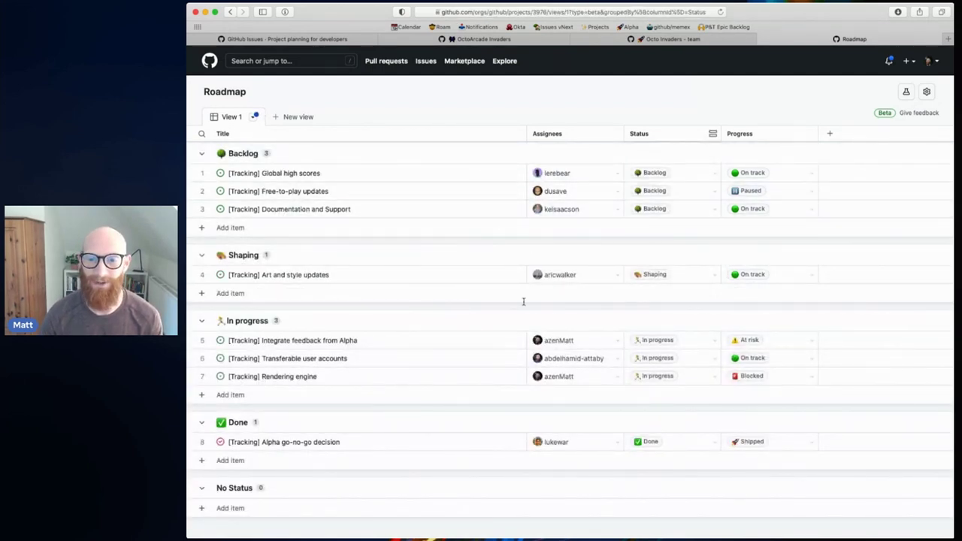
- Collapse the Backlog group in the Roadmap table and expand it again
click(201, 154)
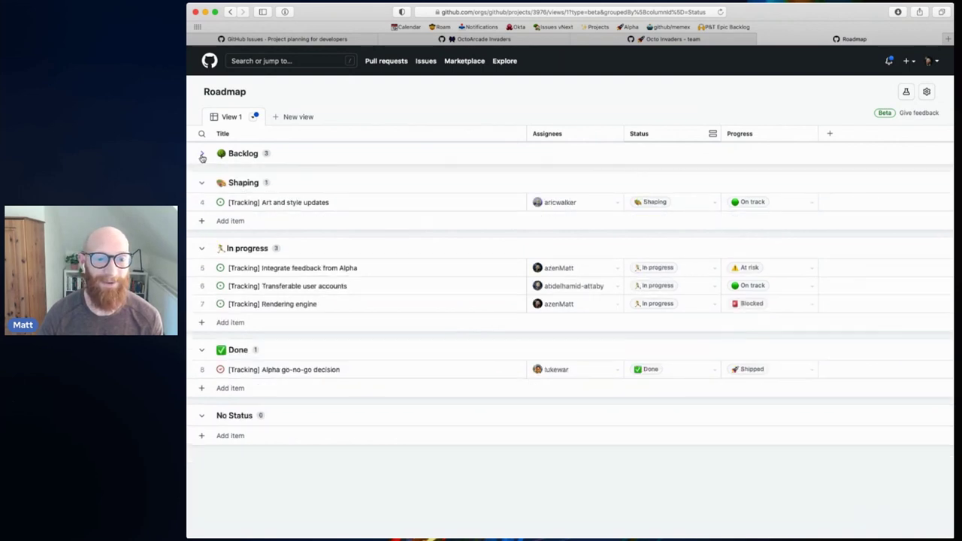
key(super+r)
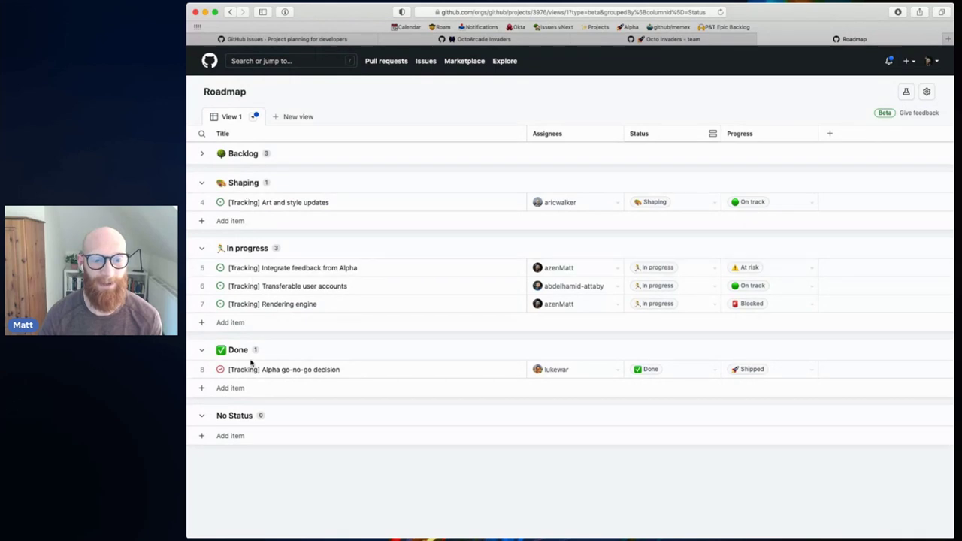
click(201, 153)
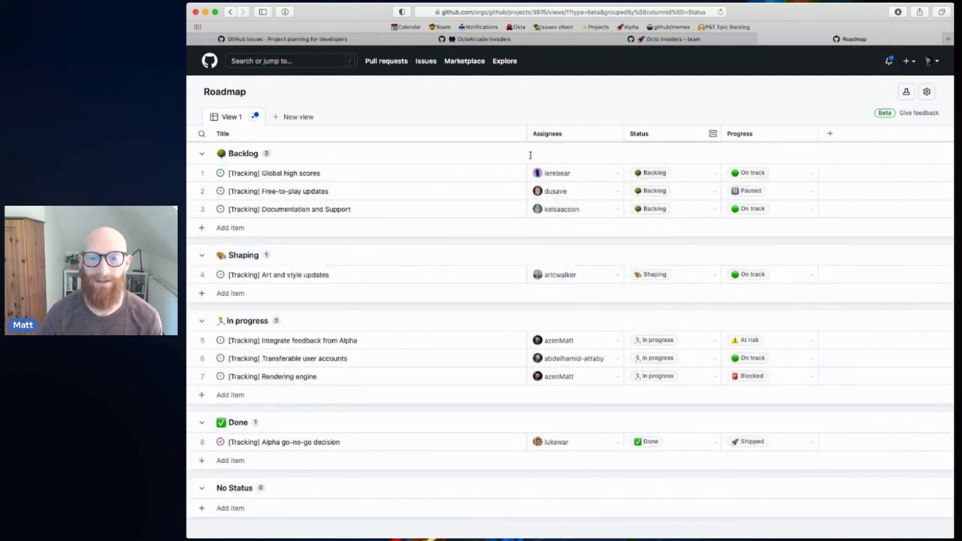
- Move the Progress column directly after Title and narrow the Title column
drag(526, 134, 527, 135)
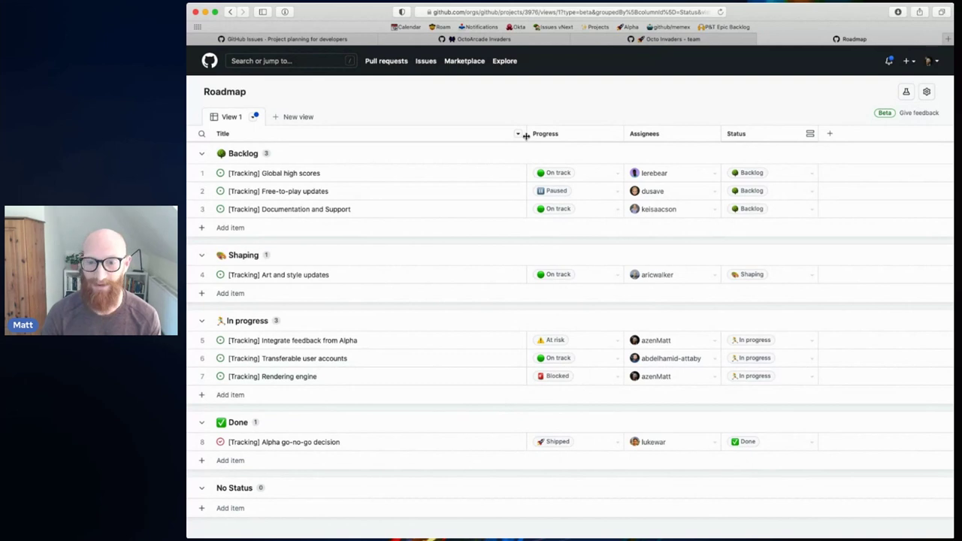
key(super+equal)
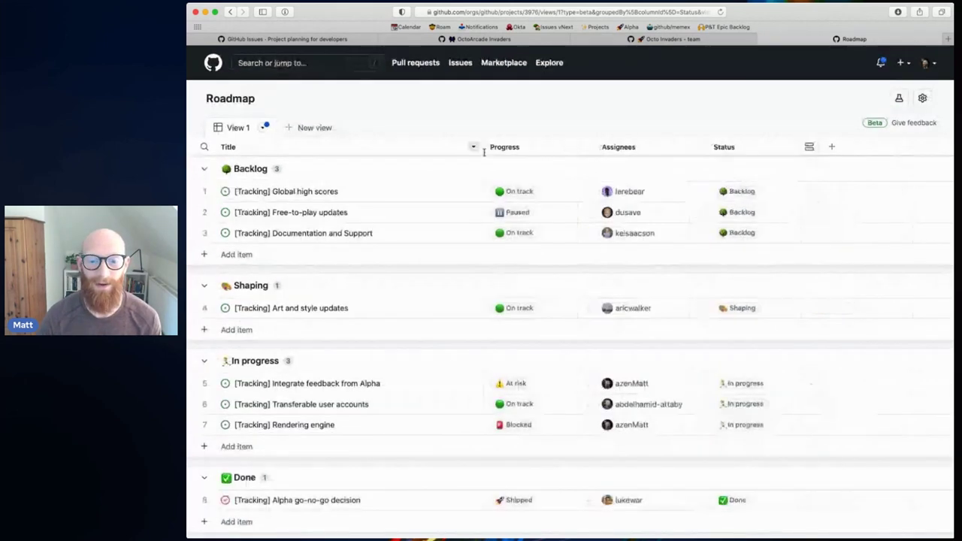
drag(484, 151, 437, 157)
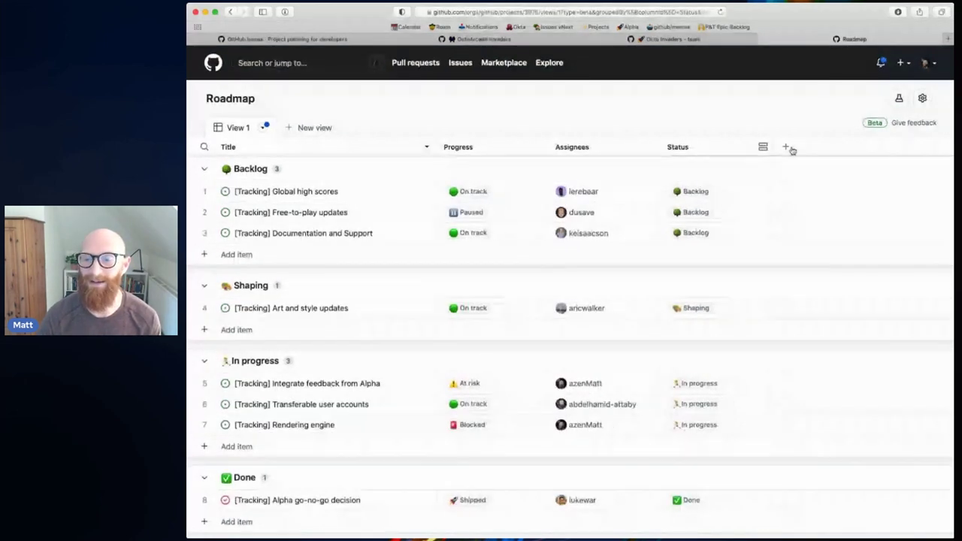
- Add a date field named "Project Ship date" to the Roadmap project
click(786, 148)
click(815, 173)
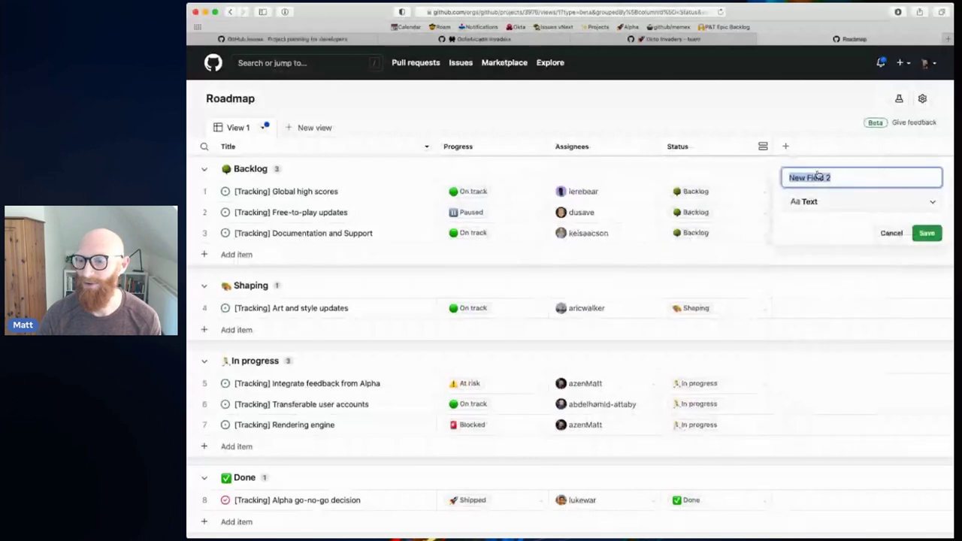
click(808, 201)
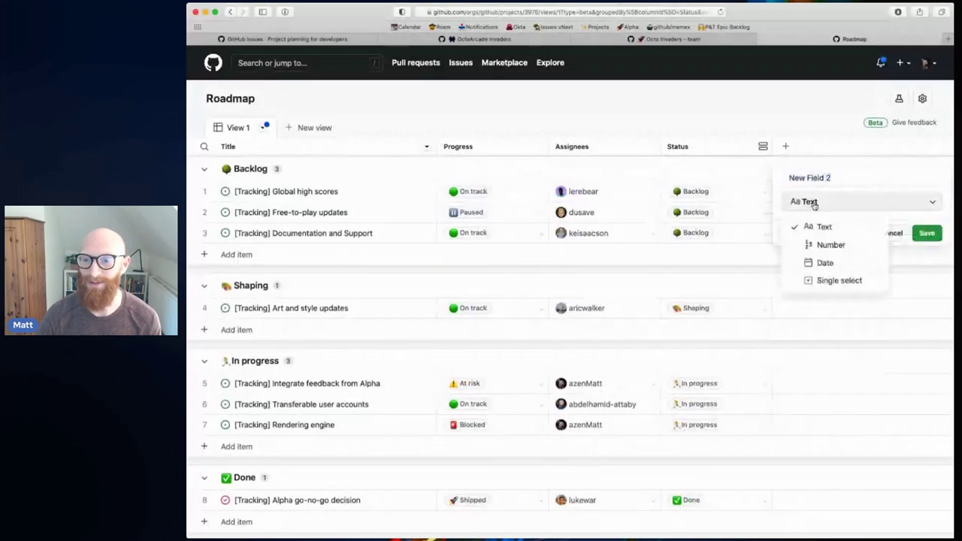
click(824, 263)
click(817, 173)
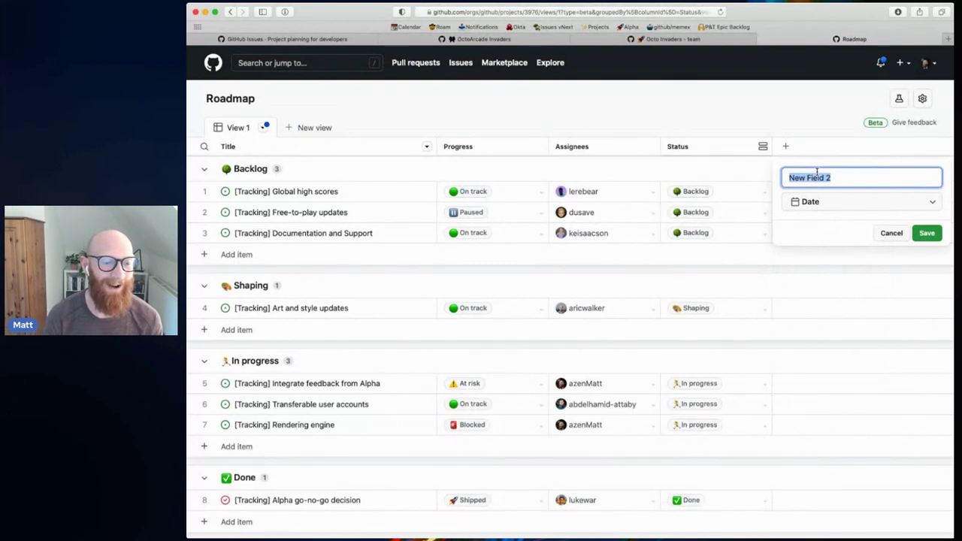
text(Project)
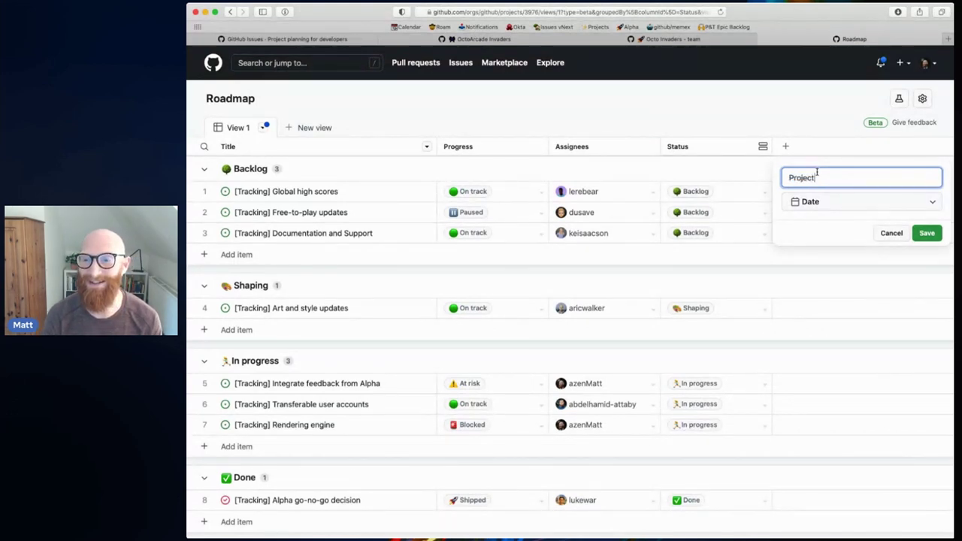
text( Ship date)
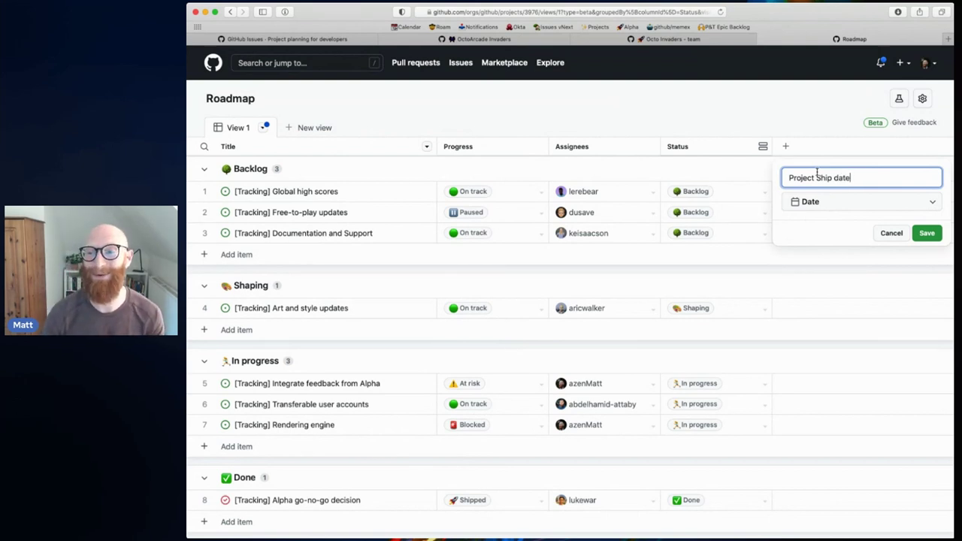
click(921, 234)
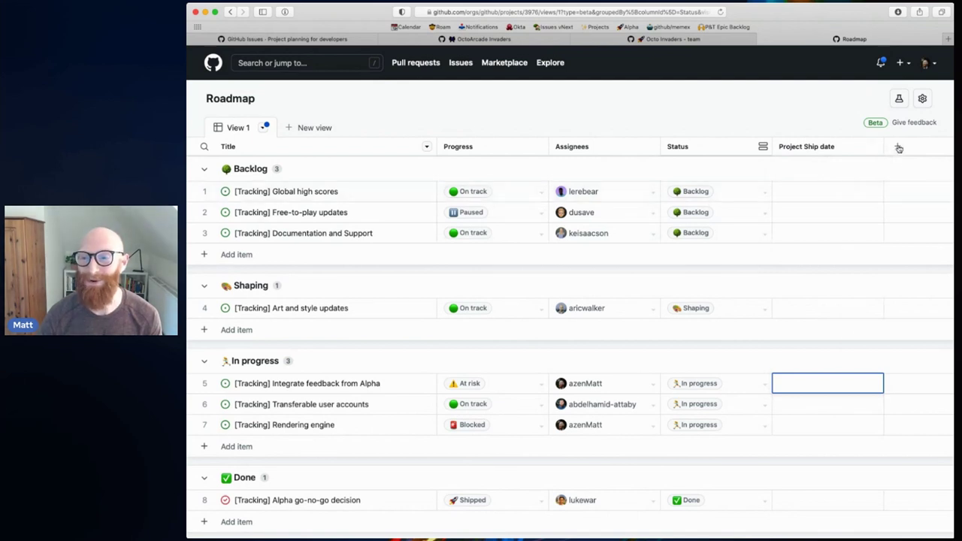
- Add another date field named "Started Date" to the Roadmap project
click(898, 147)
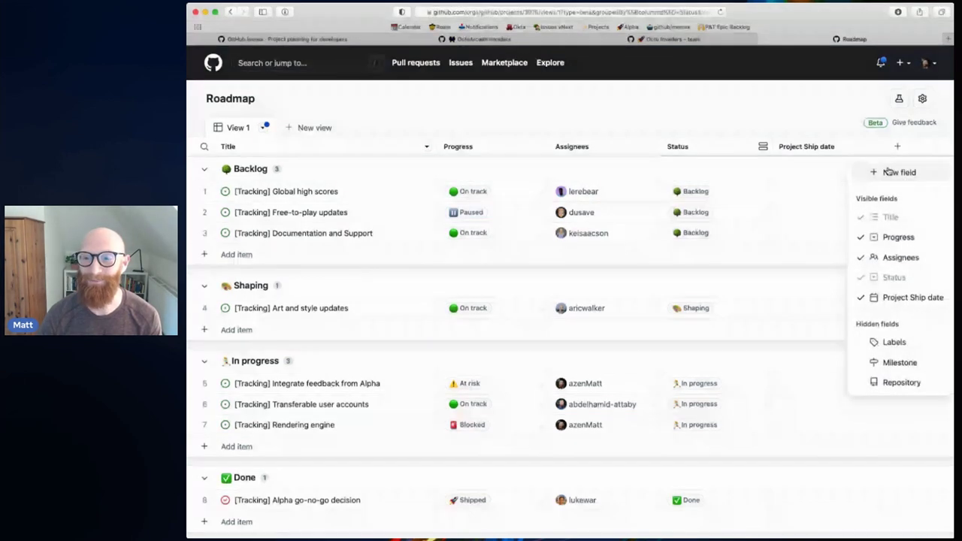
click(887, 173)
click(832, 203)
click(835, 262)
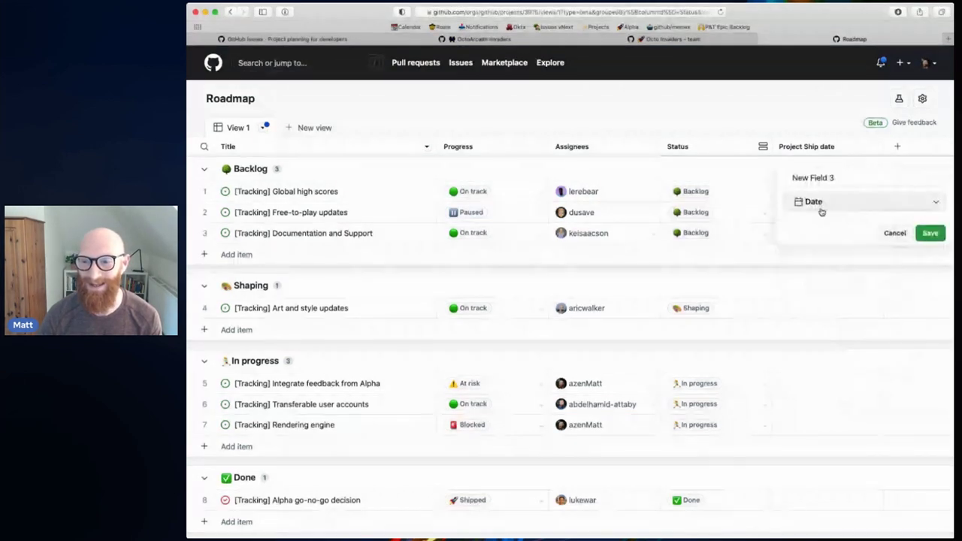
triple_click(812, 177)
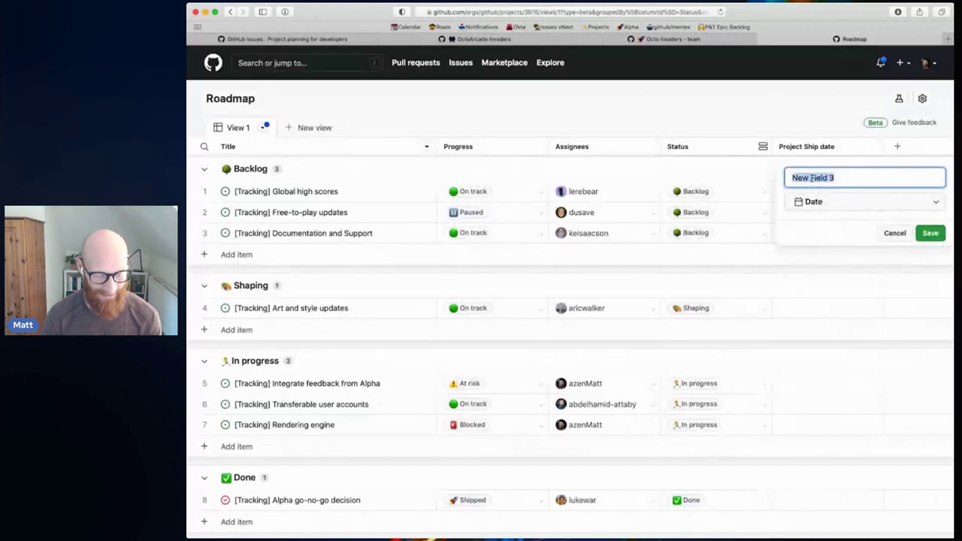
text(Start Date)
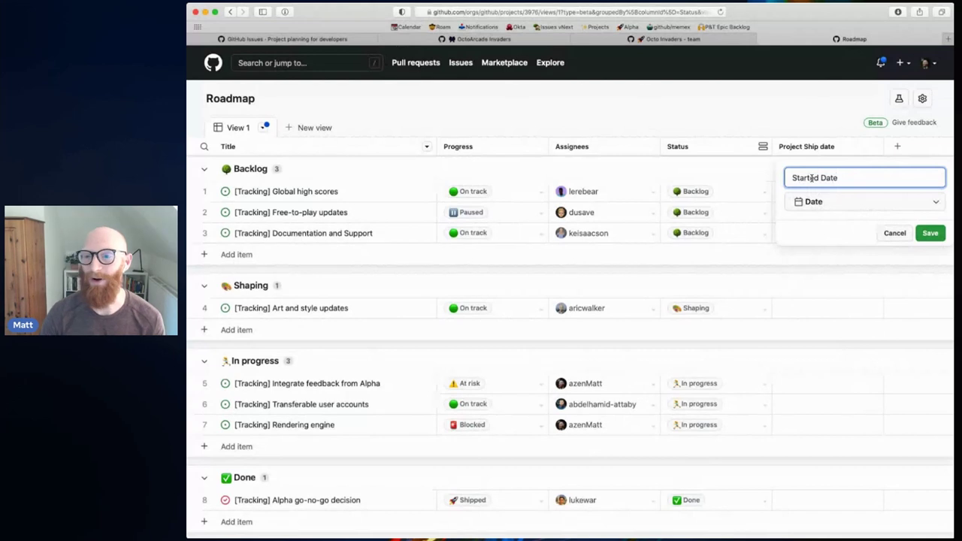
click(930, 233)
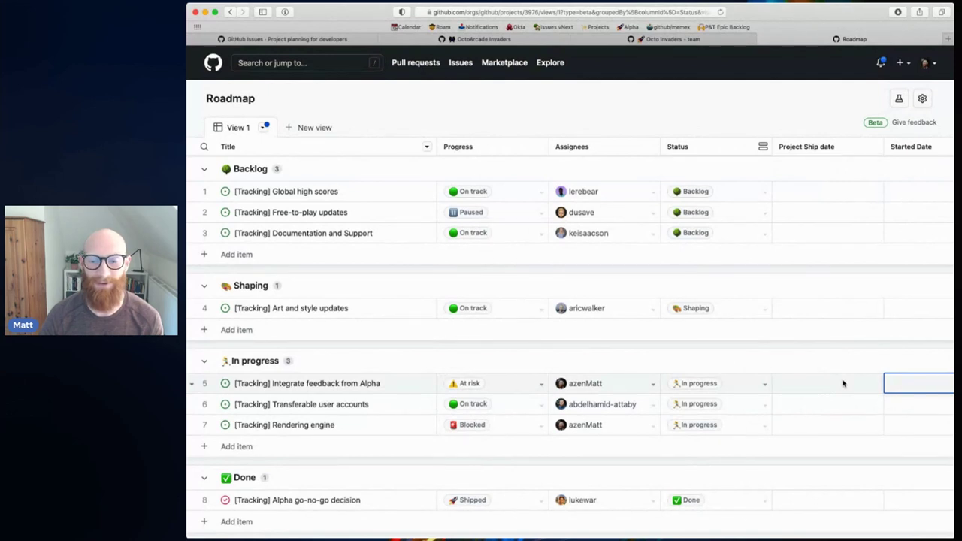
- Set the Project Ship date of Integrate feedback from Alpha to 03/09/2021 and of Transferable user accounts to 31/08/2021
click(844, 383)
click(848, 384)
text(26082021)
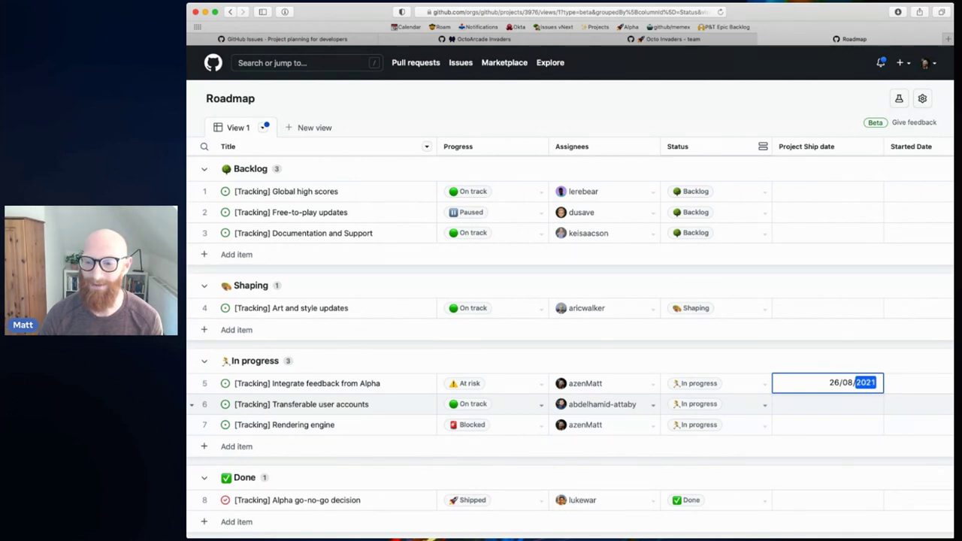
text(0309)
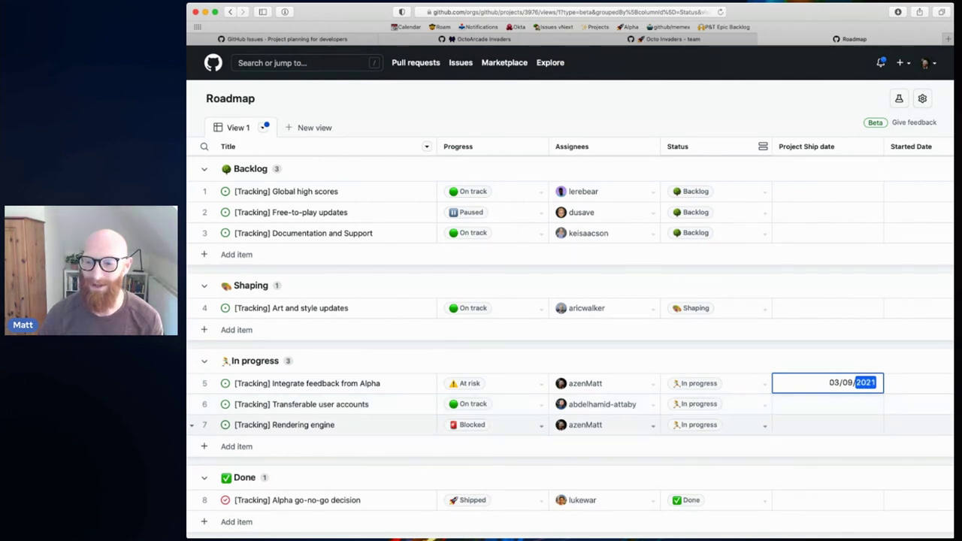
click(867, 407)
click(848, 410)
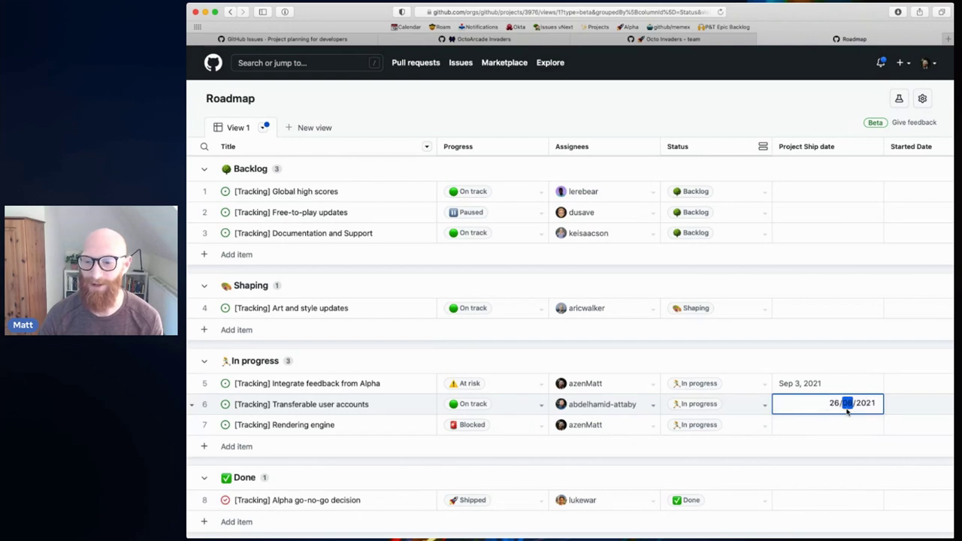
key(Left)
text(31)
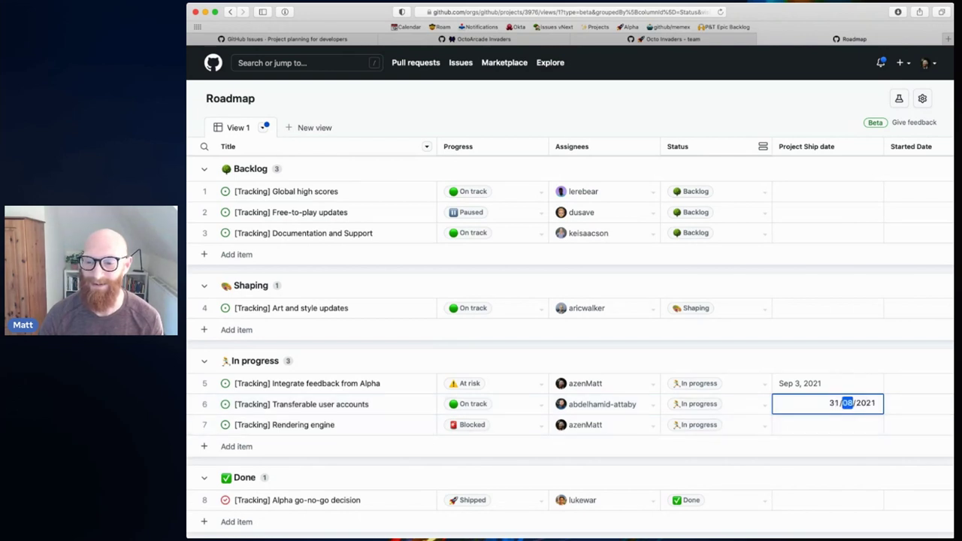
- Set the Project Ship date of the Rendering engine tracking issue to 01/10/2021
click(863, 428)
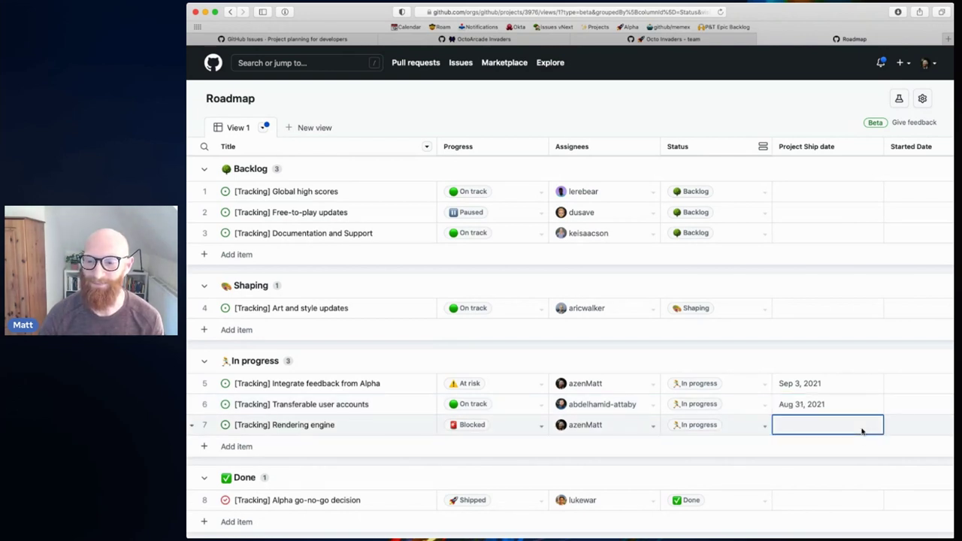
click(862, 429)
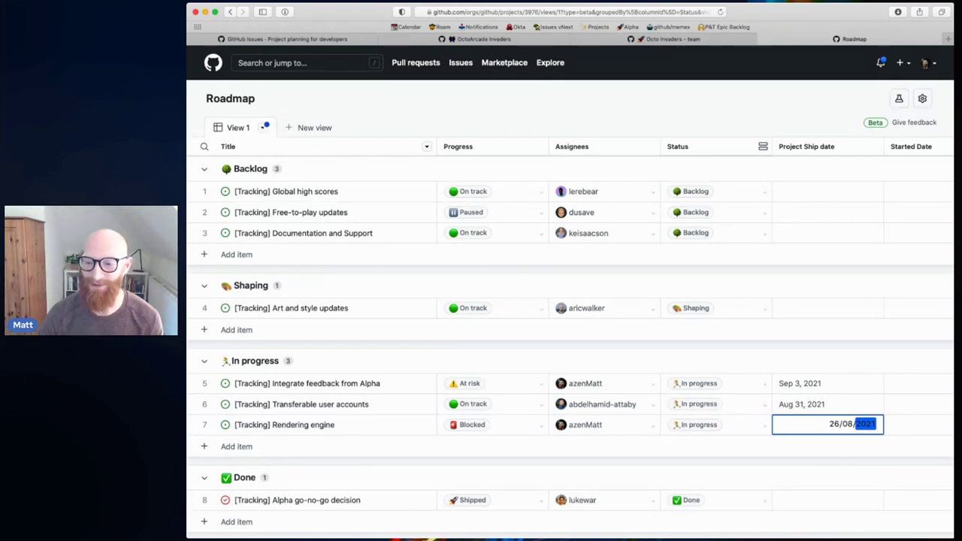
key(Left)
key(Left)
text(0110)
- Set the Started Date of Integrate feedback from Alpha to 02/08/2021 and of Transferable user accounts to 11/08/2021
click(911, 385)
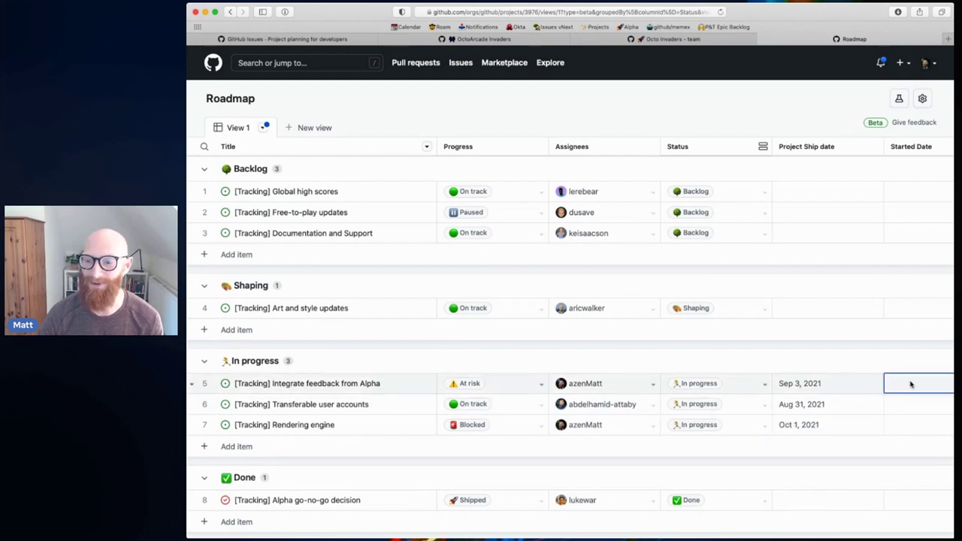
click(915, 390)
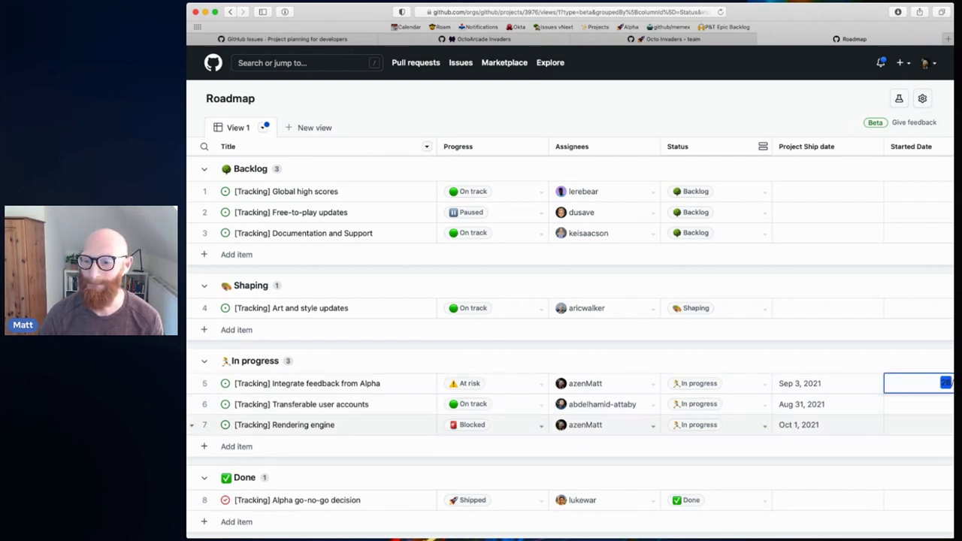
click(867, 424)
double_click(865, 407)
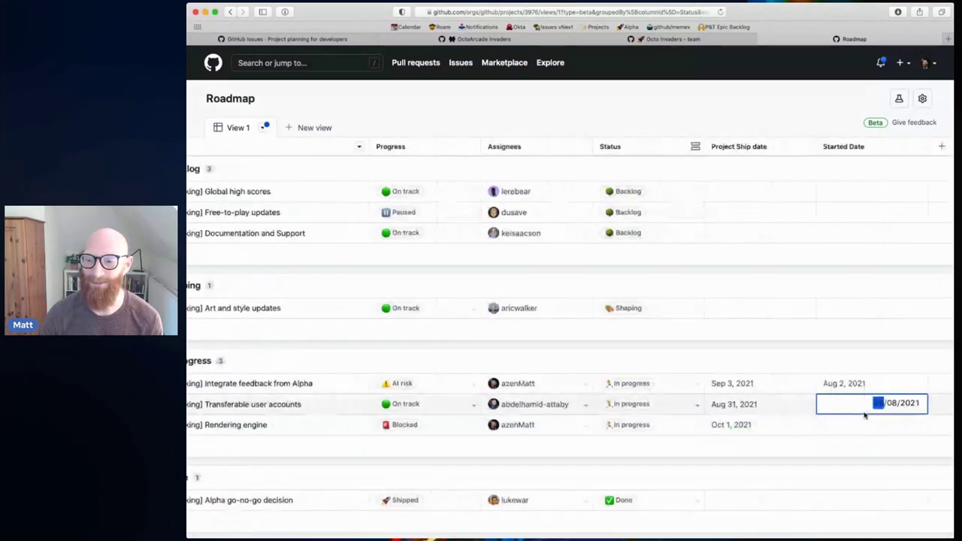
text(26/0)
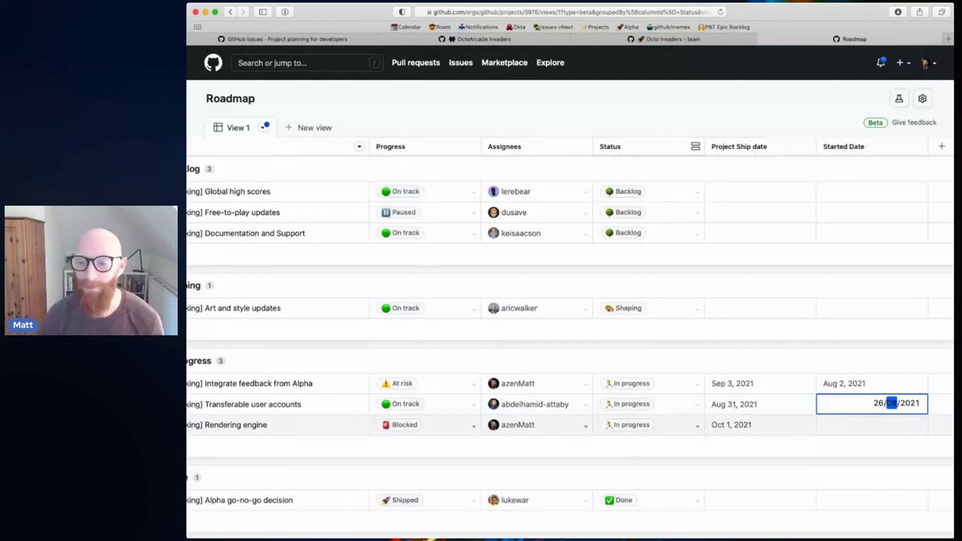
key(shift+Tab)
text(11)
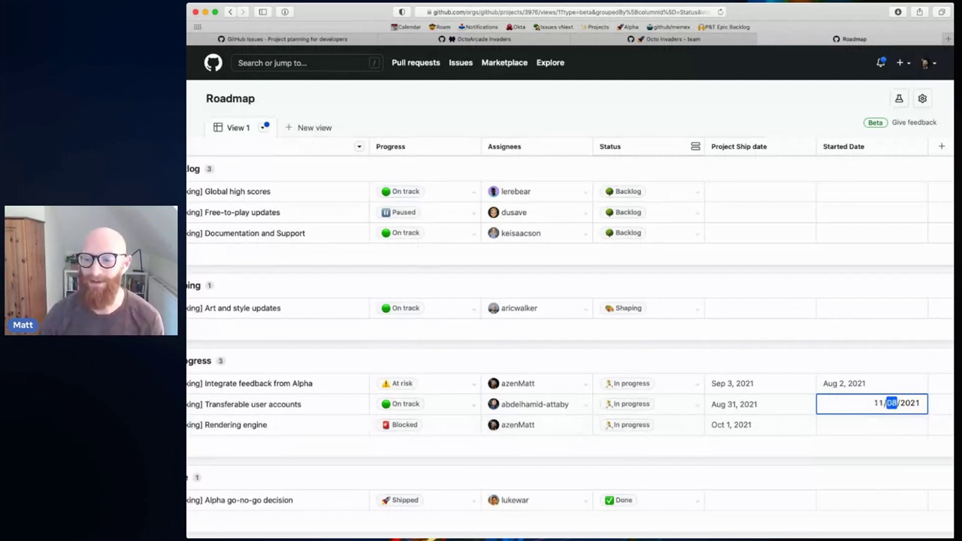
- Set the Started Date of the Rendering engine tracking issue to 12/07/2021
double_click(904, 426)
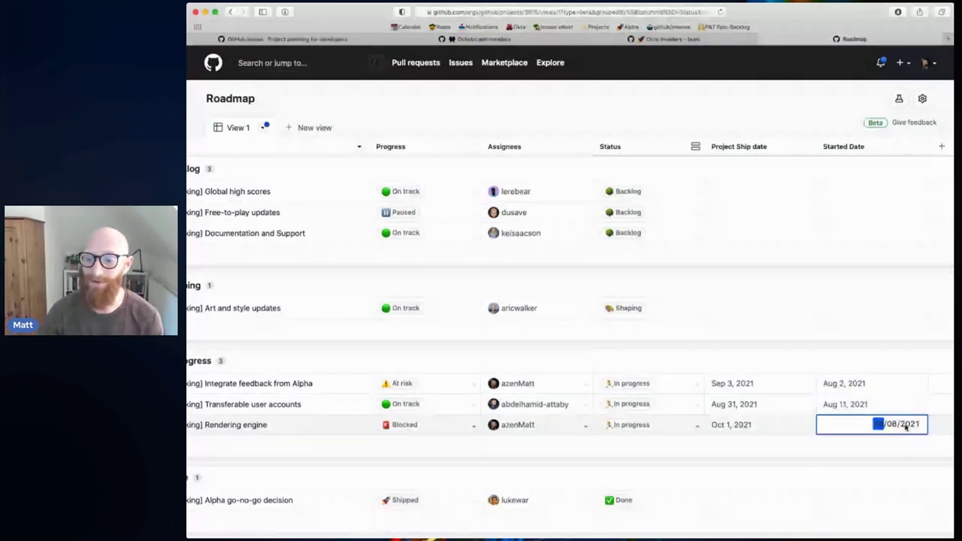
key(Tab)
key(Tab)
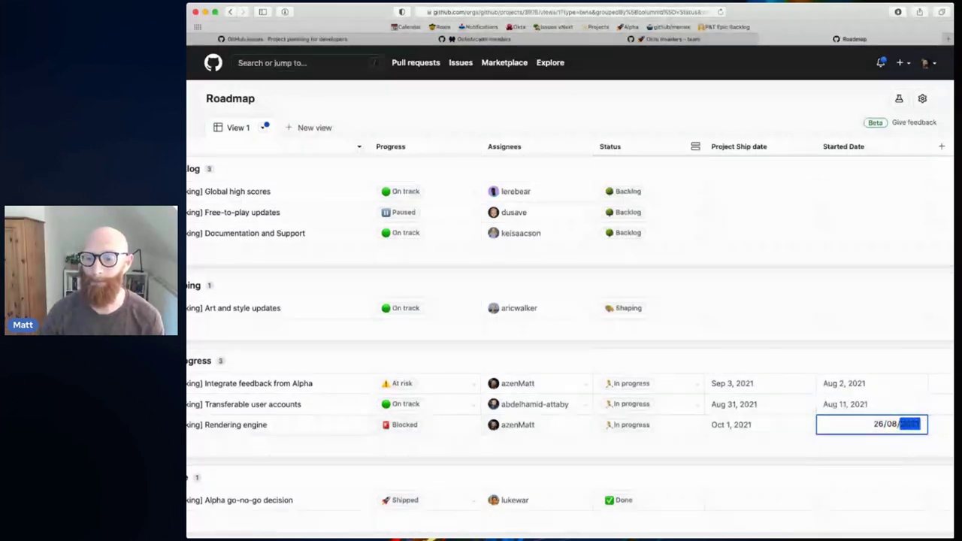
text(1207)
key(Return)
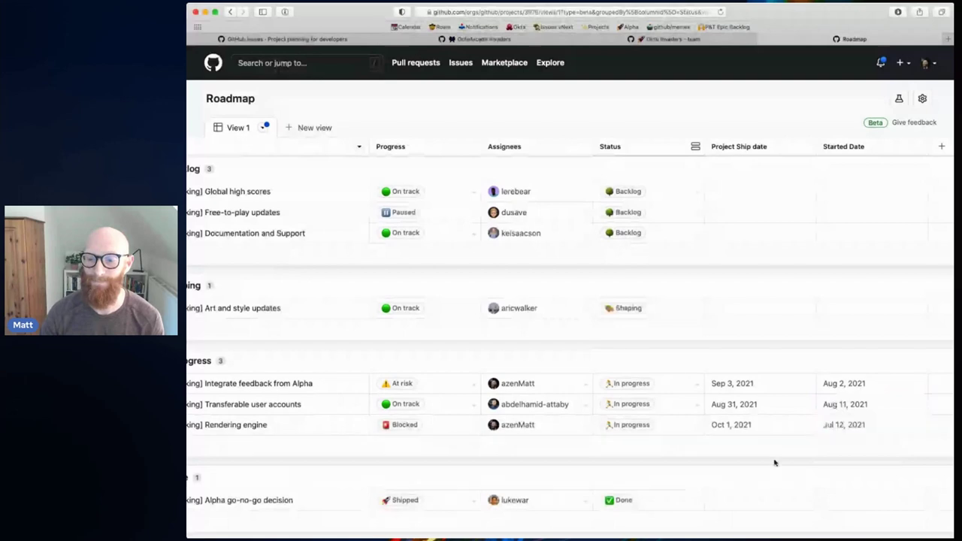
- Look over the Roadmap table's status groups and date columns, and check the options available for the Started Date field
scroll(720, 468, left, 3)
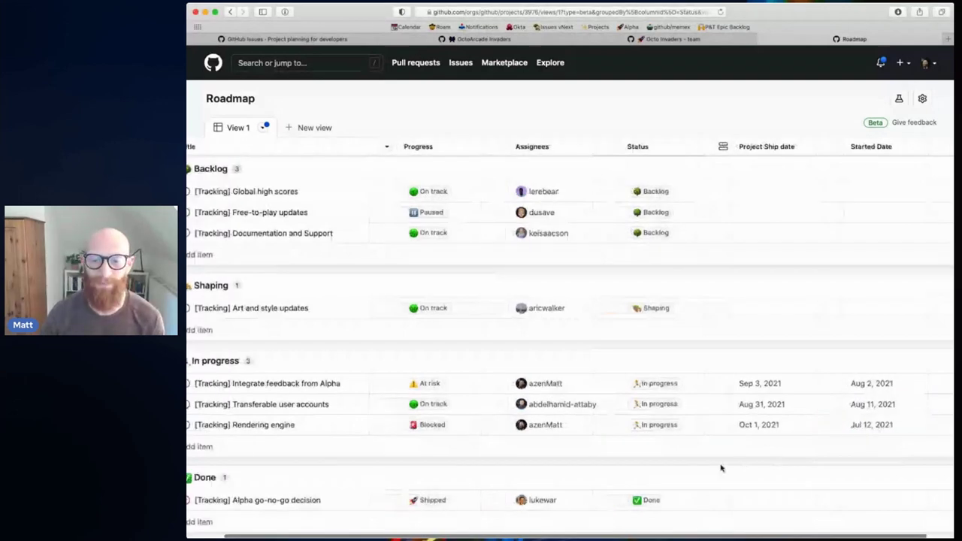
scroll(720, 468, left, 3)
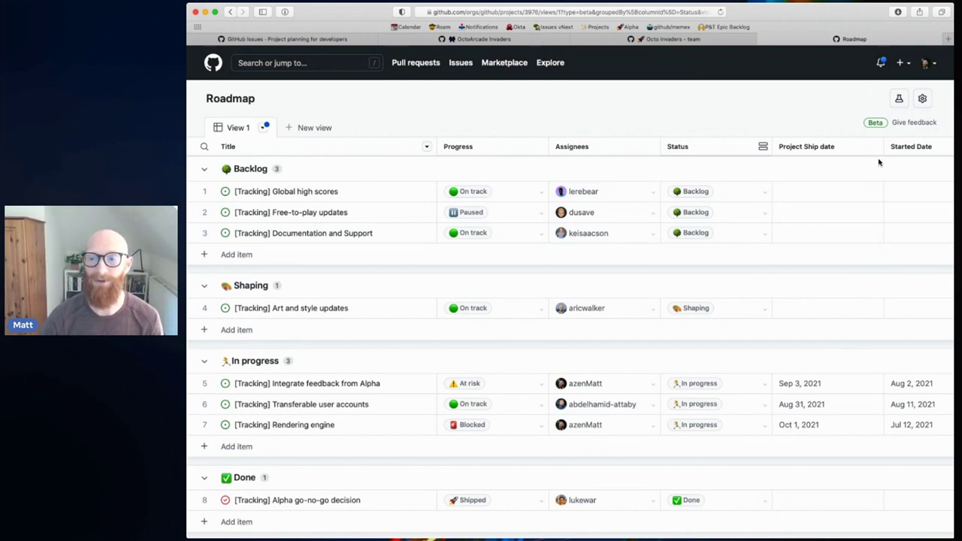
scroll(875, 149, right, 2)
scroll(906, 148, right, 3)
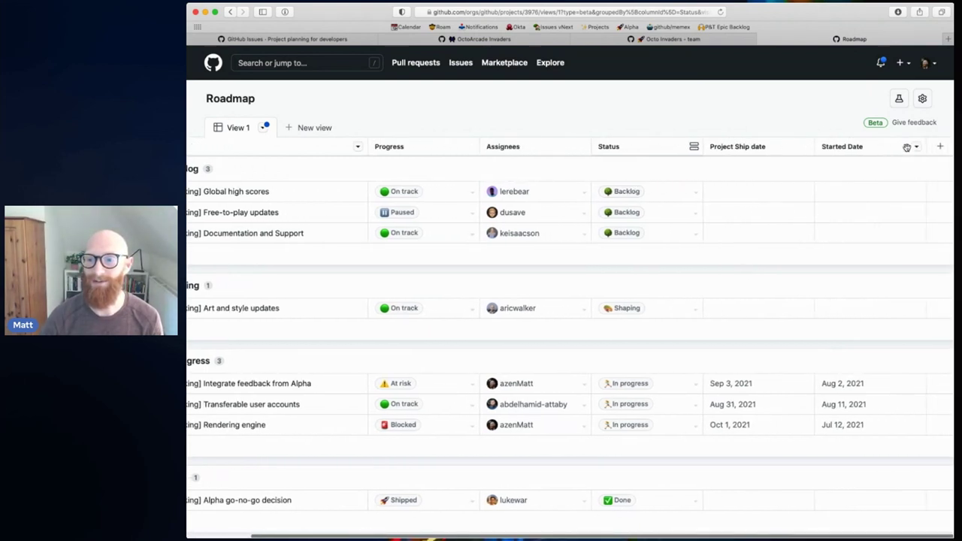
click(917, 146)
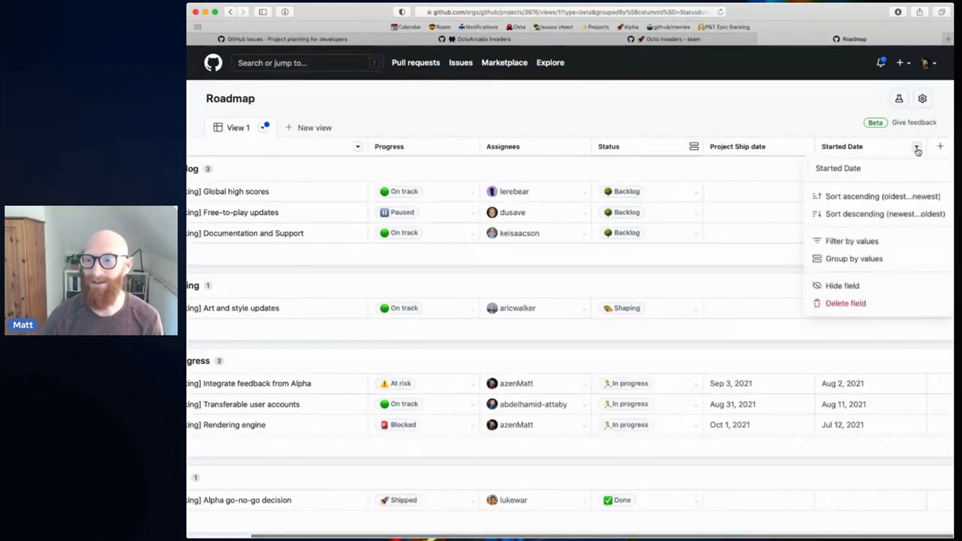
click(844, 286)
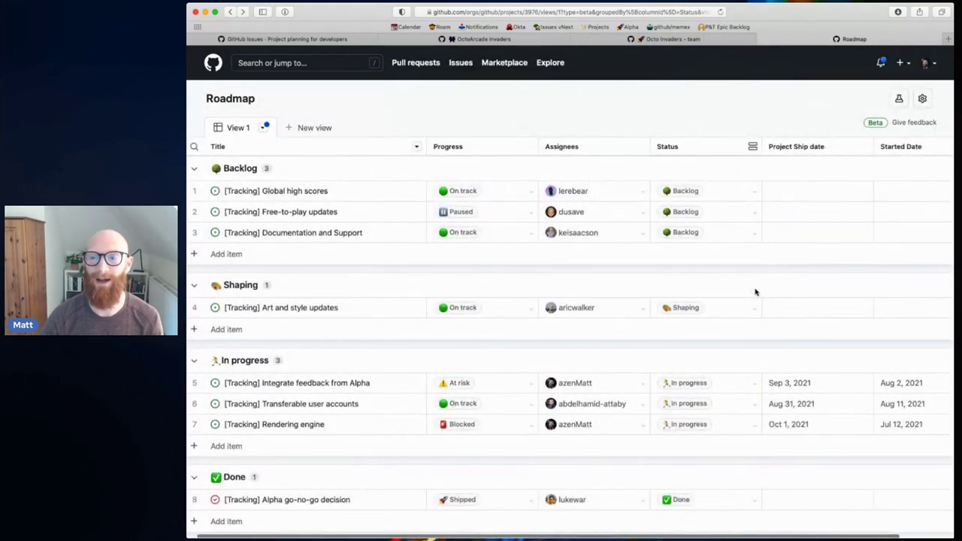
scroll(586, 271, down, 2)
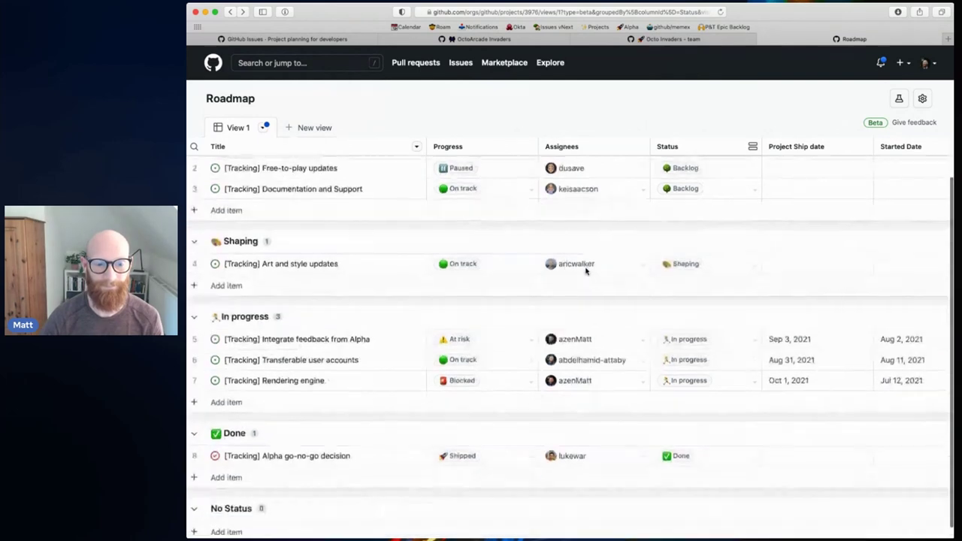
scroll(586, 271, up, 3)
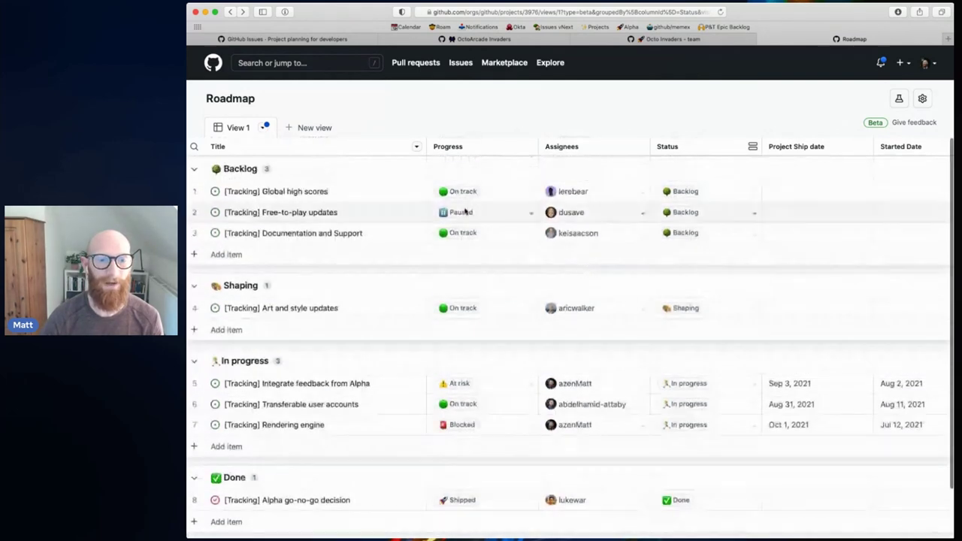
- Save the pending changes to View 1 and duplicate it as a second view
click(264, 129)
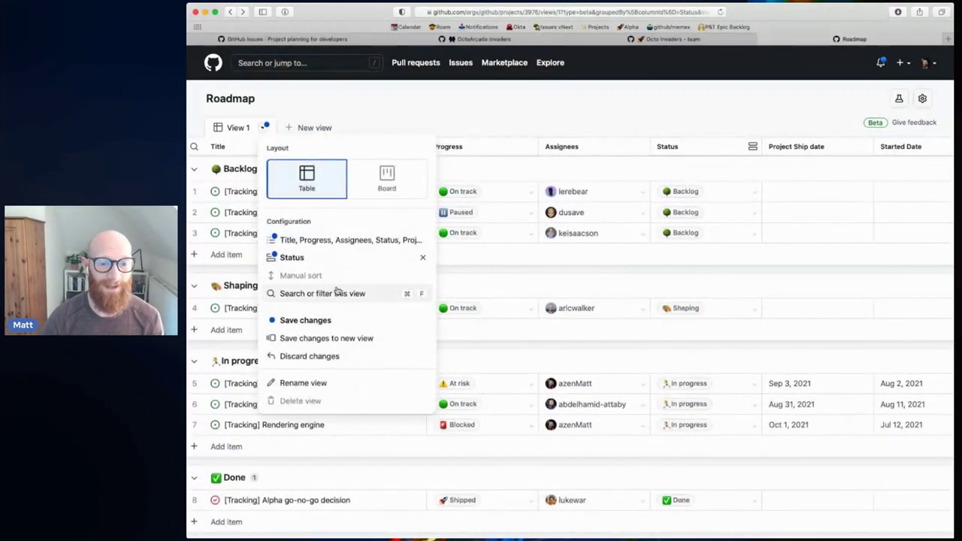
click(308, 323)
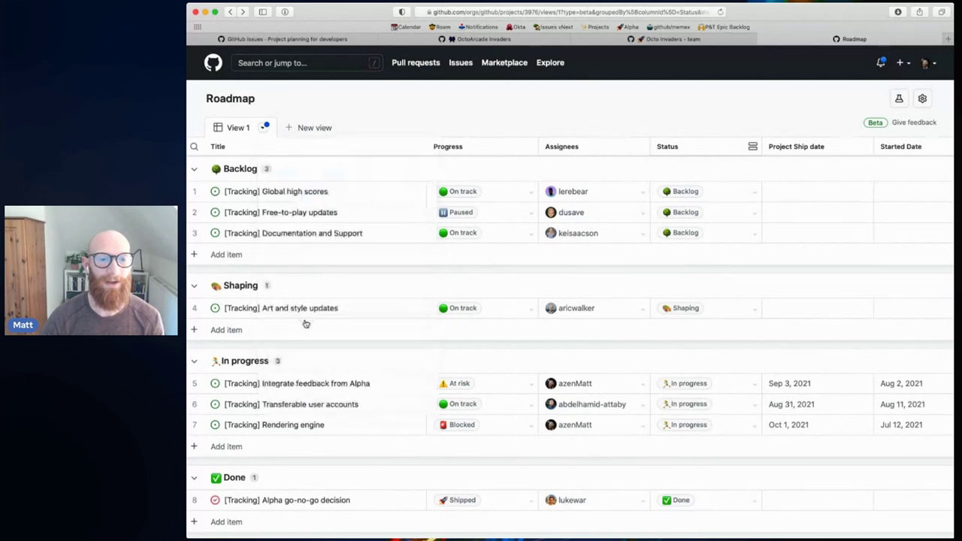
click(263, 129)
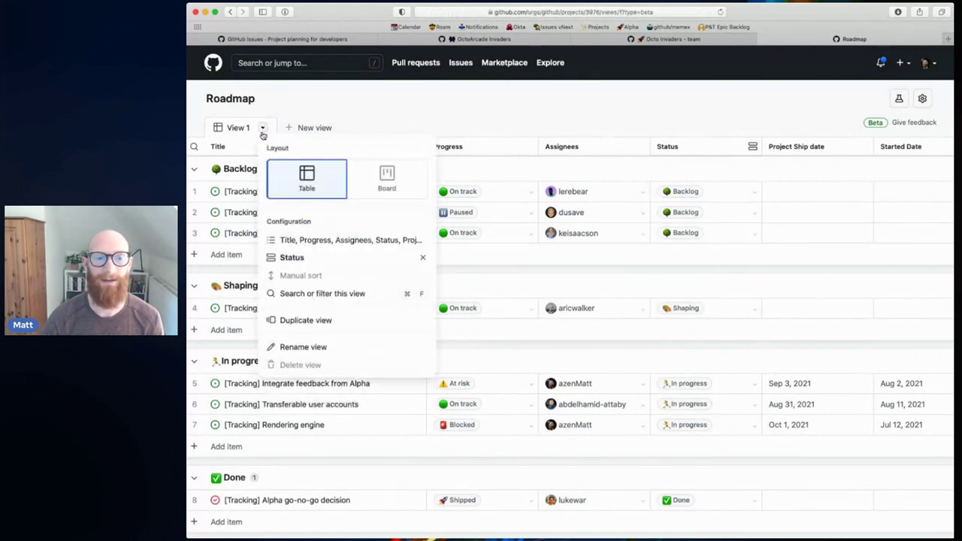
click(301, 321)
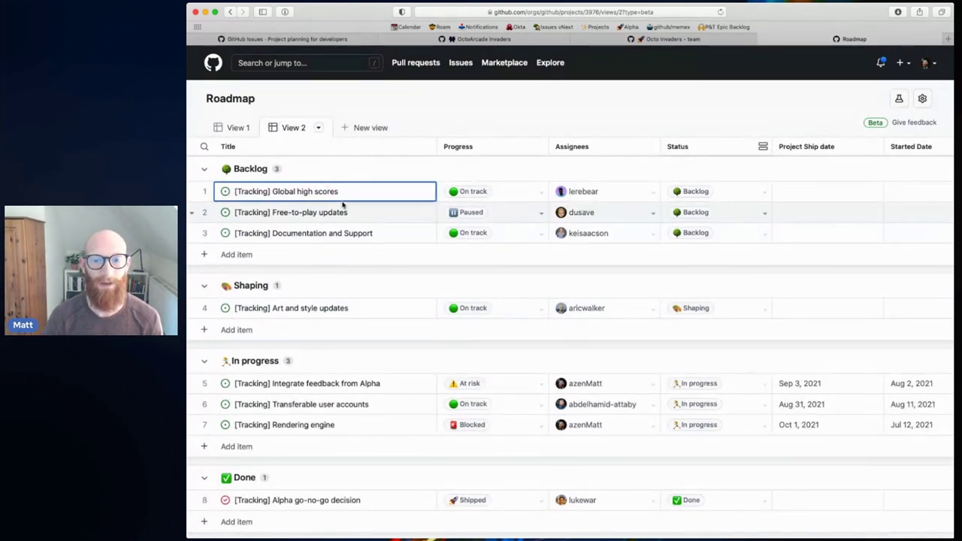
- Filter the duplicated view to items whose progress is Blocked
key(super+f)
text(pro)
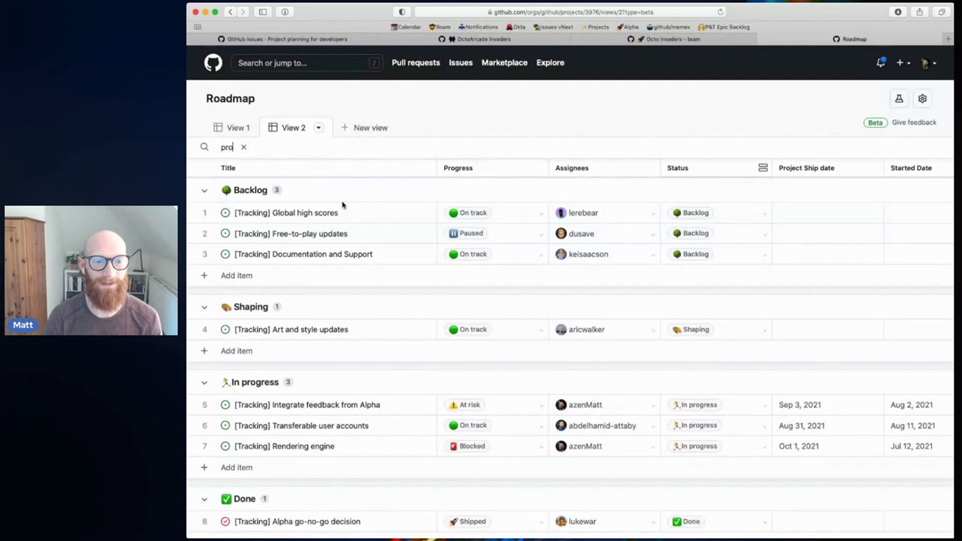
key(Return)
key(Down)
key(Down)
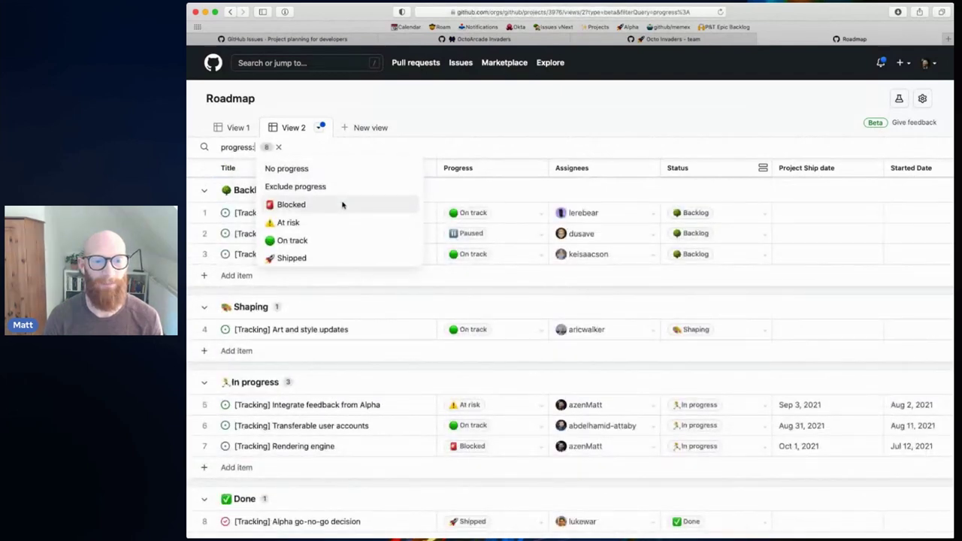
key(Return)
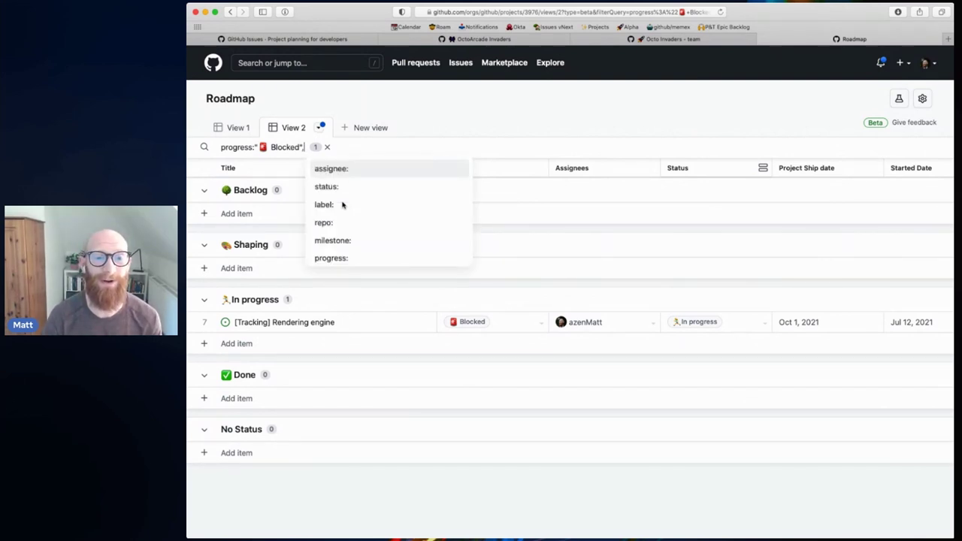
key(Escape)
key(BackSpace)
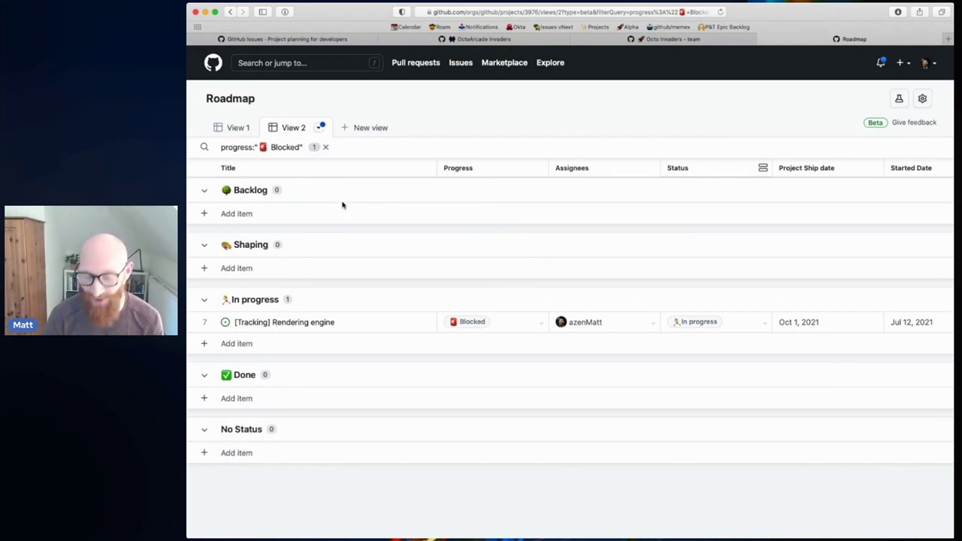
text(,)
key(BackSpace)
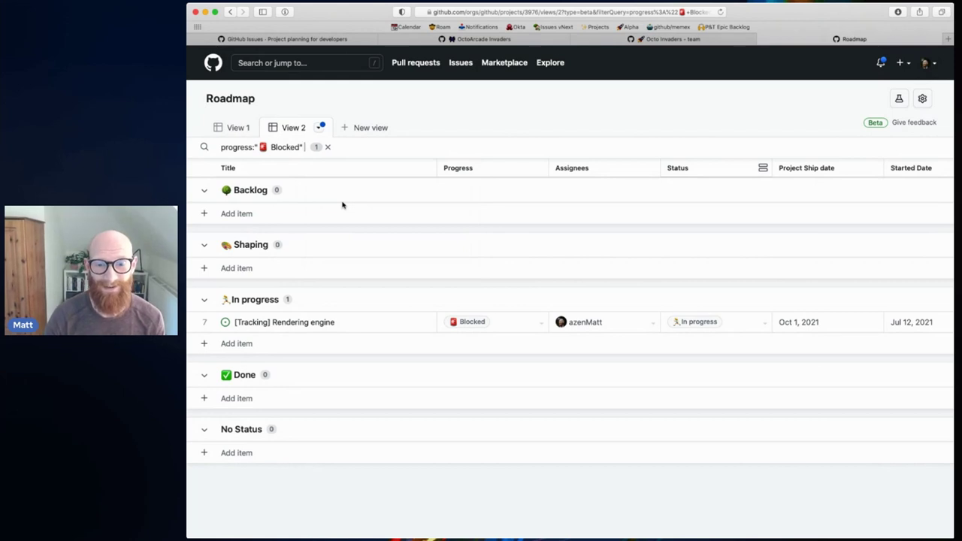
- Add a second progress filter for At risk after the Blocked filter
text(pro)
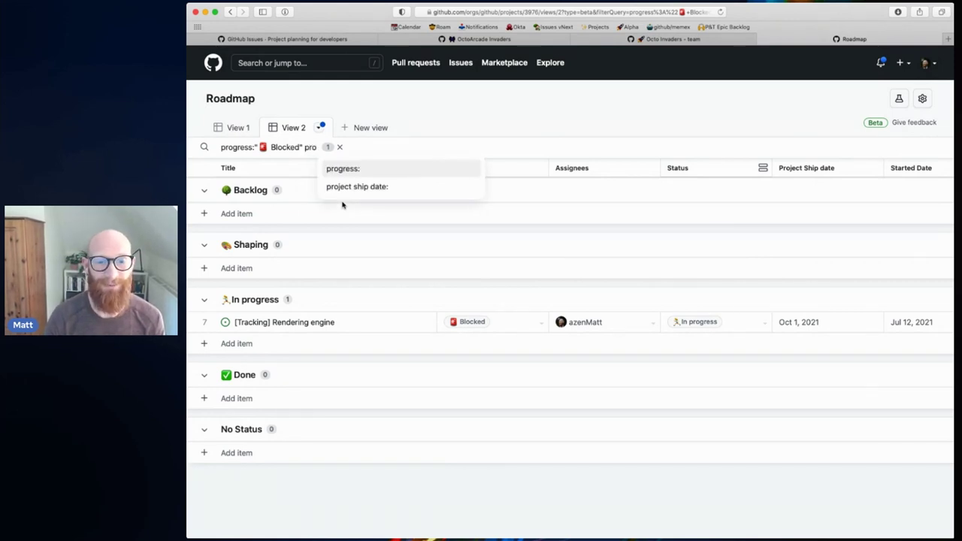
key(Return)
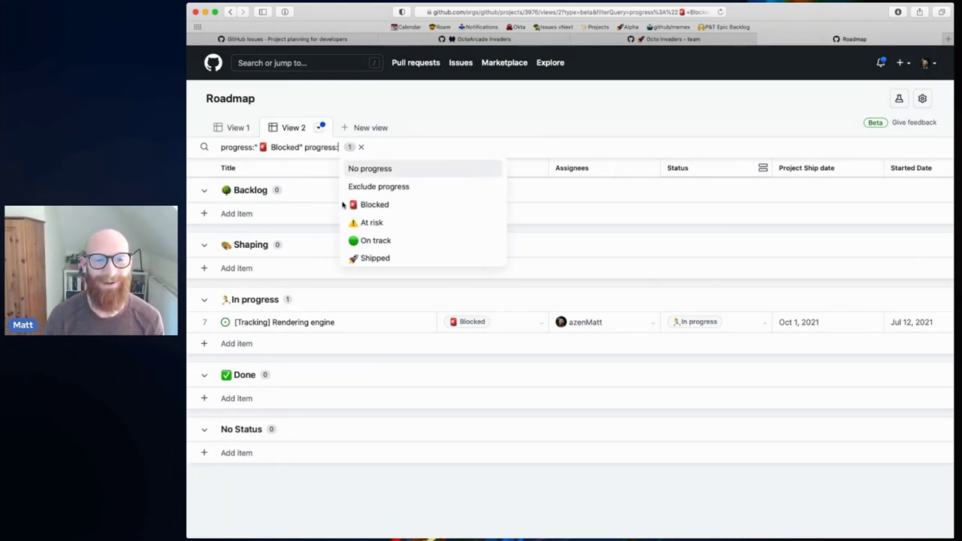
key(Down)
key(Down)
key(Down)
key(Return)
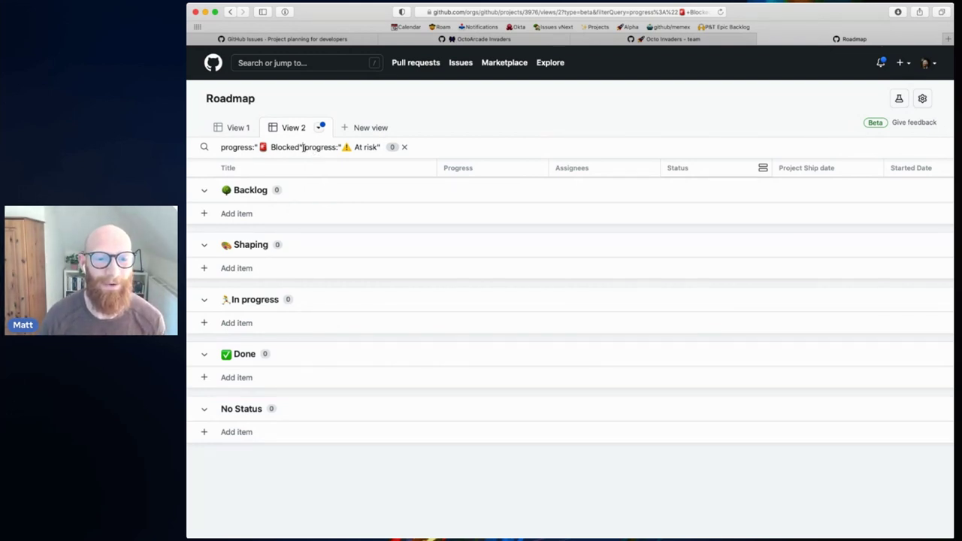
- Merge the two progress filters into one comma-separated filter matching either Blocked or At risk
mouse_move(304, 148)
mouse_down()
mouse_move(379, 148)
mouse_move(305, 147)
mouse_up()
click(339, 147)
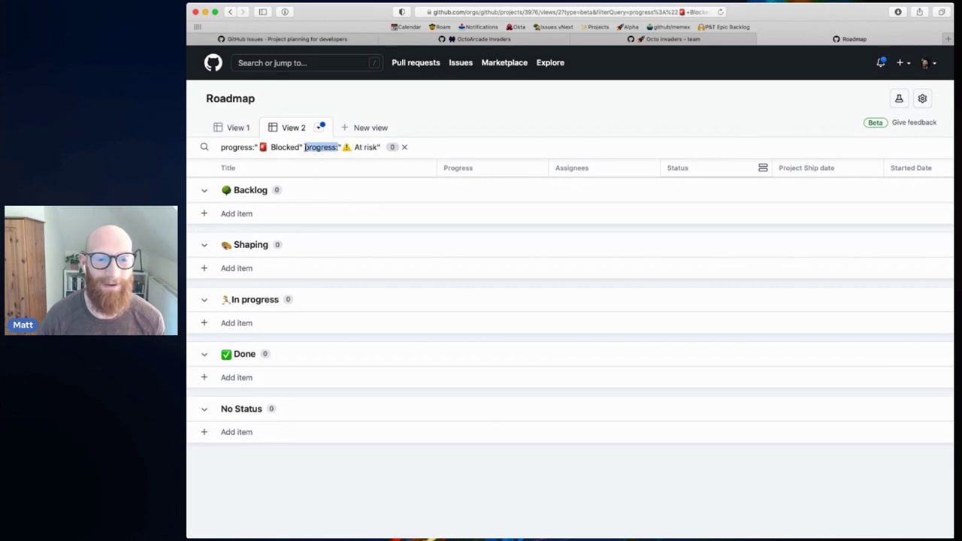
key(BackSpace)
text(,)
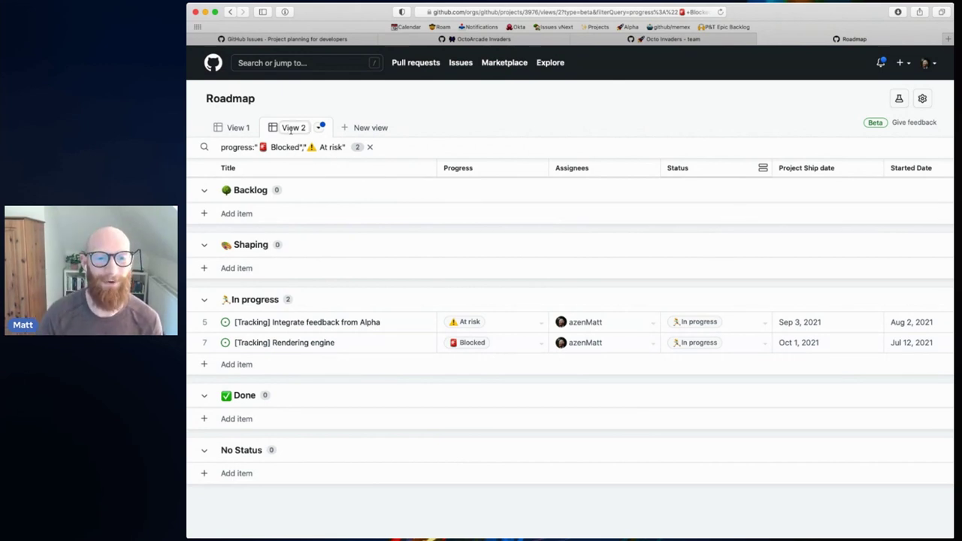
- Rename the filtered view as Needs Attention and View 1 as Roadmap
double_click(290, 128)
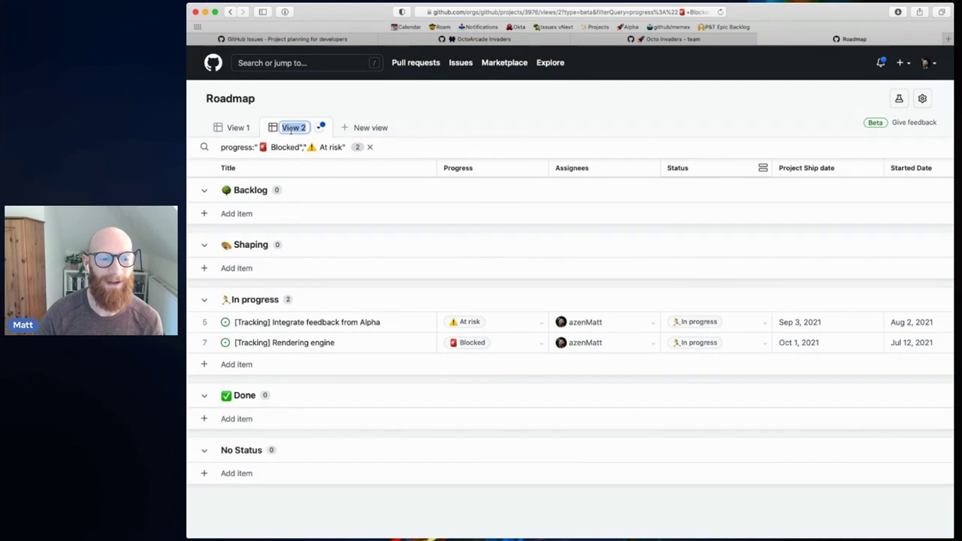
text(Needs Attention)
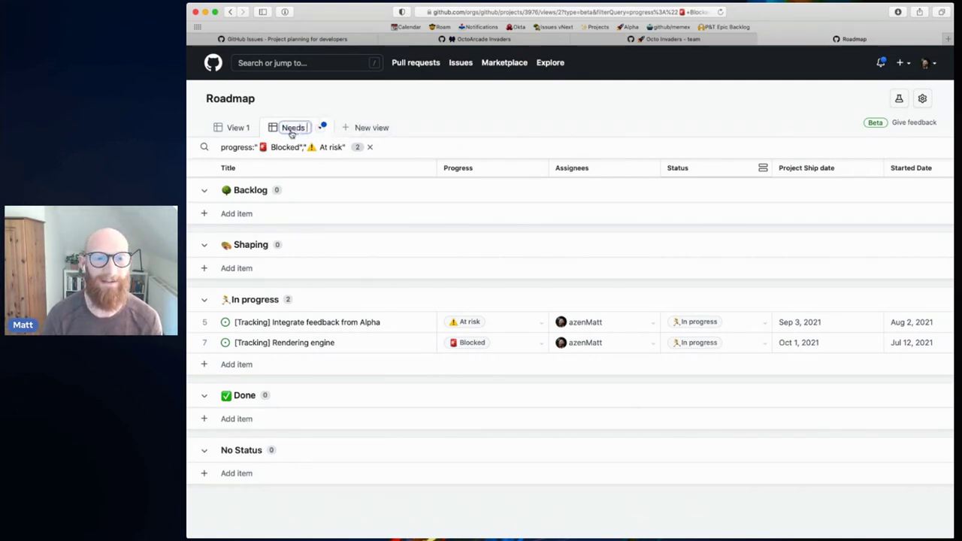
double_click(237, 128)
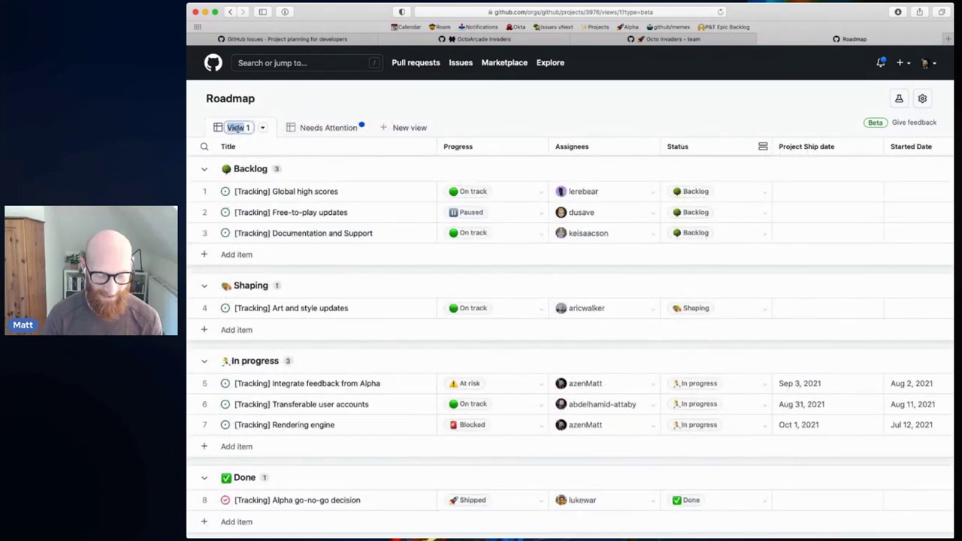
text(Roadmap)
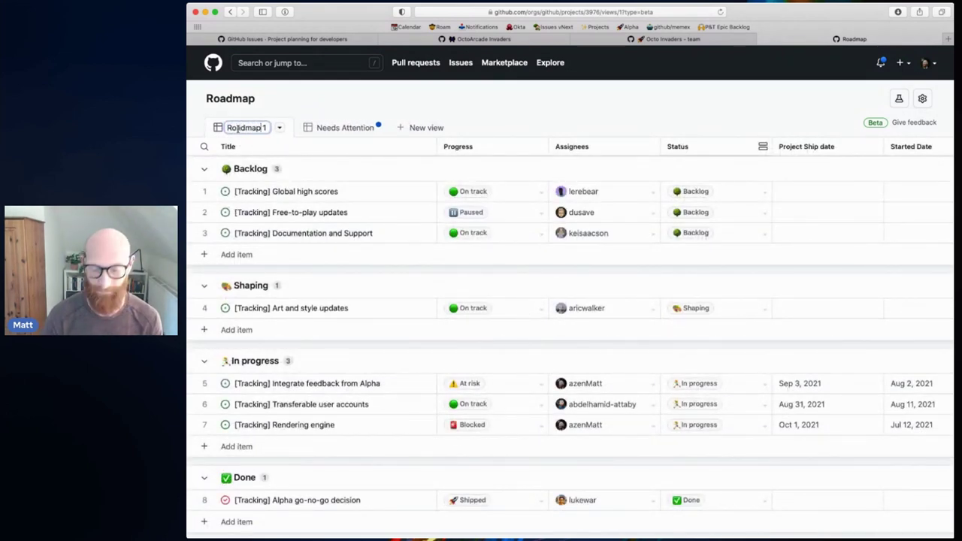
key(BackSpace)
key(BackSpace)
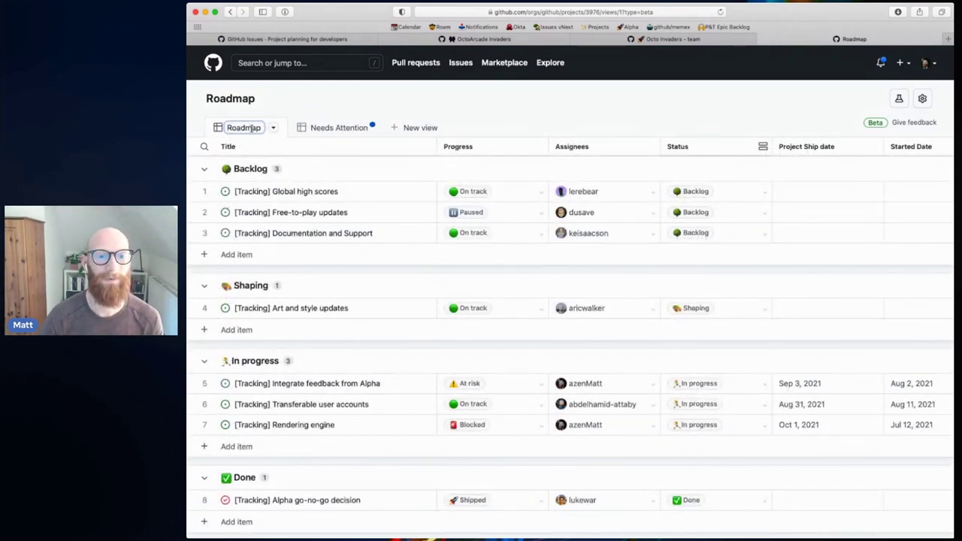
- Save the Blocked and At risk filter changes to the Needs Attention view
click(327, 132)
click(366, 128)
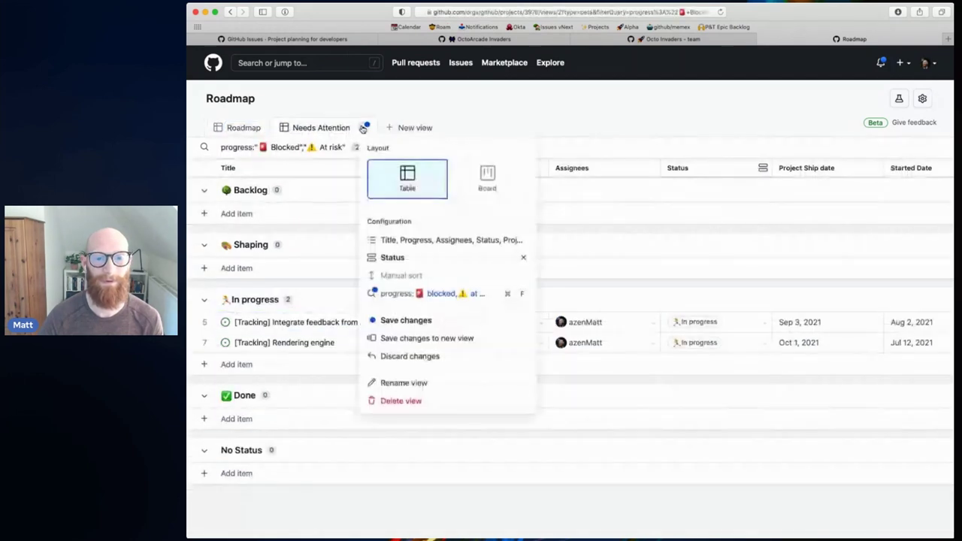
click(398, 319)
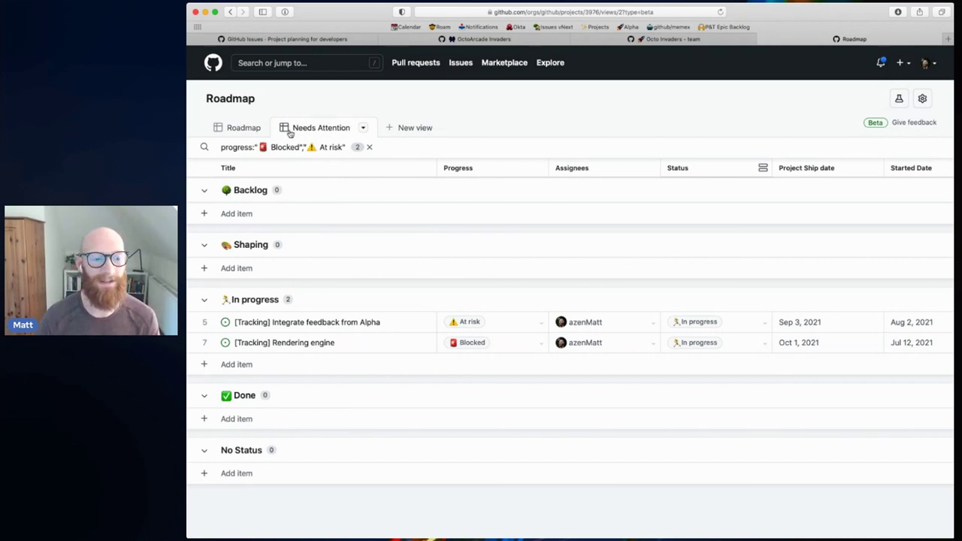
- Return to the Roadmap view and look over the tracking issues in all status groups
click(253, 129)
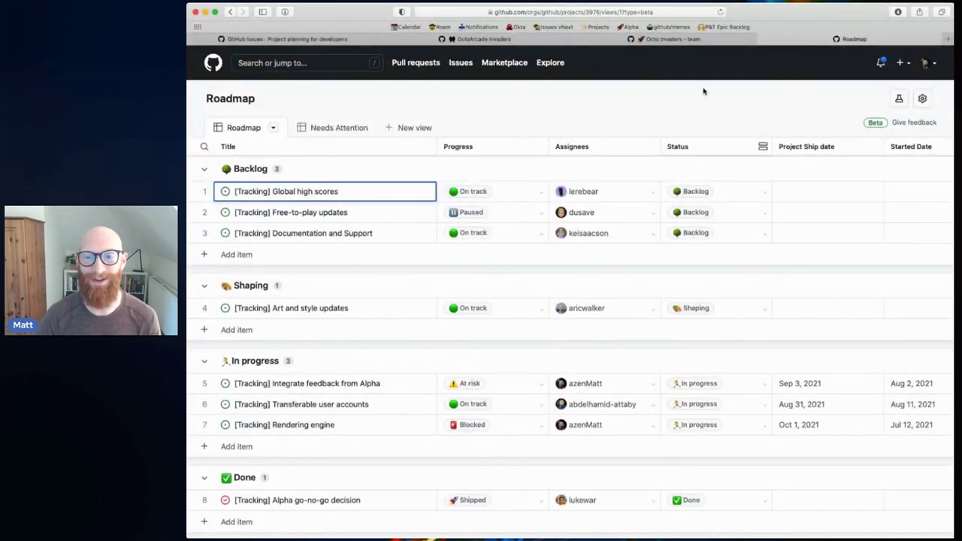
click(614, 99)
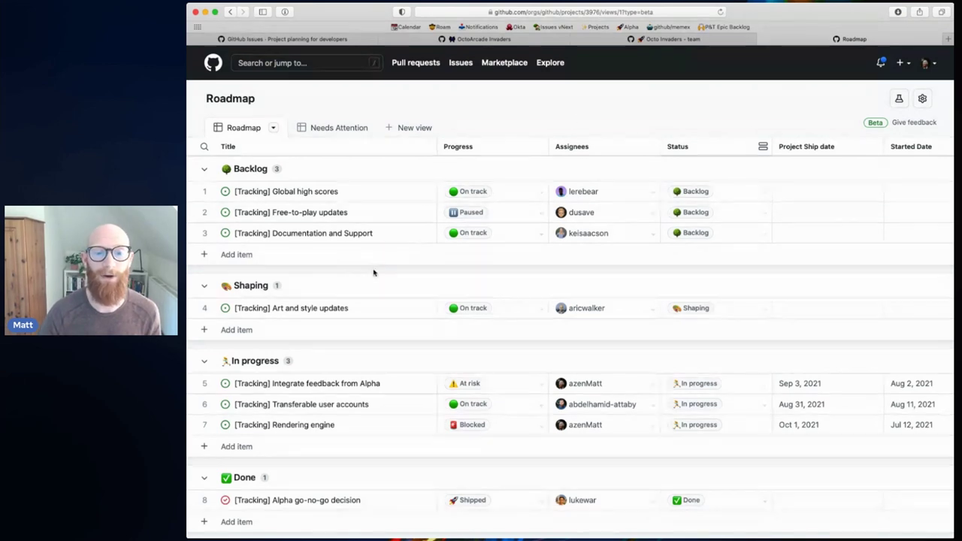
scroll(344, 282, down, 1)
scroll(344, 281, down, 2)
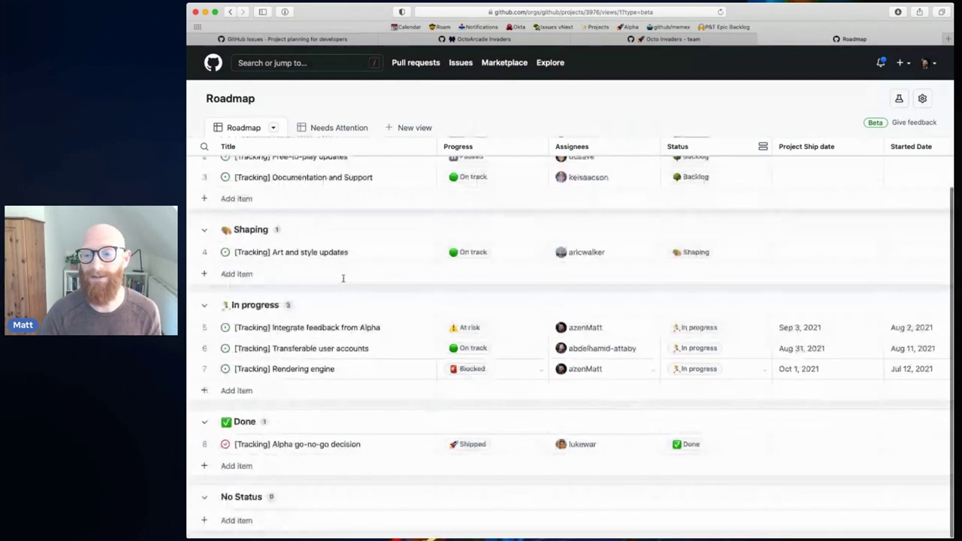
scroll(343, 279, up, 2)
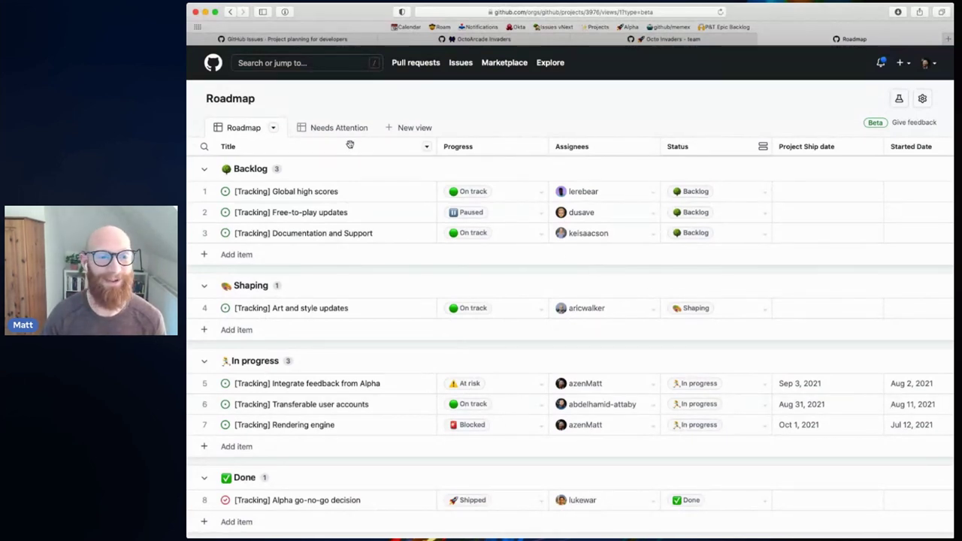
click(274, 127)
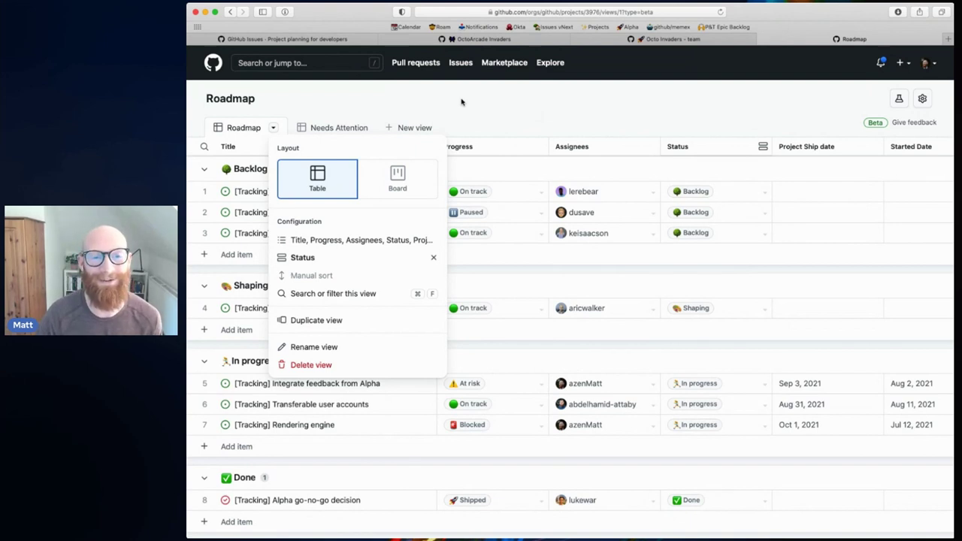
click(494, 105)
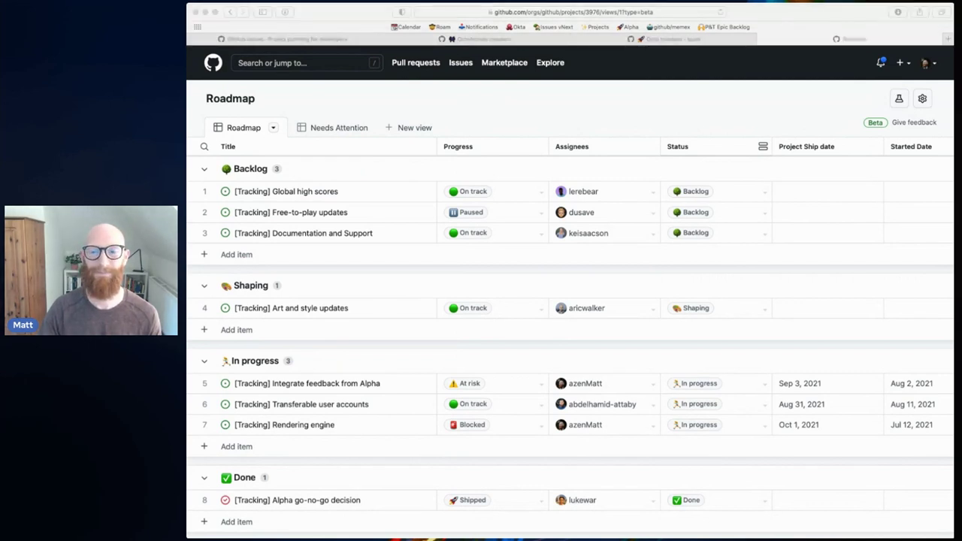
- Bring up the already open GitHub Issues page about project planning for developers
click(367, 13)
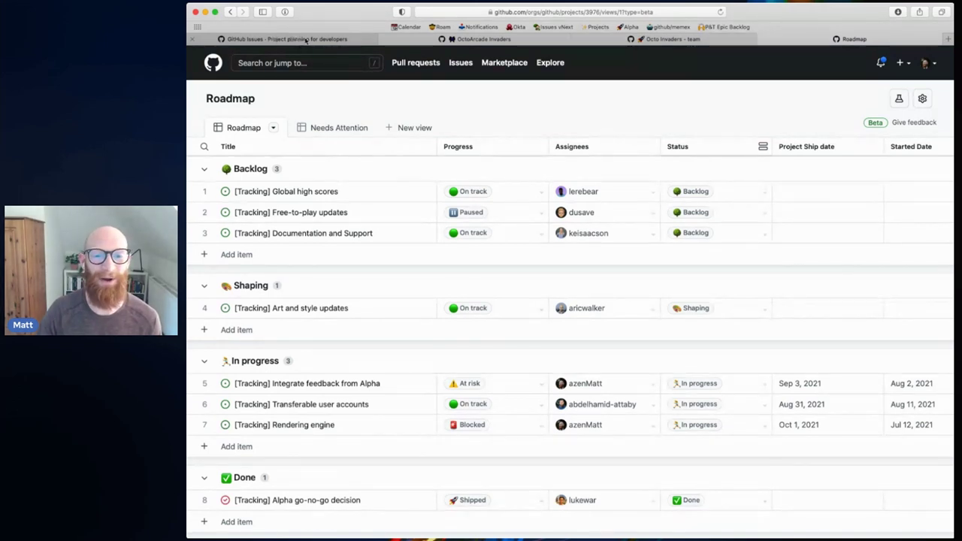
click(272, 40)
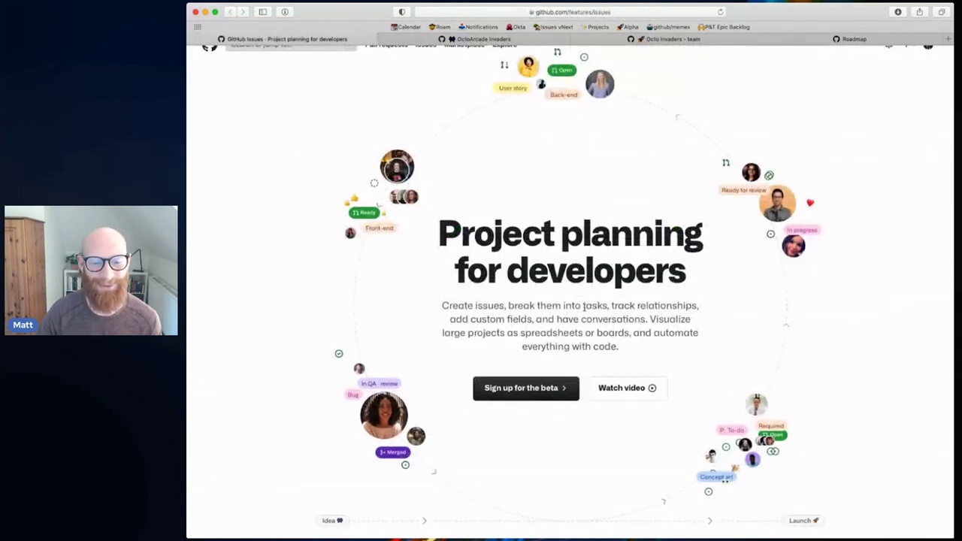